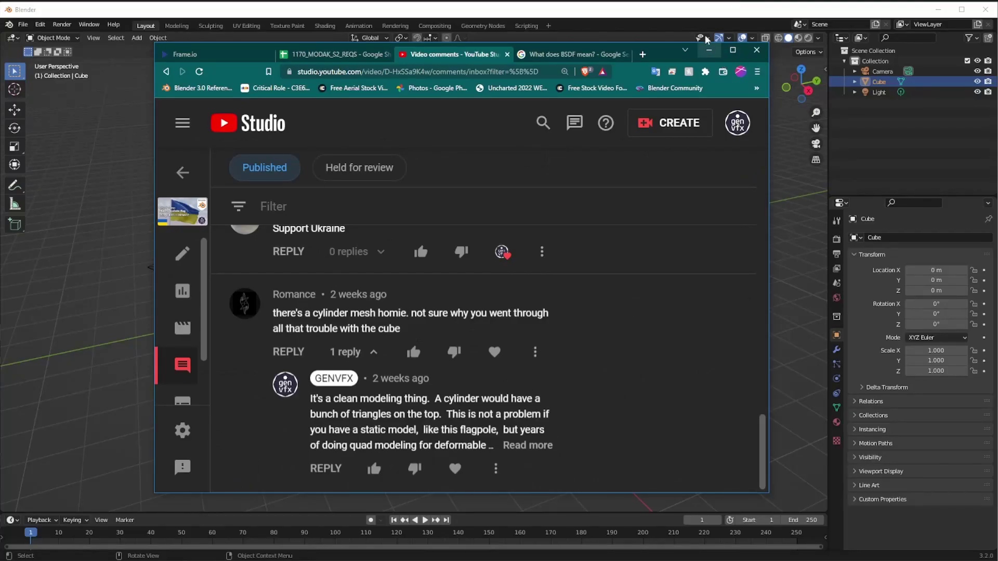
Switch from the browser to Blender and delete the default cube from the scene
left_click(703, 12)
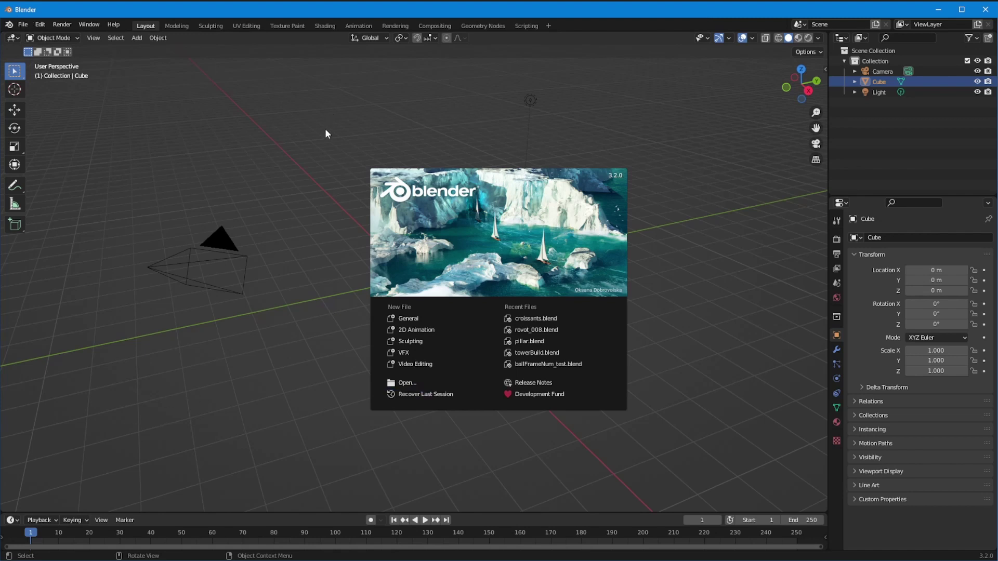
left_click(277, 387)
middle_click_drag(341, 396, 401, 345)
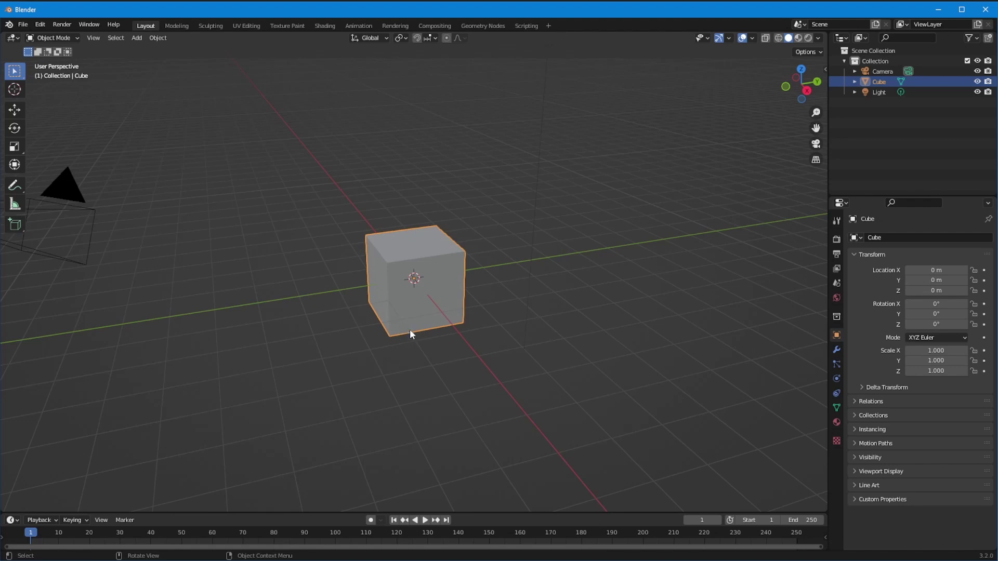
key("Delete")
middle_click_drag(396, 335, 313, 310)
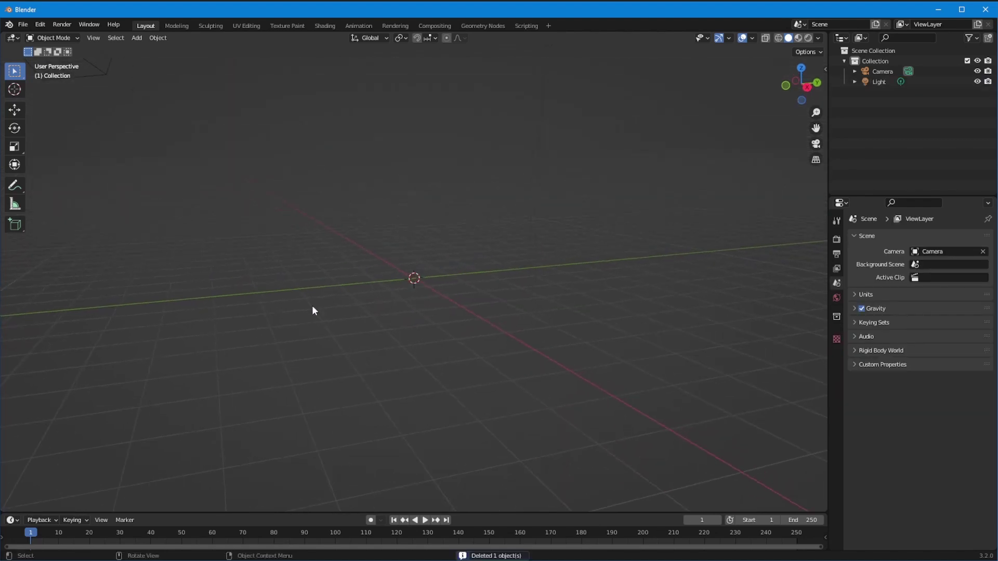
Add a UV sphere at the world origin with 30 segments and 15 rings
left_click(138, 38)
mouse_move(156, 49)
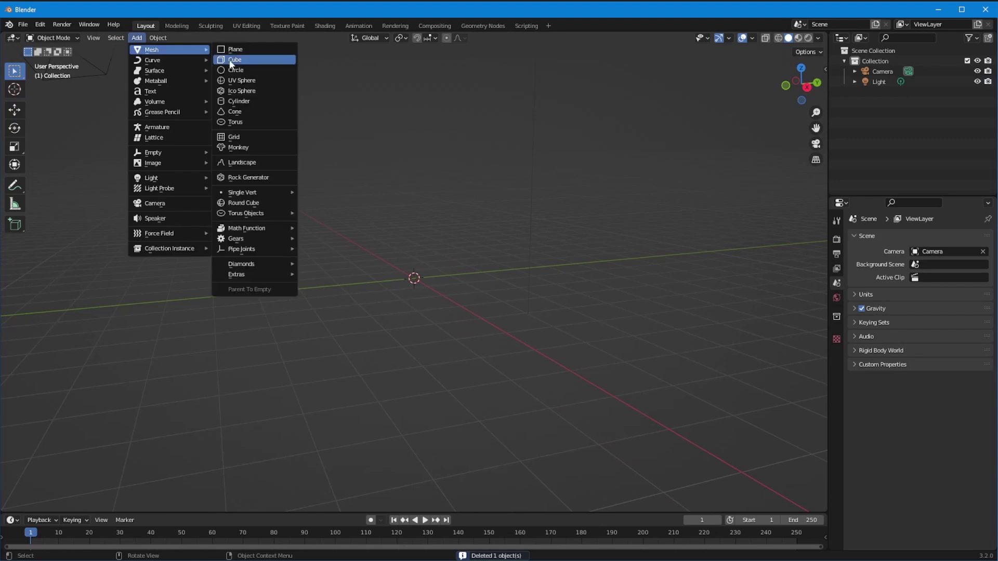
left_click(241, 81)
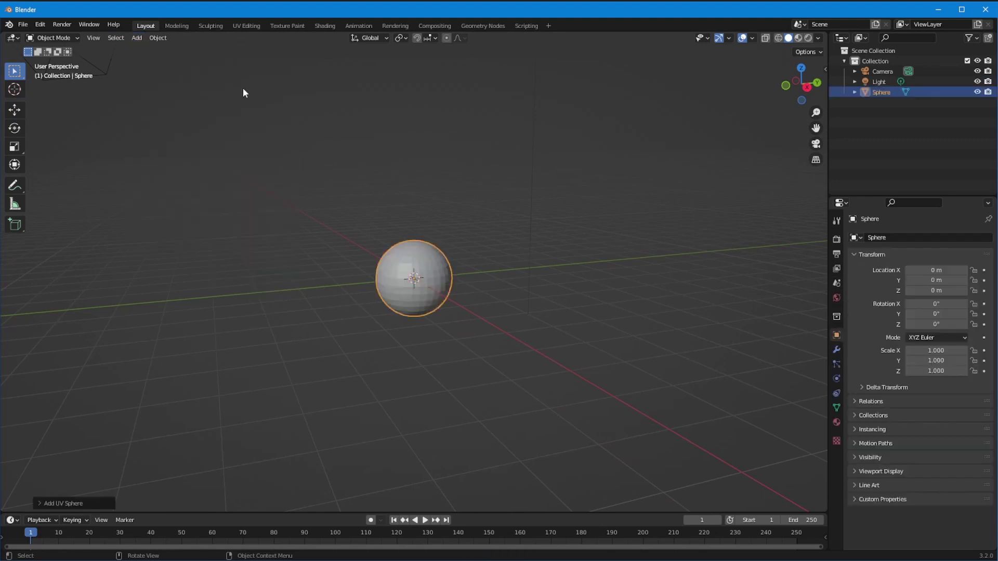
left_click(42, 503)
left_click(133, 390)
type("30")
key("Return")
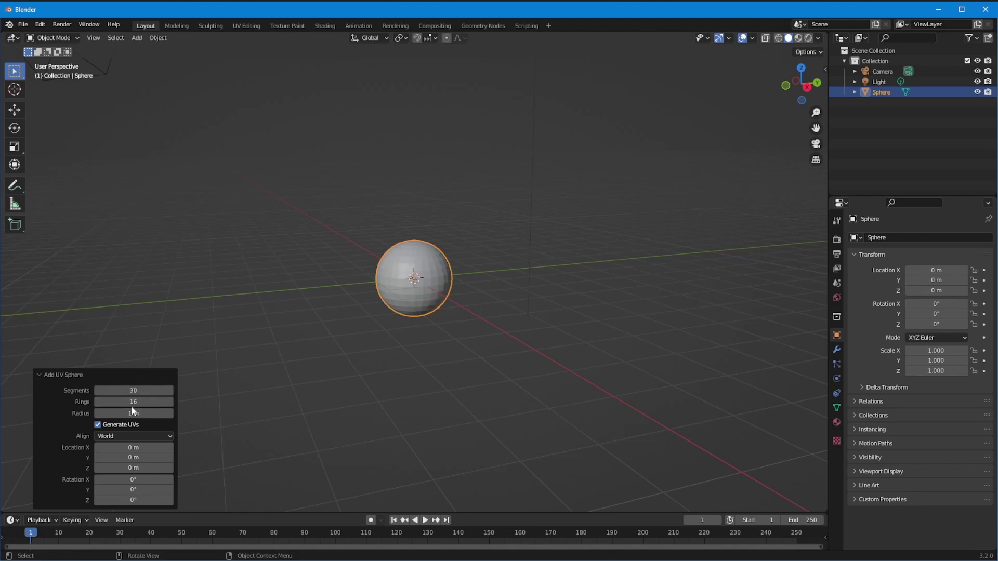
left_click(133, 403)
type("15")
key("Return")
Activate the Move tool and move the UV sphere 2 m along the global Y axis
middle_click_drag(208, 395, 328, 371)
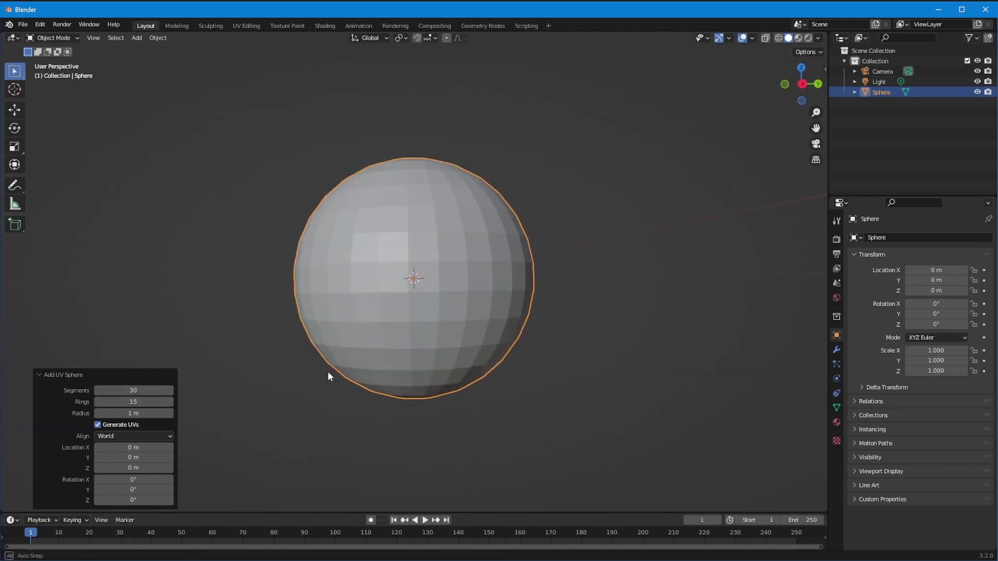
middle_click_drag(376, 339, 362, 372)
middle_click_drag(290, 363, 277, 307)
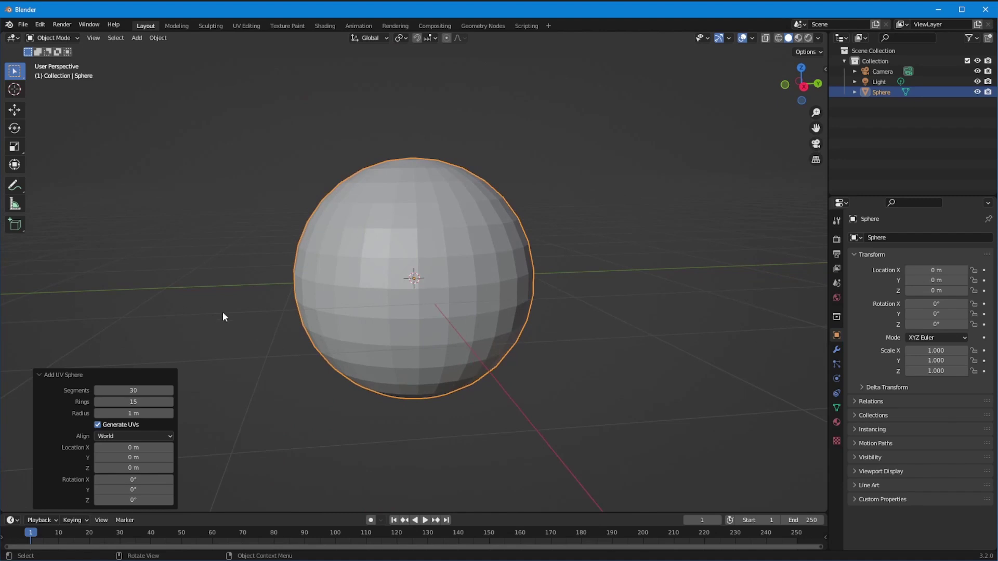
key("shift+space")
key("g")
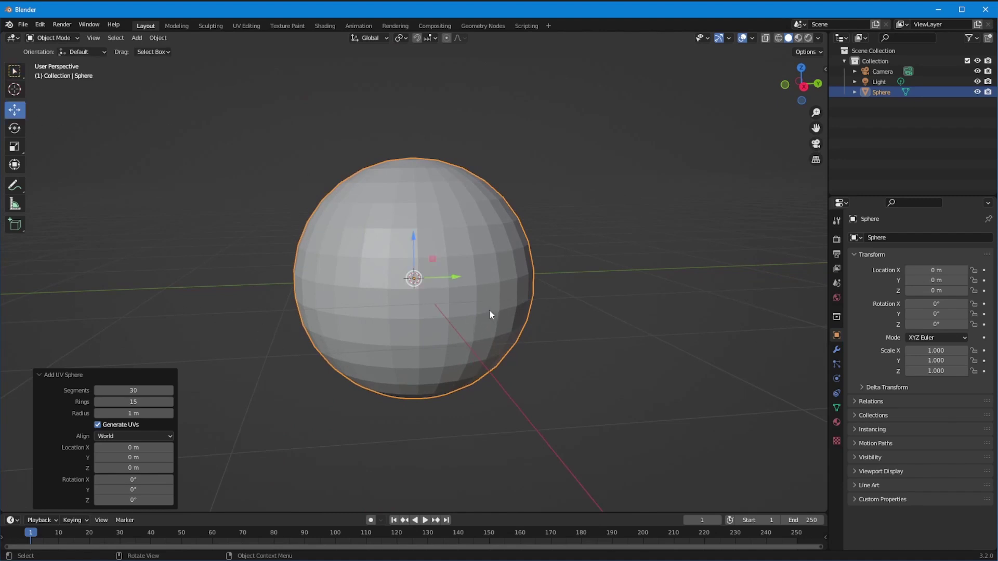
type("gy2")
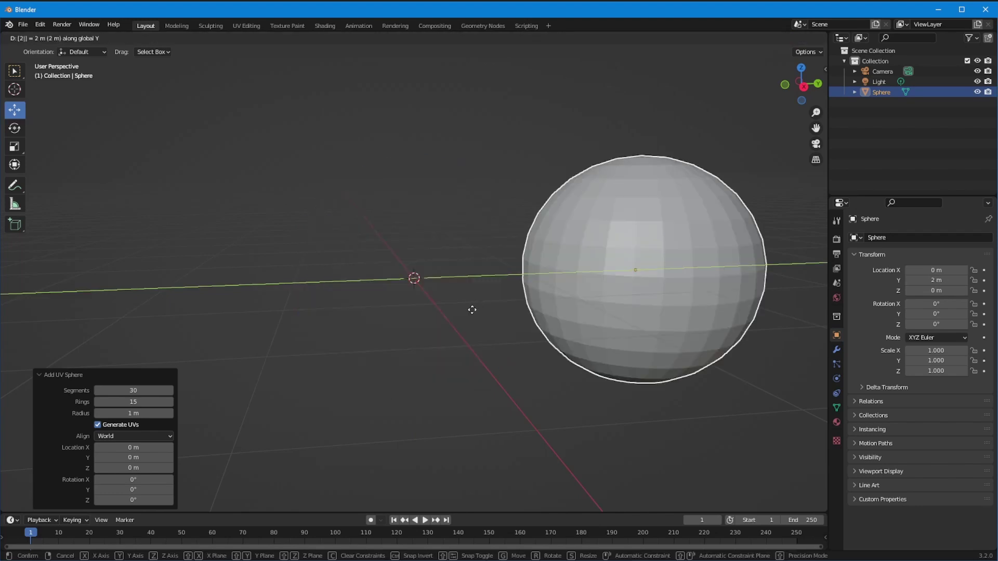
left_click(479, 316)
Add an ico sphere at the world origin with 3 subdivisions
scroll(479, 316, "down", 3)
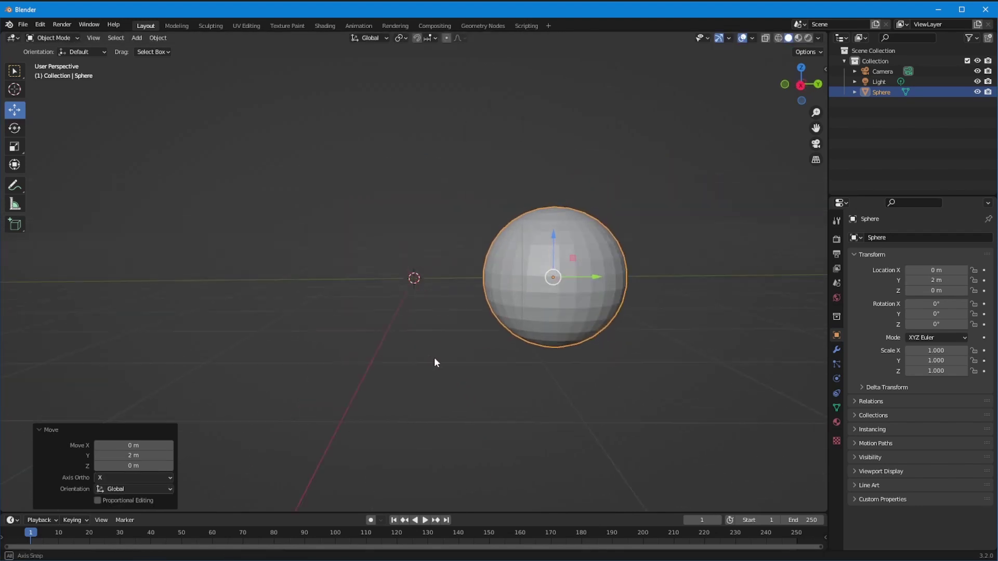
scroll(439, 360, "down", 2)
middle_click_drag(420, 275, 340, 301)
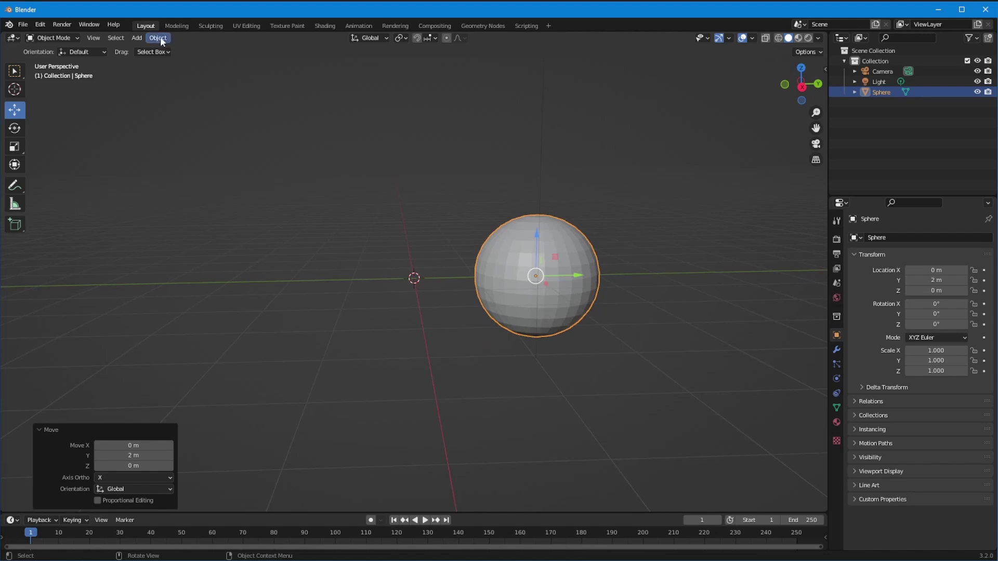
left_click(137, 38)
mouse_move(142, 48)
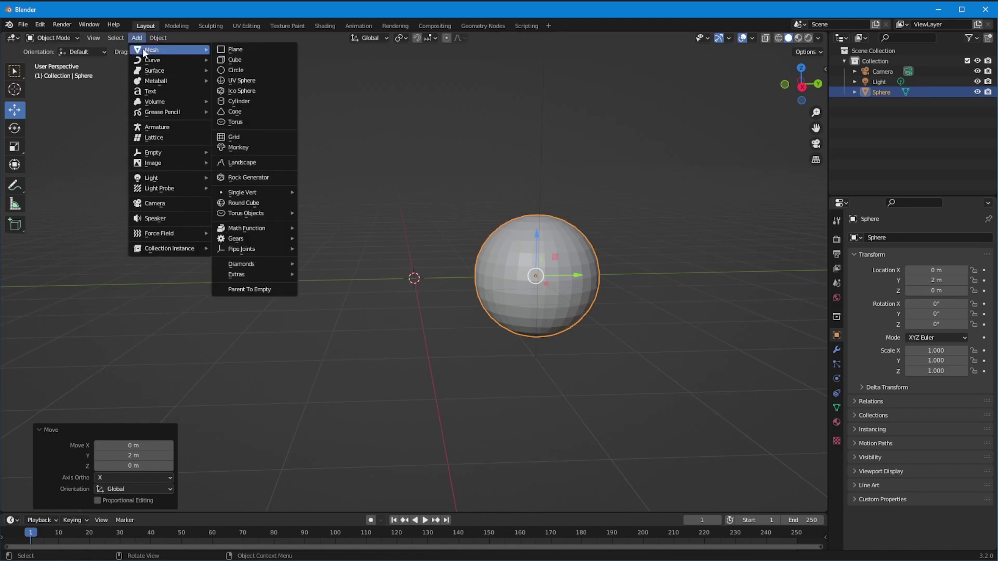
left_click(241, 91)
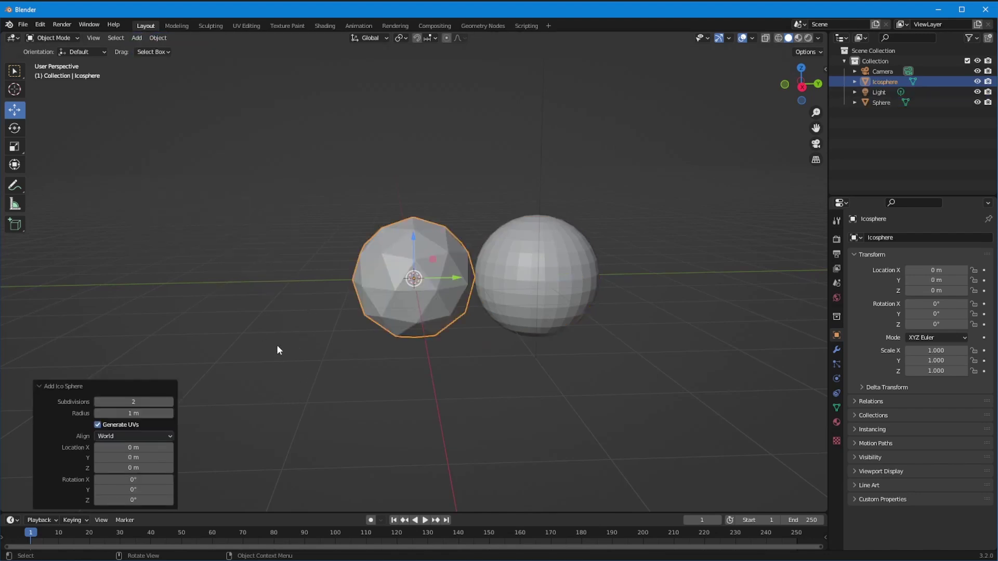
left_click(170, 402)
left_click(170, 401)
left_click(98, 402)
Shade both the ico sphere and the UV sphere smooth
middle_click_drag(289, 391, 275, 413)
left_click(274, 413)
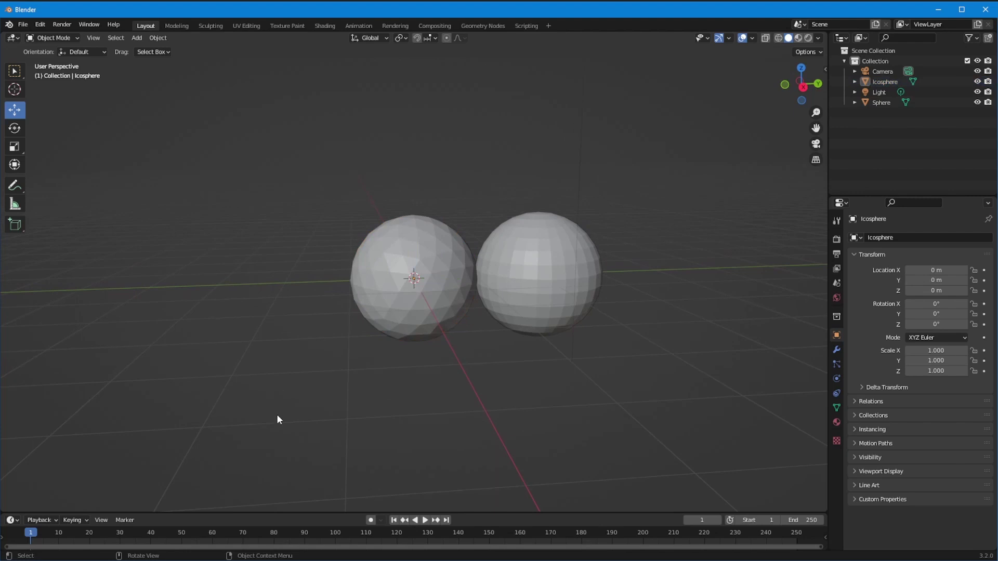
key("a")
right_click(369, 269)
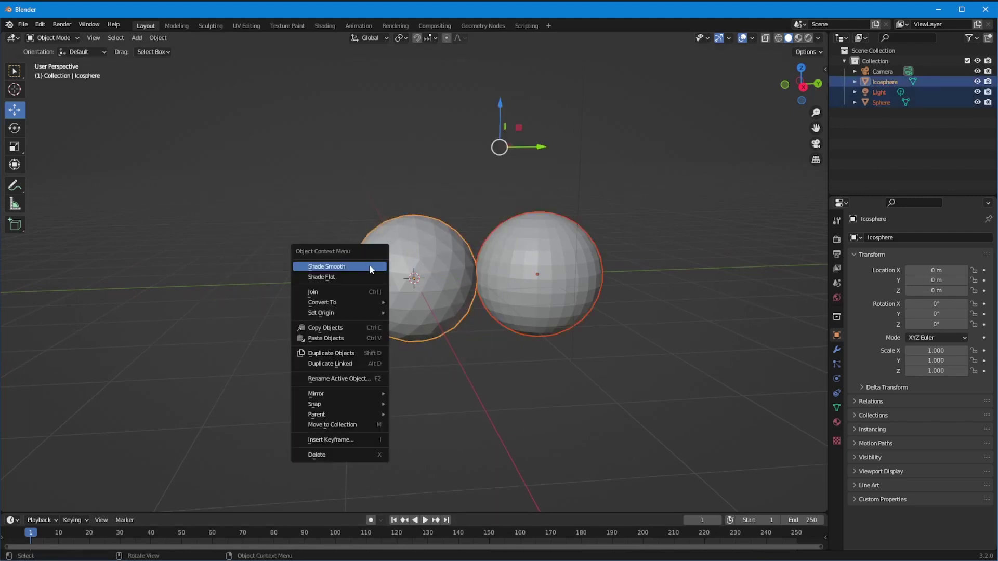
left_click(363, 266)
left_click(218, 238)
middle_click_drag(418, 522, 432, 431)
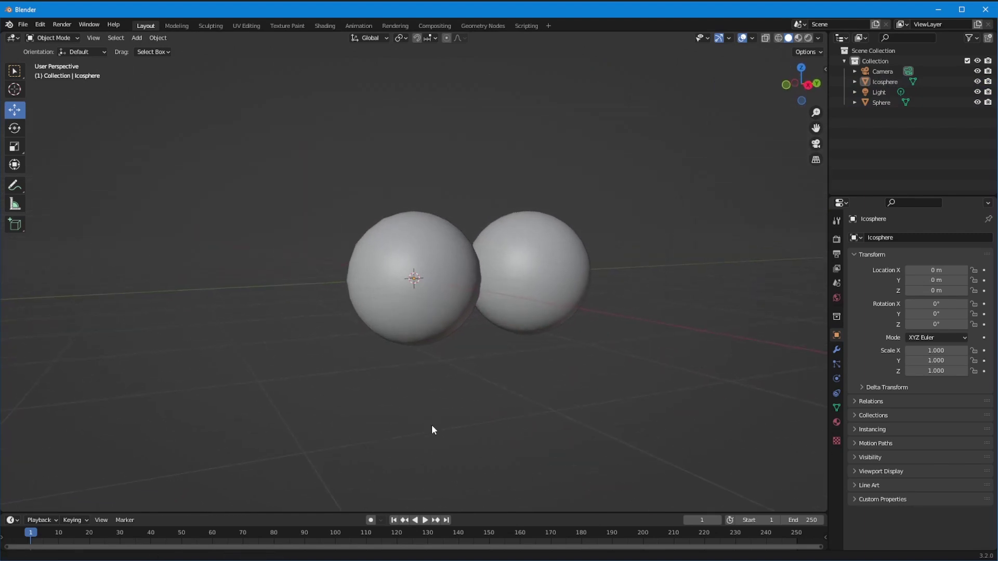
Turn on the wireframe overlay in the viewport to display the mesh edges of both spheres
scroll(447, 387, "up", 4)
middle_click_drag(533, 249, 372, 362)
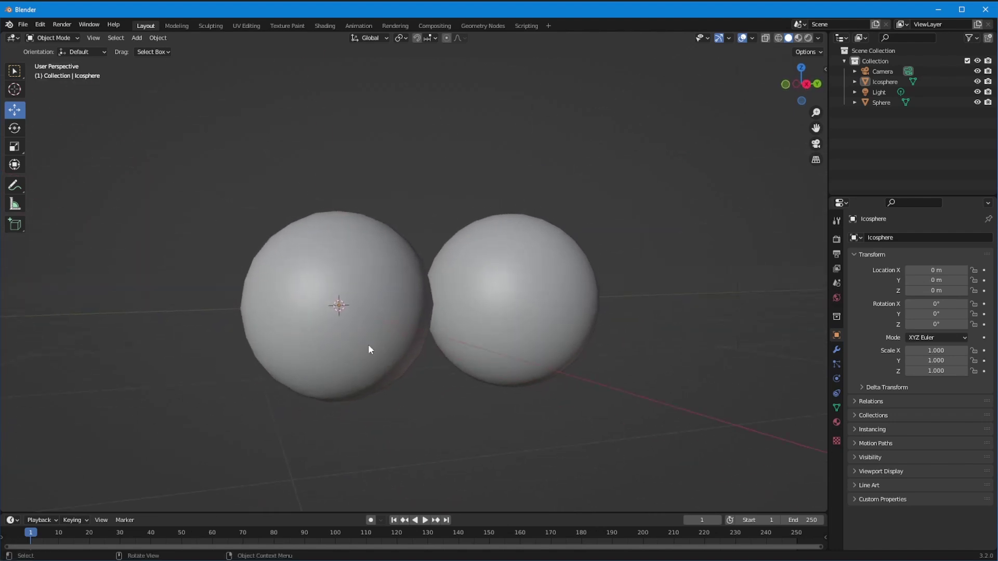
left_click(371, 361)
left_click(485, 344)
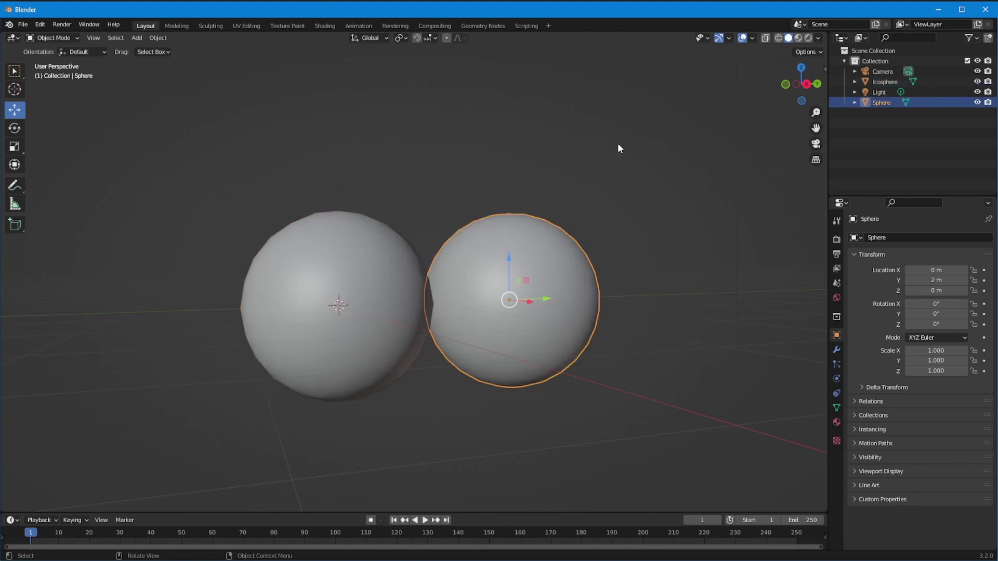
left_click(752, 39)
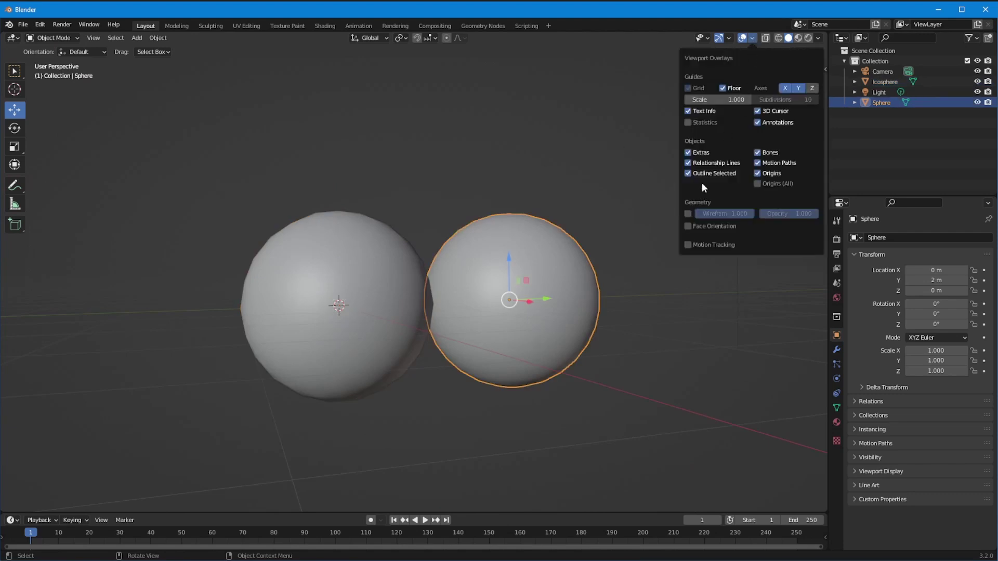
left_click(687, 213)
Compare the face layout of the ico sphere and the UV sphere from several angles
middle_click_drag(306, 412, 301, 403)
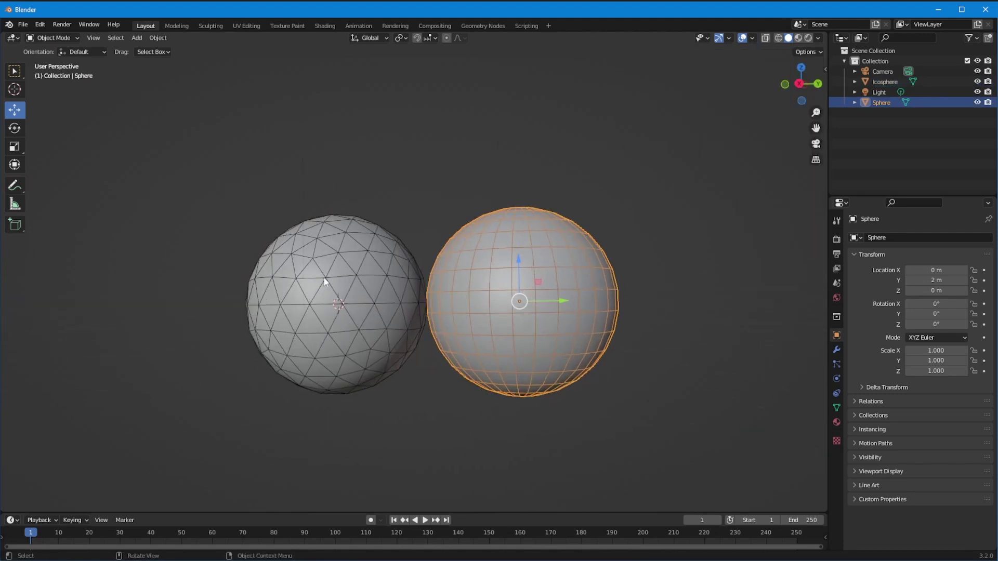
mouse_move(411, 411)
middle_mouse_down()
mouse_move(398, 413)
mouse_move(412, 423)
middle_mouse_up()
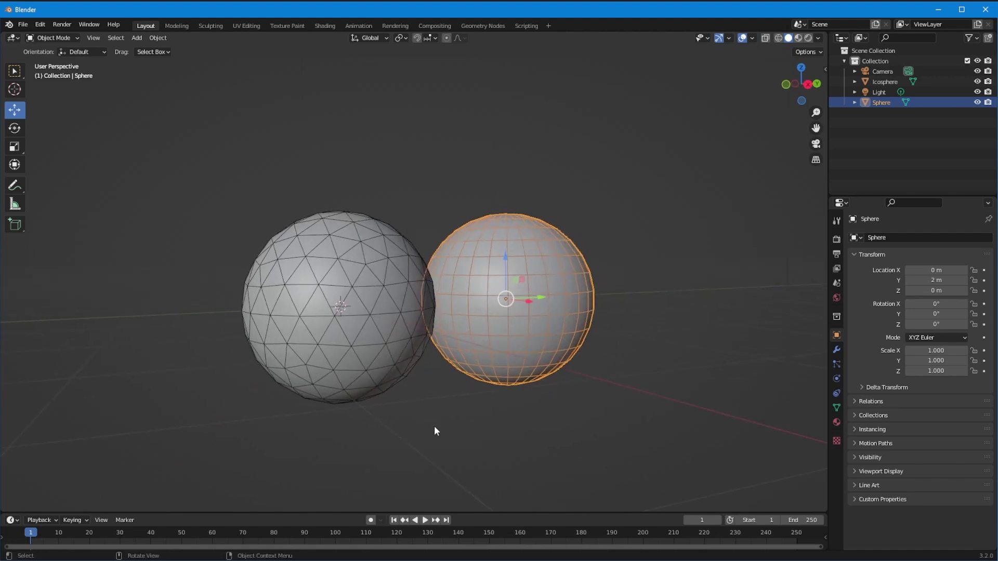
middle_click_drag(297, 414, 328, 427)
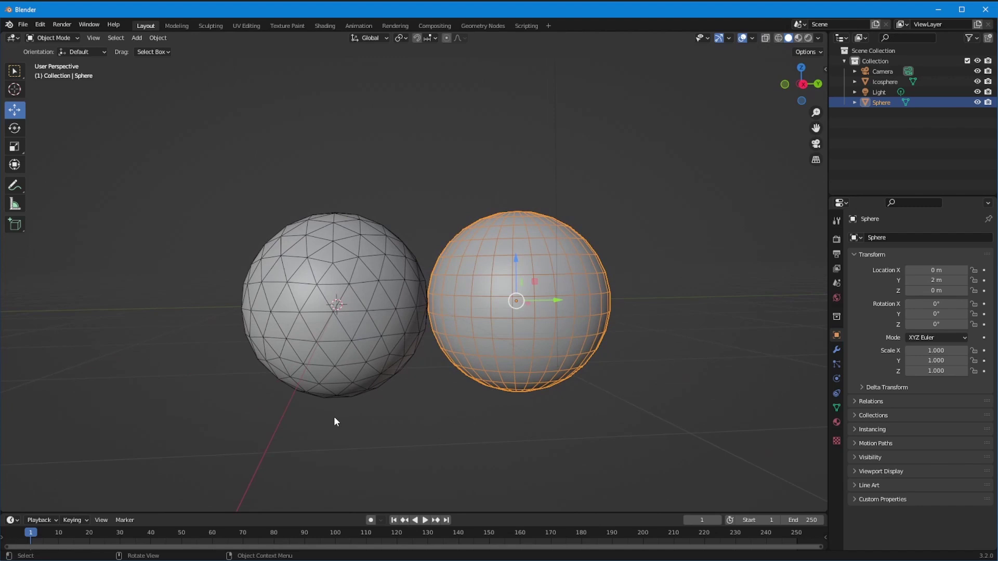
mouse_move(332, 376)
middle_mouse_down()
mouse_move(326, 406)
mouse_move(366, 396)
mouse_move(357, 420)
mouse_move(366, 433)
mouse_move(333, 405)
mouse_move(327, 384)
mouse_move(343, 372)
mouse_move(347, 383)
middle_mouse_up()
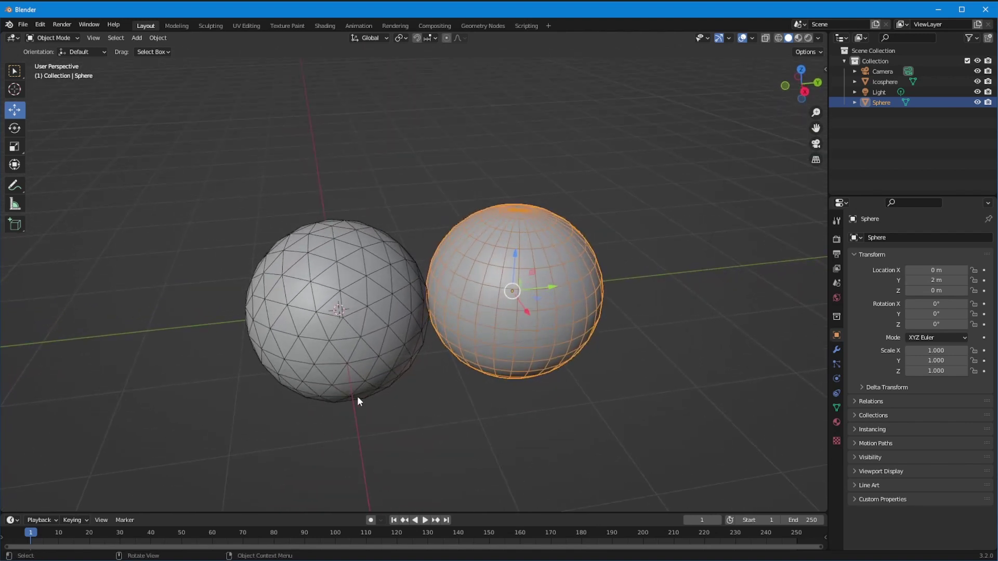
mouse_move(290, 398)
middle_mouse_down()
mouse_move(281, 367)
mouse_move(294, 380)
middle_mouse_up()
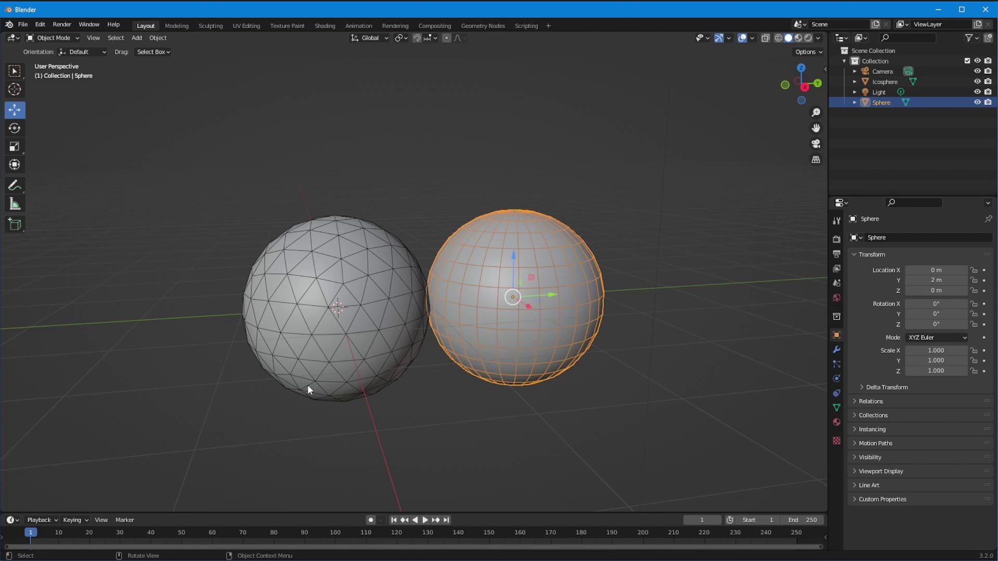
middle_click_drag(218, 301, 552, 336)
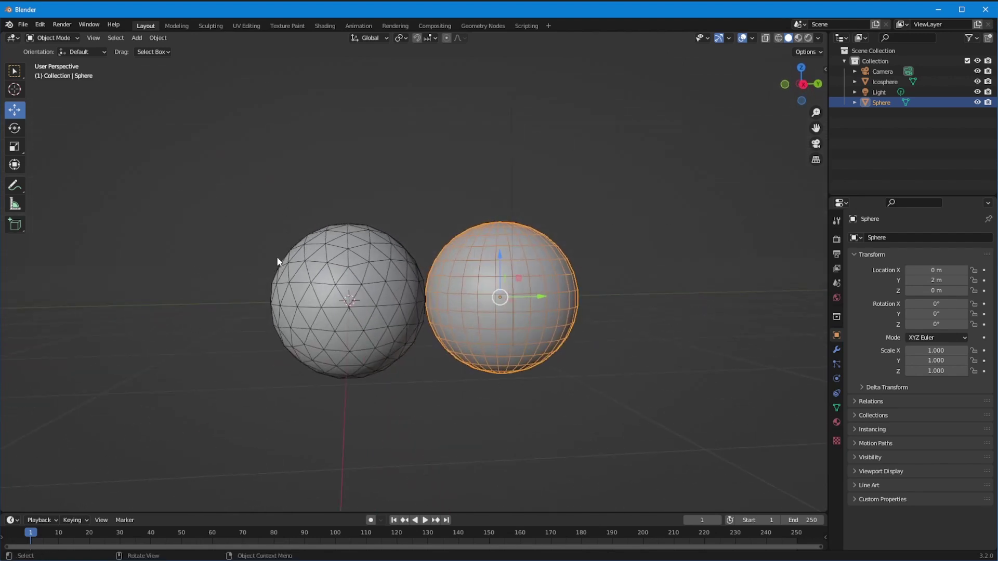
Scale the meshes of both spheres together by 4 along Z in Edit Mode, and return to Object Mode
left_click(398, 350)
left_click(458, 327, "shift")
left_click(68, 37)
left_click(54, 61)
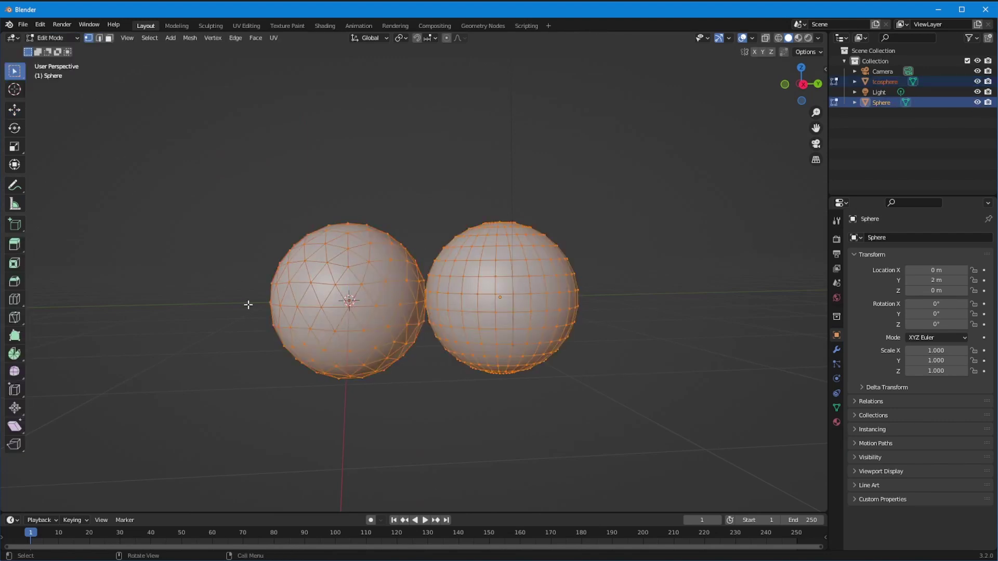
middle_click_drag(249, 299, 267, 283)
key("s")
key("z")
key("4")
key("Return")
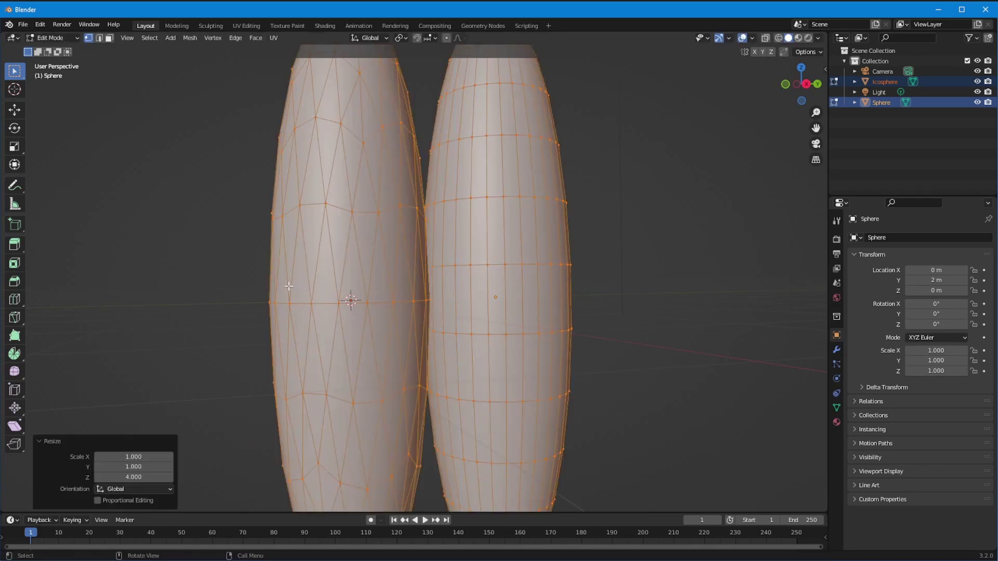
scroll(279, 329, "down", 4)
middle_click_drag(278, 329, 252, 336)
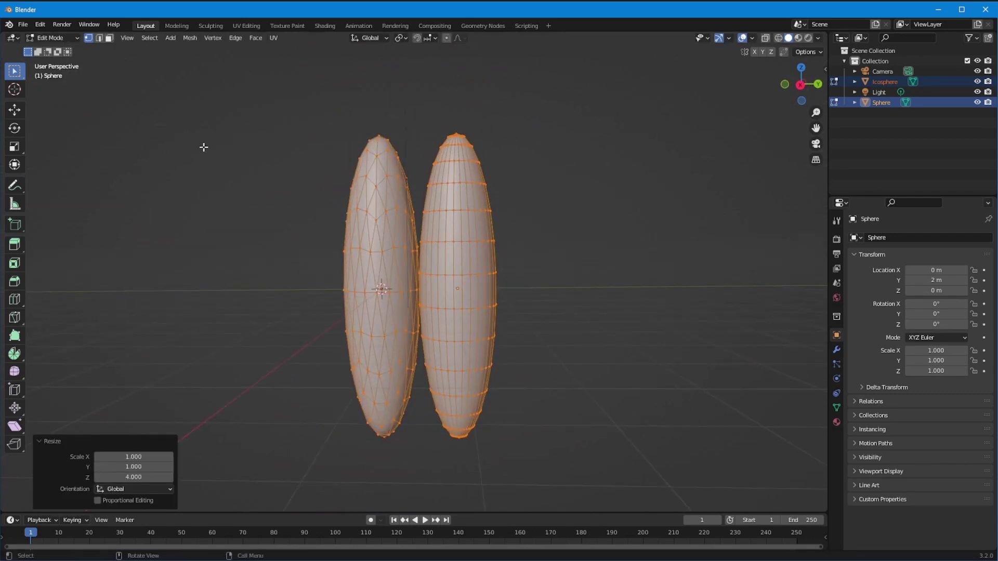
left_click(54, 37)
left_click(52, 52)
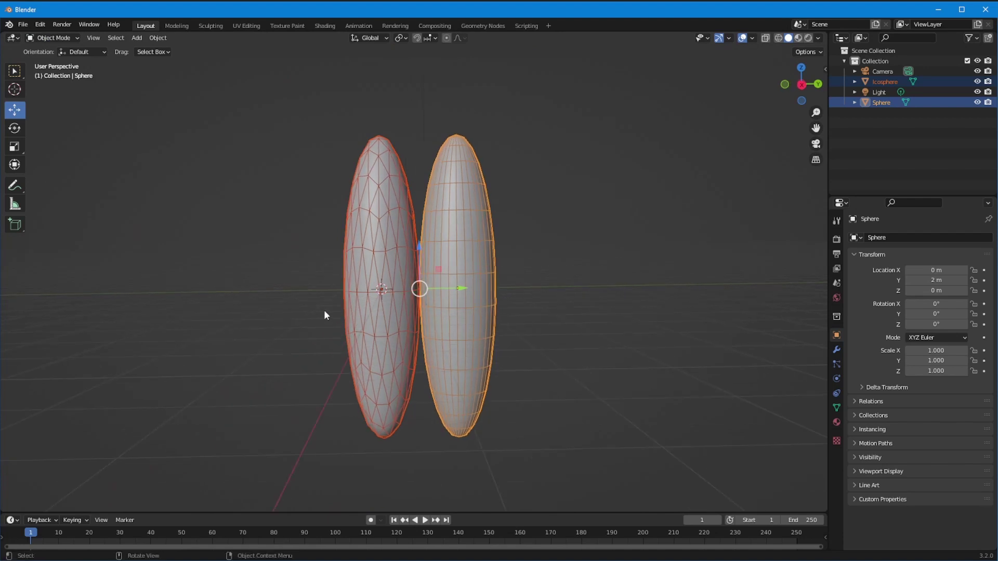
Select only the stretched ico sphere and show its transform values in the viewport sidebar
left_click(379, 343)
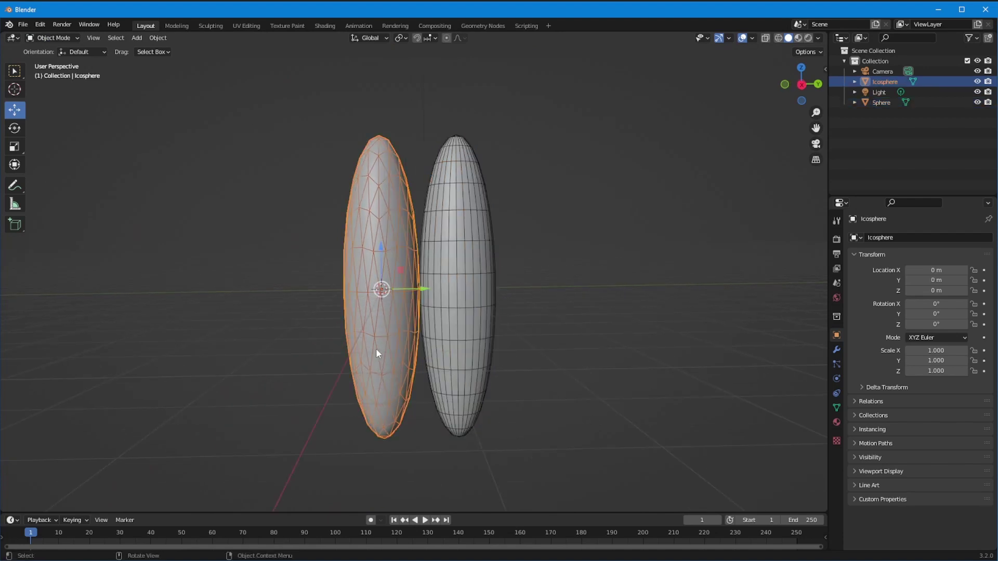
key("n")
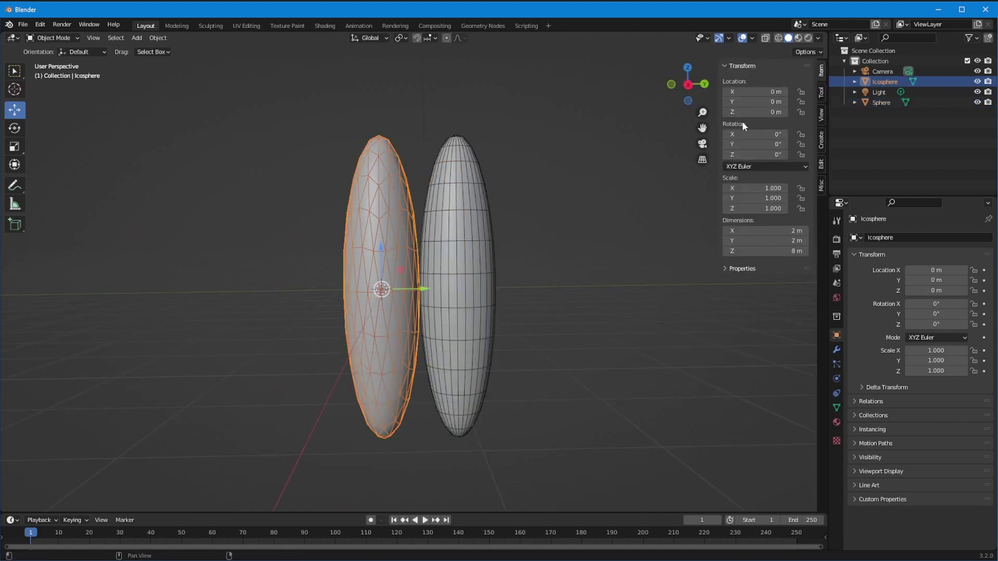
Try an X location of -3 m for the ico sphere, and undo the change
left_click(751, 92)
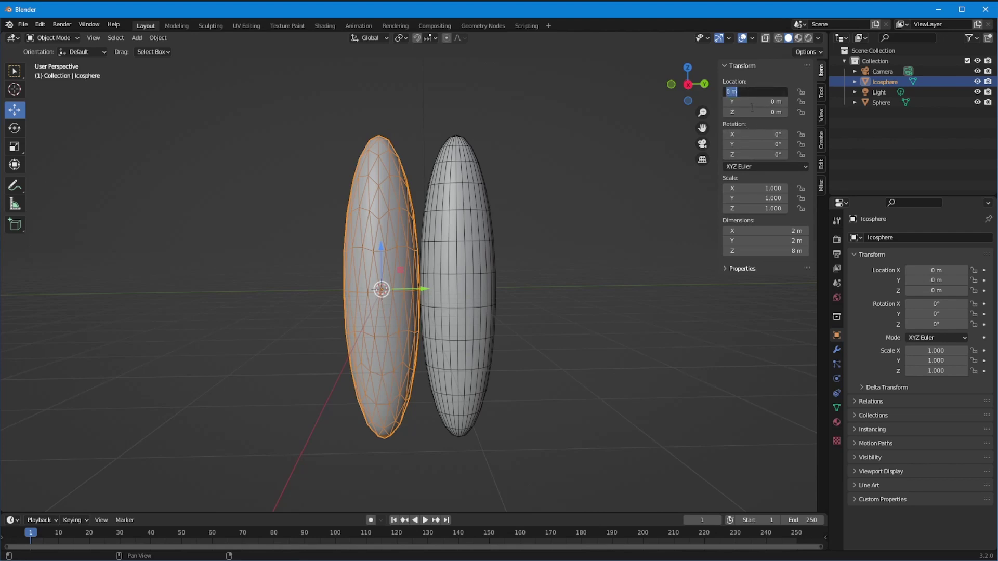
type("-3")
key("Return")
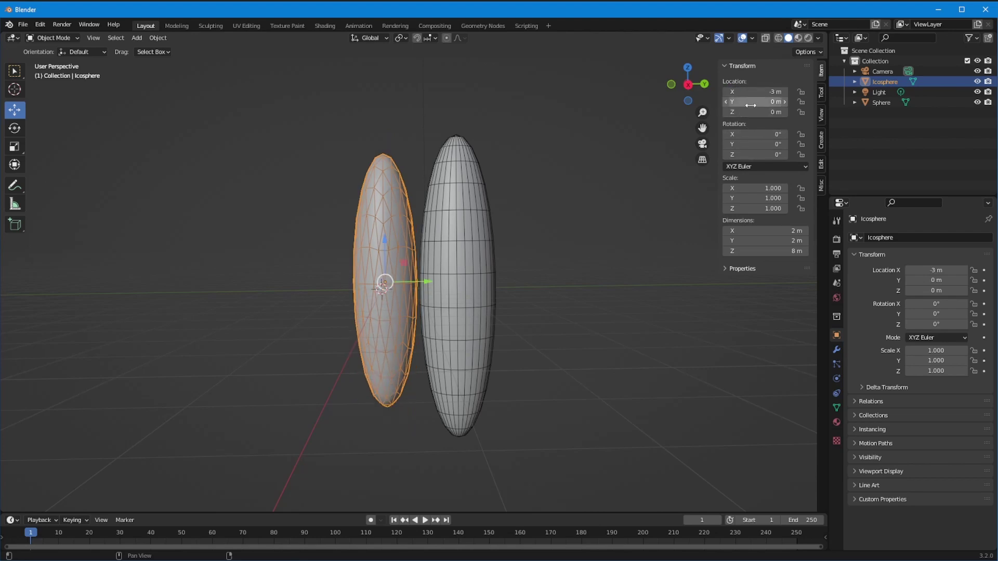
key("ctrl+z")
Move the two stretched spheres apart along Y, the ico sphere to -3 m and the UV sphere to 3 m
left_click(750, 103)
type("-3")
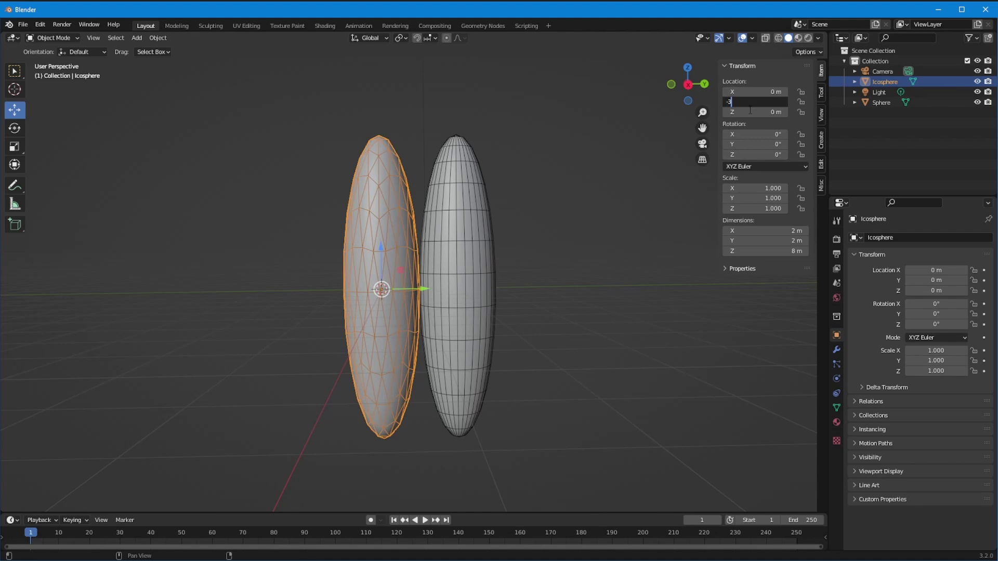
key("Return")
left_click(450, 232)
left_click(763, 105)
type("3")
key("Return")
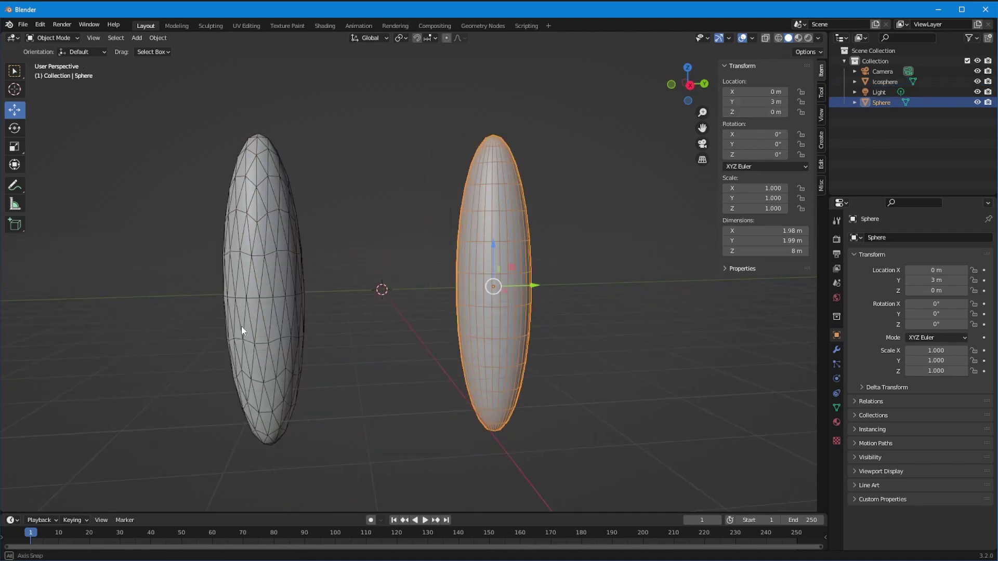
middle_click_drag(248, 320, 282, 340)
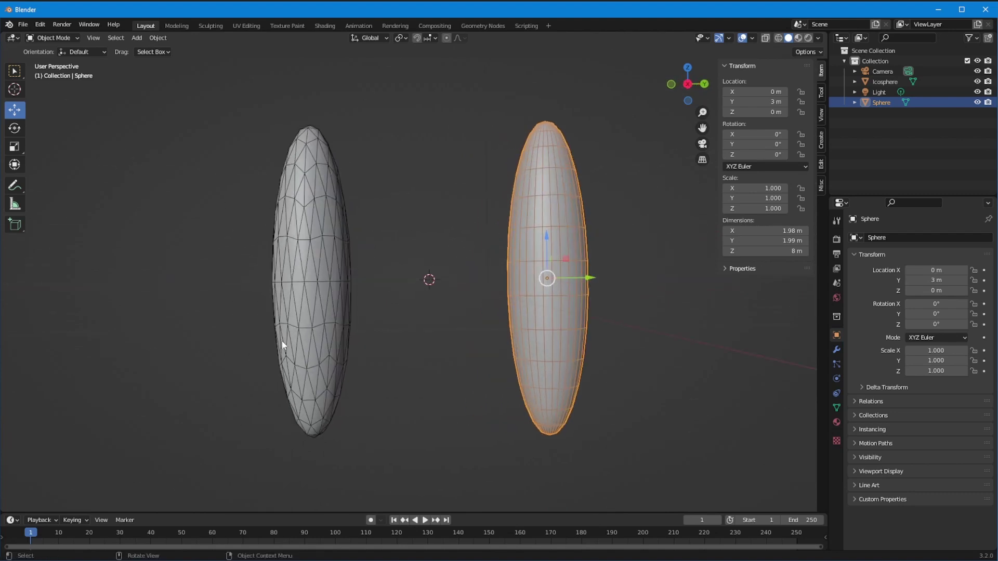
Add a Subdivision Surface modifier to the UV sphere with viewport level 2 and Optimal Display off
left_click(836, 349)
left_click(865, 238)
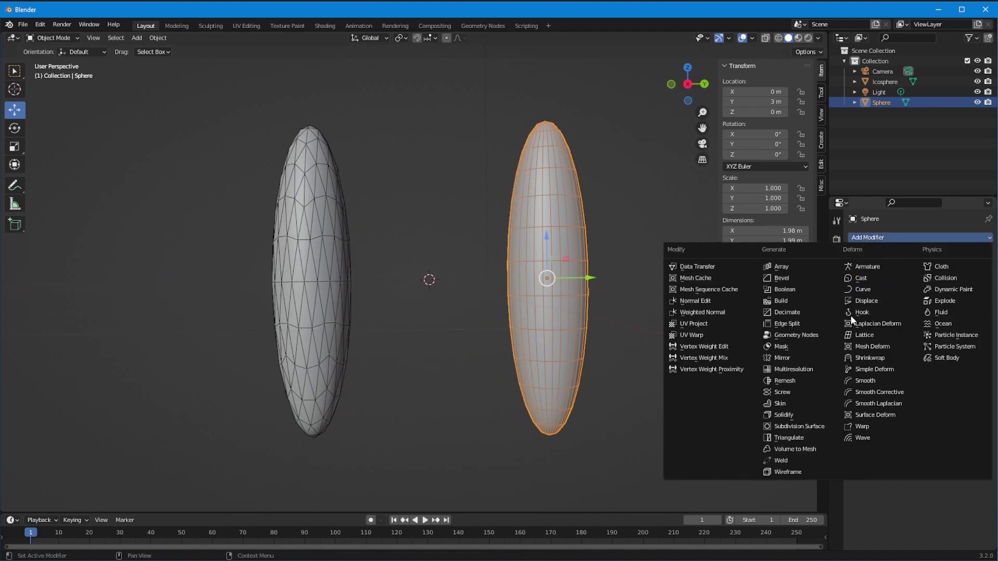
left_click(790, 426)
left_click(908, 306)
left_click(973, 283)
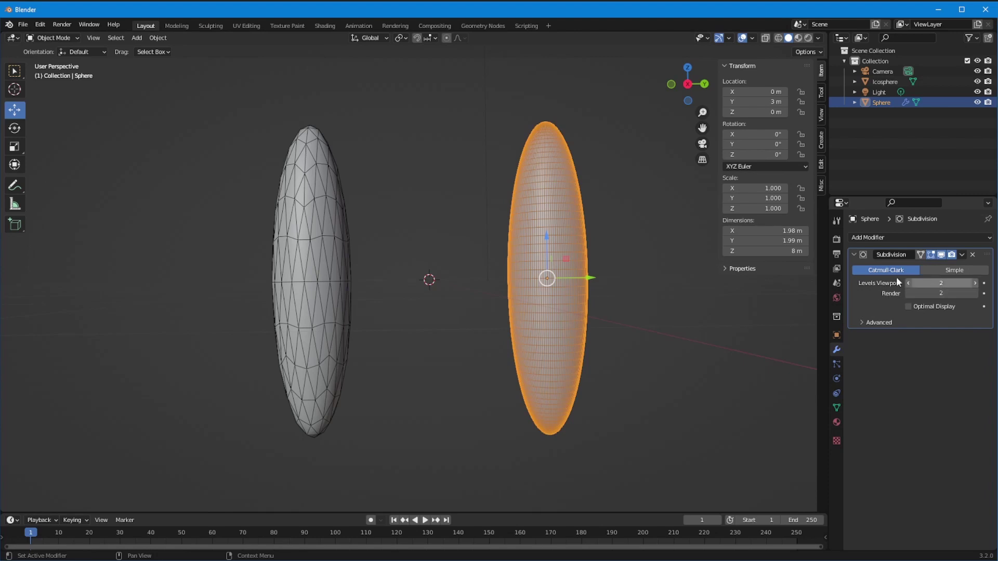
Give the ico sphere its own Subdivision Surface modifier with viewport level 2 and Optimal Display off
left_click(278, 198)
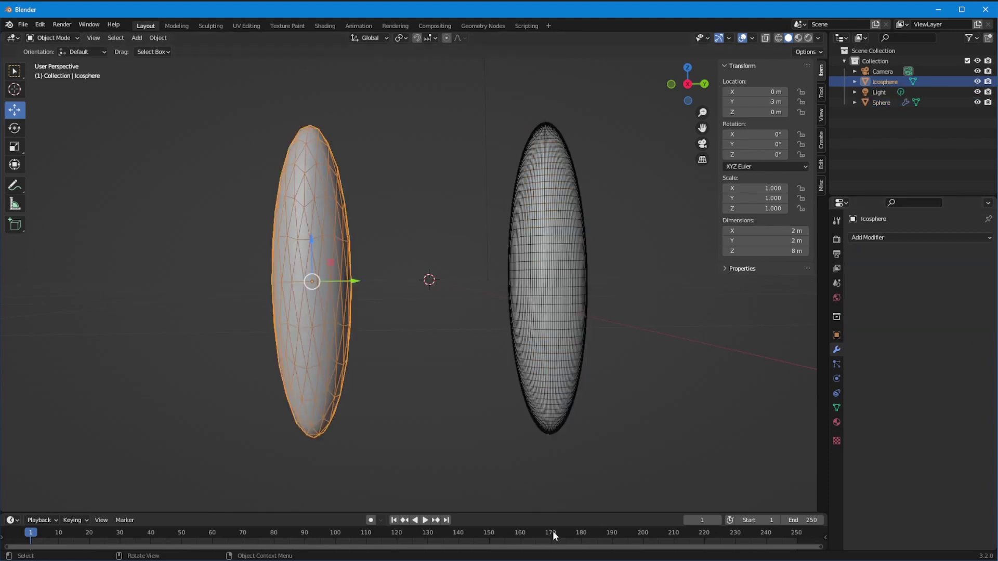
left_click(859, 238)
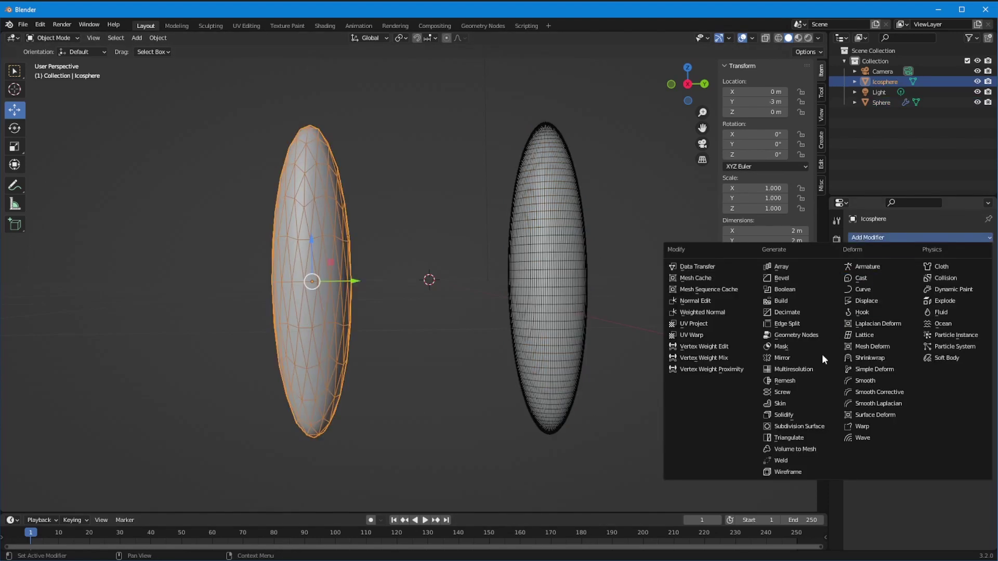
left_click(797, 426)
left_click(975, 283)
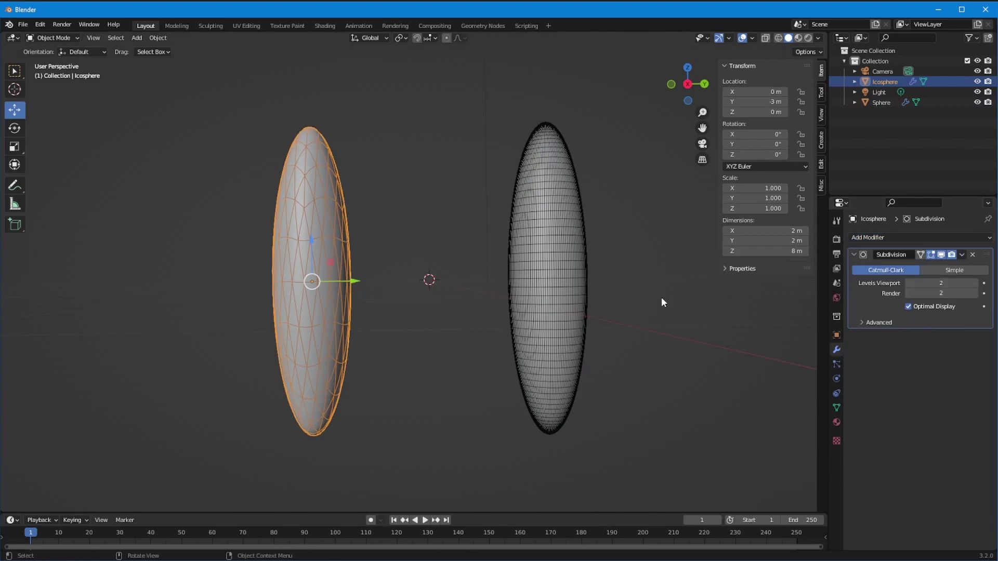
left_click(908, 307)
Compare the subdivided wireframes of the ico sphere and the UV sphere up close and from several angles
mouse_move(499, 348)
middle_mouse_down()
mouse_move(504, 358)
mouse_move(493, 348)
middle_mouse_up()
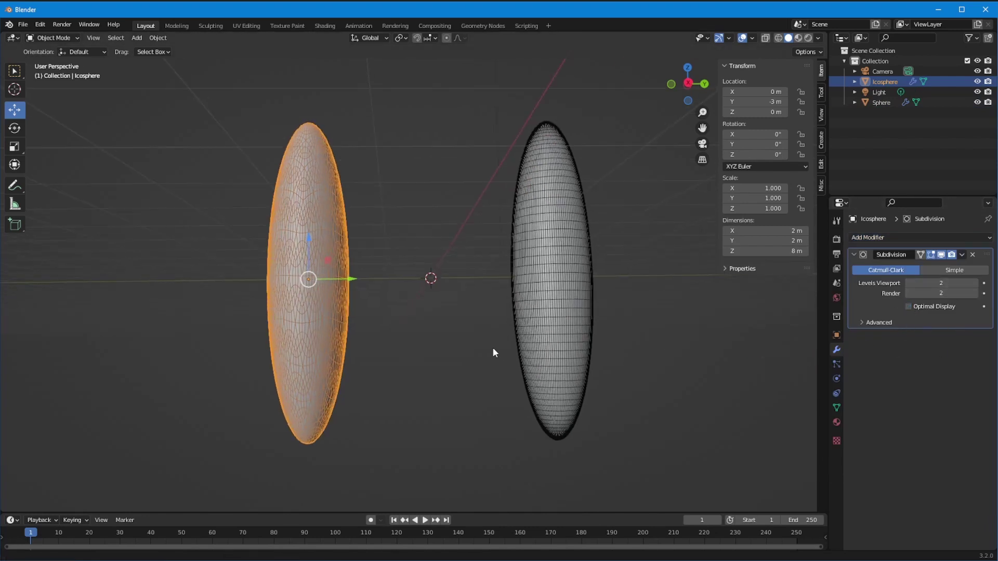
scroll(401, 297, "up", 3)
middle_click_drag(401, 297, 456, 292)
scroll(454, 276, "up", 3)
scroll(454, 277, "up", 1)
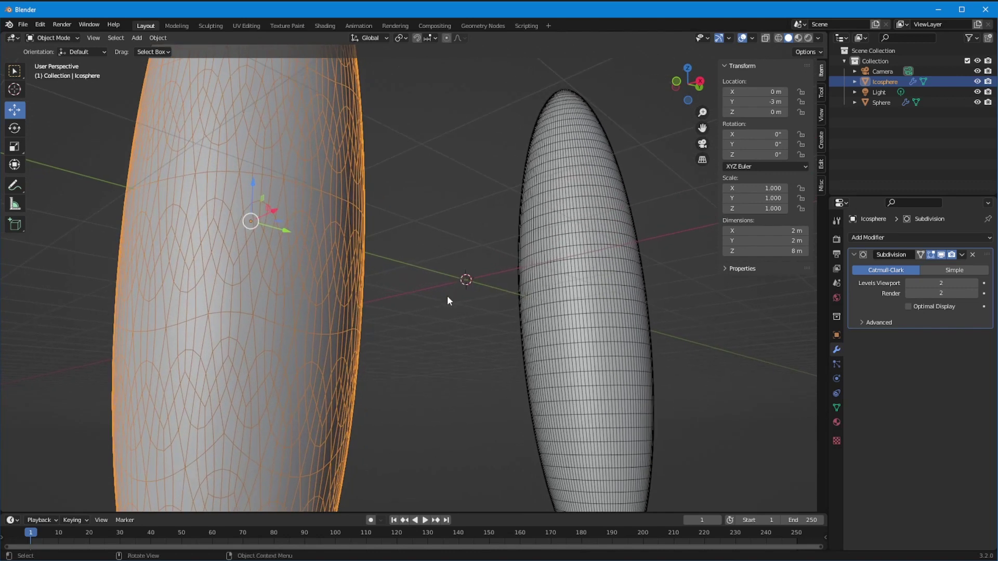
scroll(306, 289, "down", 3)
middle_click_drag(306, 291, 388, 377)
scroll(353, 380, "down", 2)
left_click(214, 382)
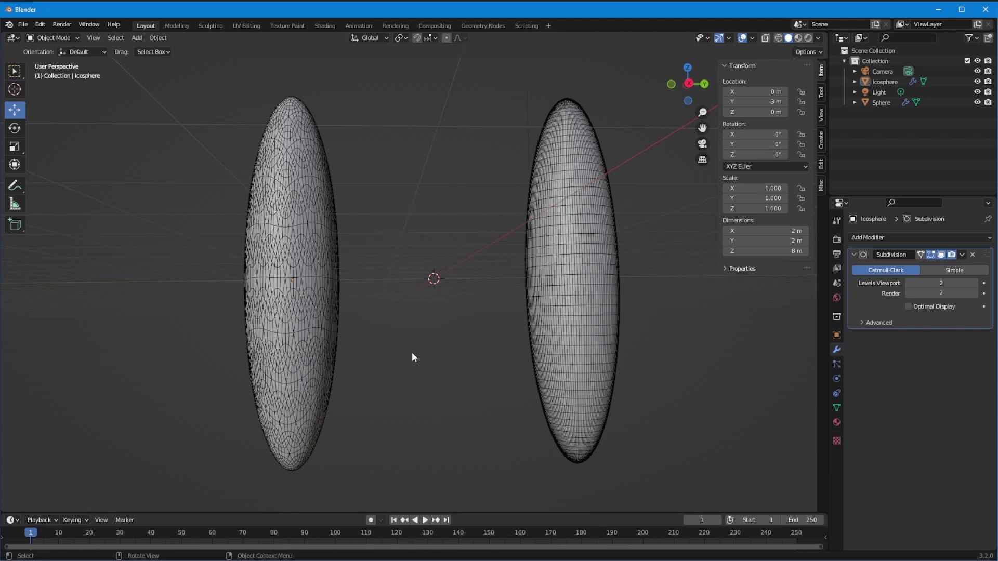
mouse_move(424, 355)
middle_mouse_down()
mouse_move(409, 358)
mouse_move(432, 355)
middle_mouse_up()
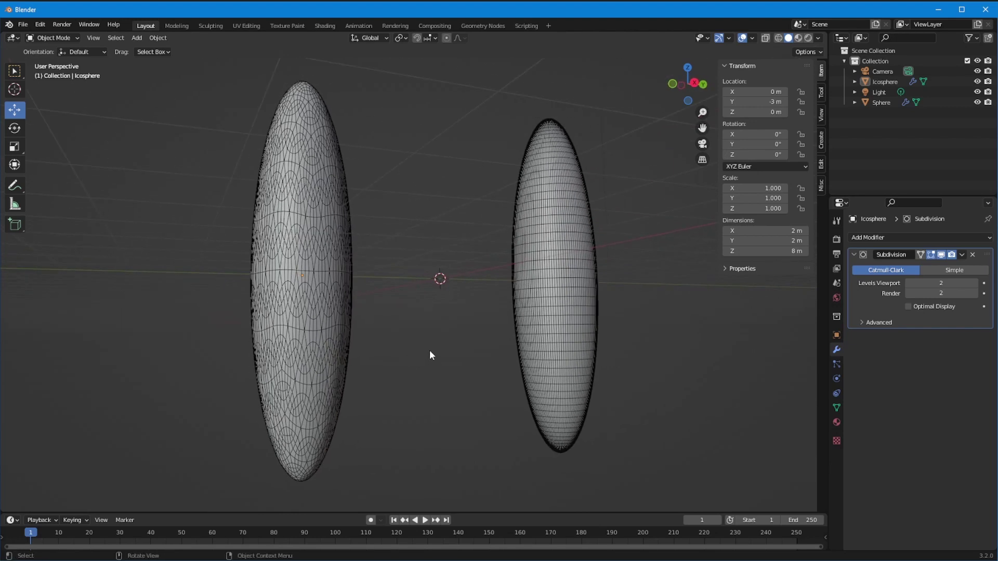
middle_click_drag(442, 343, 421, 355)
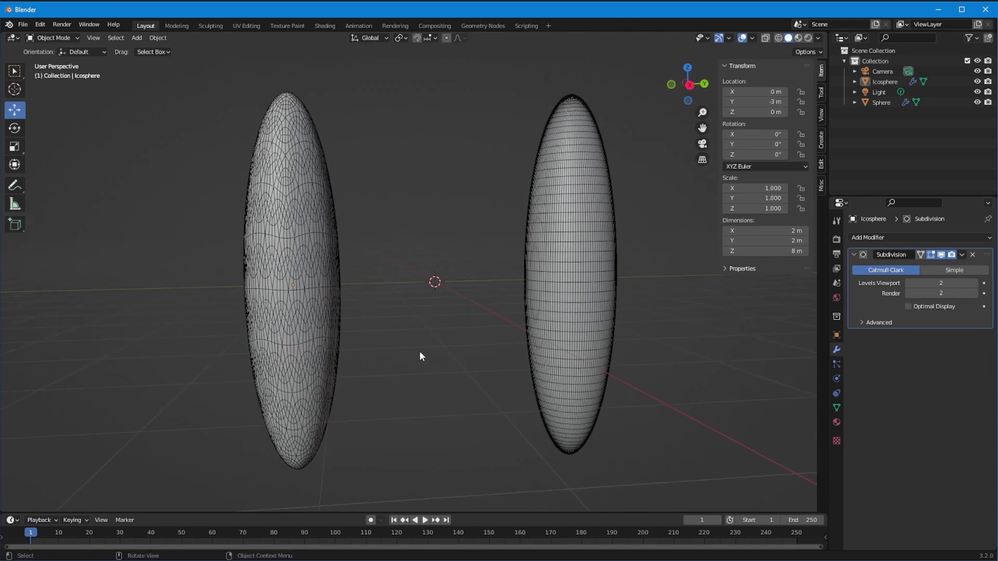
middle_click_drag(326, 300, 371, 339)
Add a Simple Deform modifier to the subdivided UV sphere
left_click(548, 333)
middle_click_drag(528, 403, 444, 400)
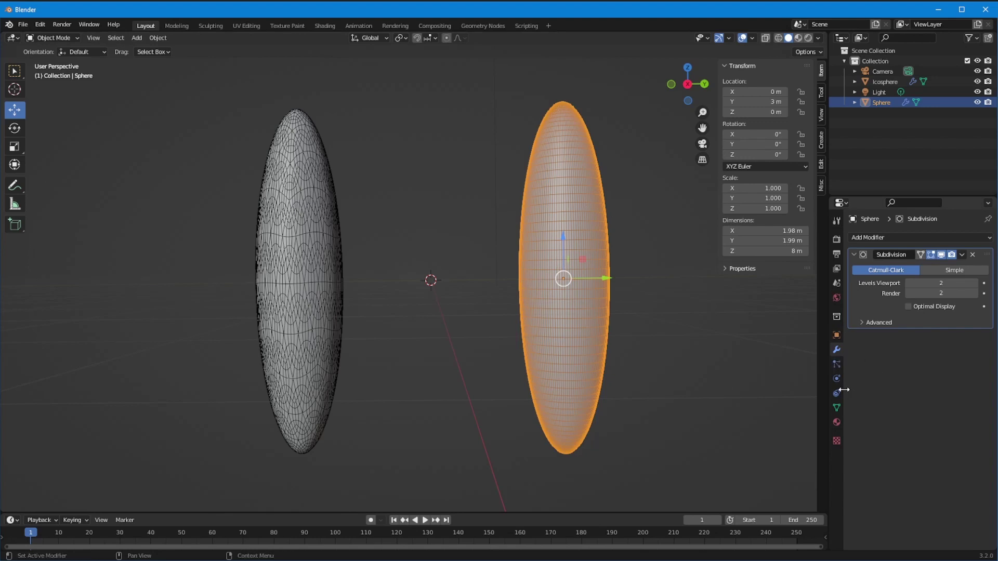
left_click(859, 238)
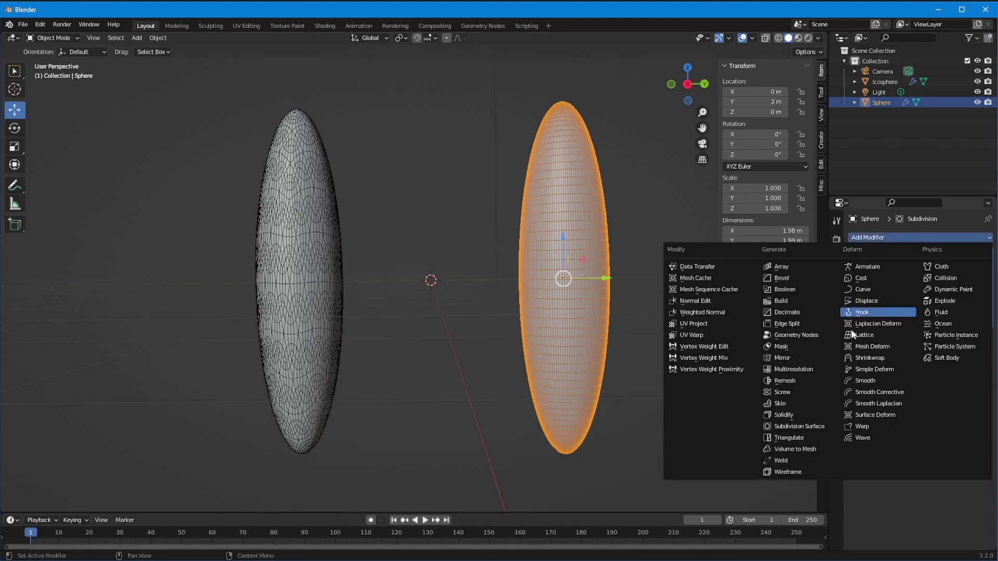
left_click(854, 367)
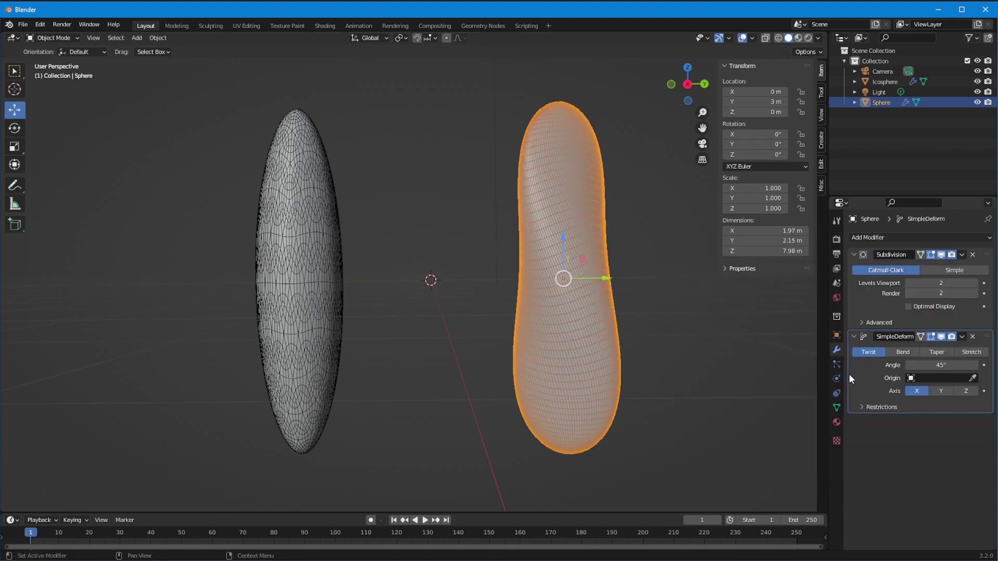
mouse_move(545, 260)
middle_mouse_down()
mouse_move(610, 285)
mouse_move(512, 258)
mouse_move(535, 262)
middle_mouse_up()
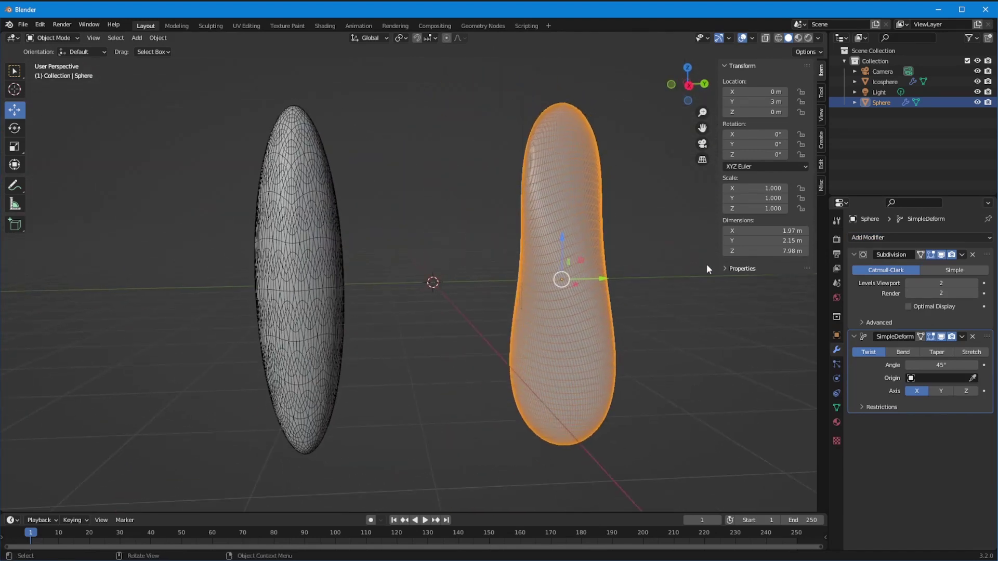
Set the UV sphere's Simple Deform to Bend with an angle of -300° and inspect the curved mesh
left_click(902, 352)
left_click(935, 366)
type("-300")
key("Return")
middle_click_drag(519, 312, 475, 318)
scroll(490, 304, "up", 5)
middle_click_drag(531, 248, 468, 261)
scroll(439, 345, "down", 4)
scroll(438, 345, "up", 2)
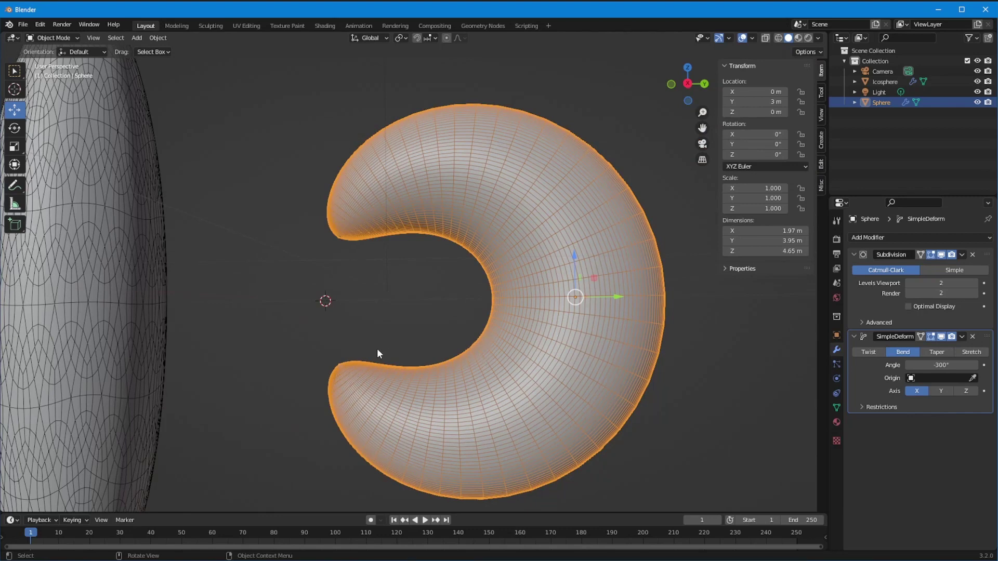
Add a Simple Deform modifier to the ico sphere, set it to Bend at -300°, and deselect everything
middle_click_drag(356, 280, 198, 301)
left_click(198, 297)
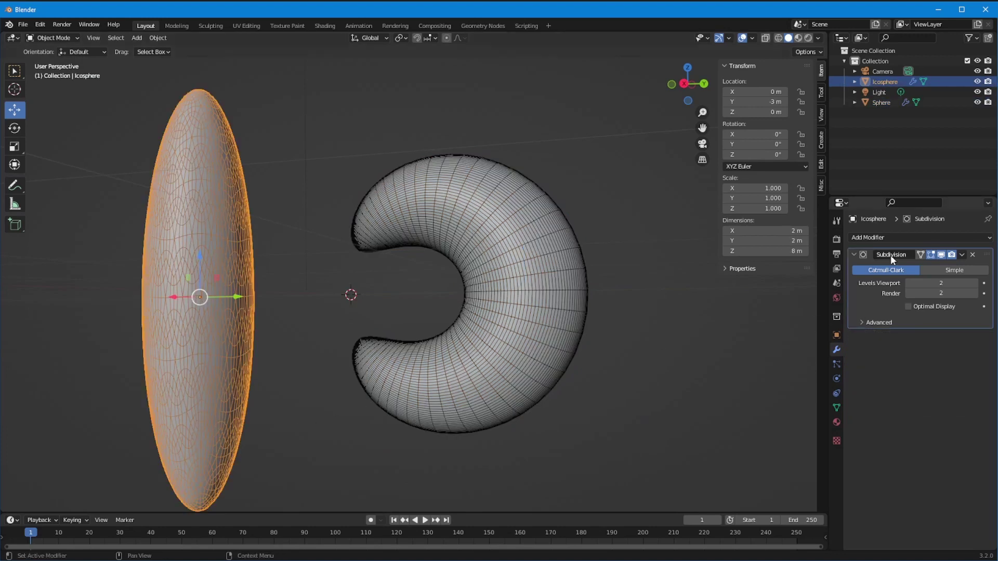
left_click(886, 237)
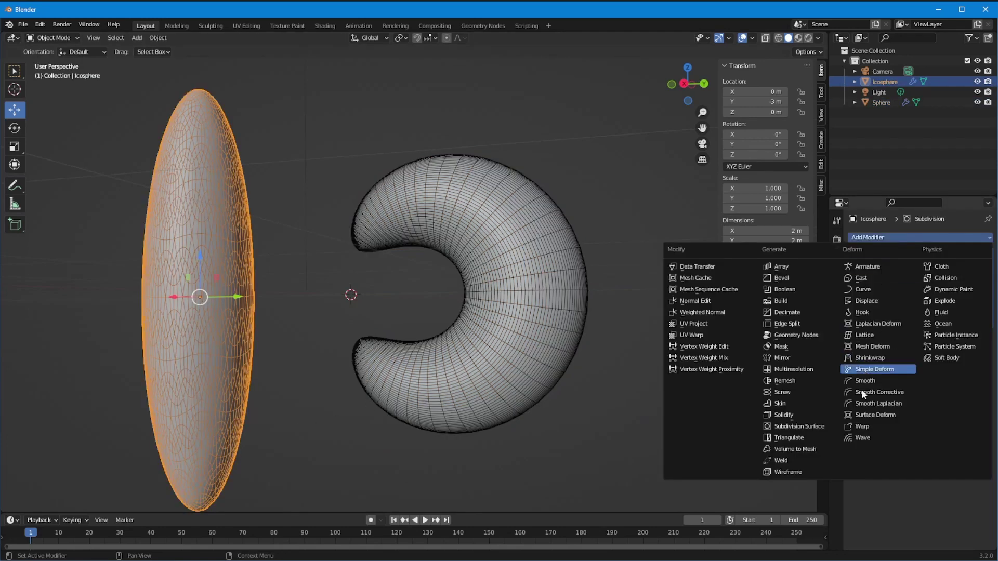
left_click(874, 369)
left_click(903, 352)
double_click(928, 365)
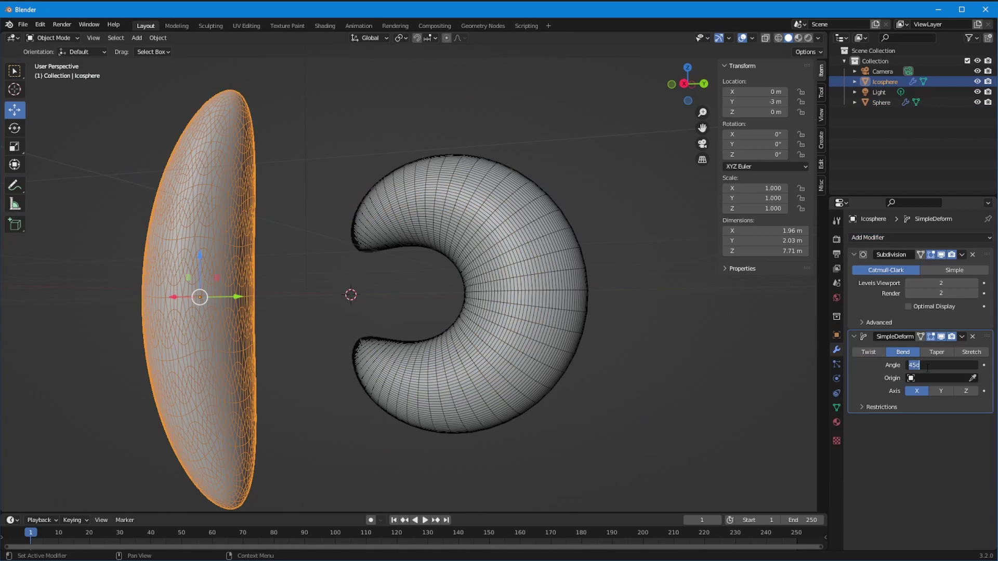
type("-300")
key("Return")
mouse_move(196, 340)
middle_mouse_down()
mouse_move(263, 331)
mouse_move(201, 371)
mouse_move(261, 367)
mouse_move(110, 297)
mouse_move(148, 308)
mouse_move(176, 338)
mouse_move(196, 278)
mouse_move(205, 280)
mouse_move(167, 278)
mouse_move(178, 269)
mouse_move(342, 295)
mouse_move(318, 343)
mouse_move(267, 336)
mouse_move(300, 319)
mouse_move(293, 335)
mouse_move(335, 326)
mouse_move(319, 374)
mouse_move(240, 349)
mouse_move(251, 342)
middle_mouse_up()
key("alt+a")
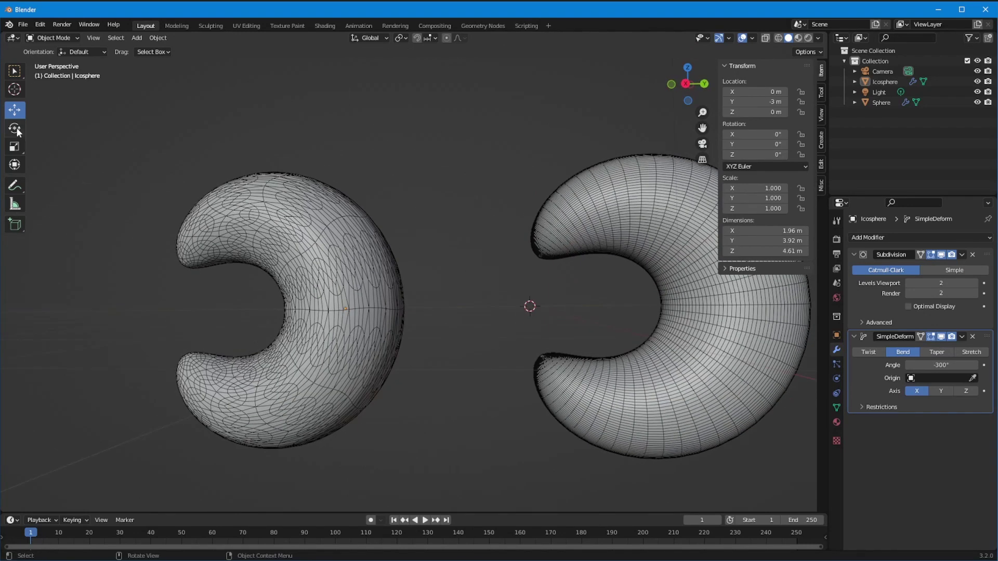
Switch to the Shading workspace and create a new material for the ico sphere
left_click(323, 26)
scroll(394, 239, "up", 5)
middle_click_drag(487, 173, 400, 223)
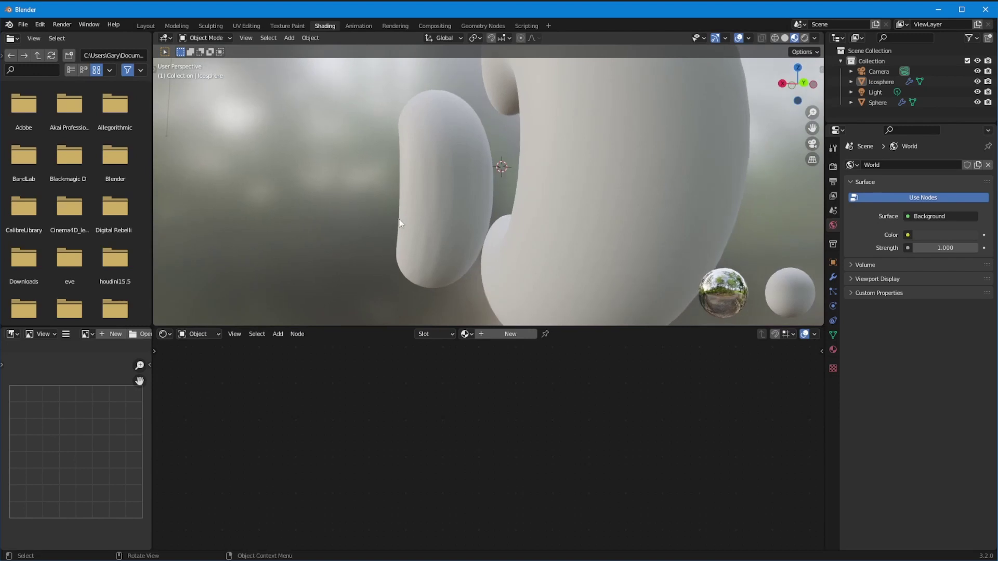
middle_click_drag(588, 206, 435, 256)
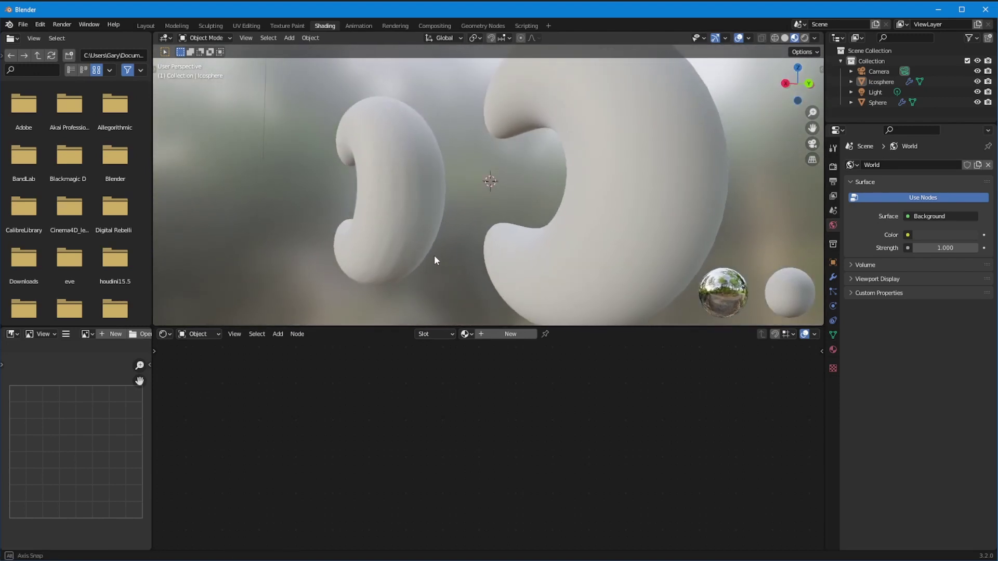
left_click(481, 335)
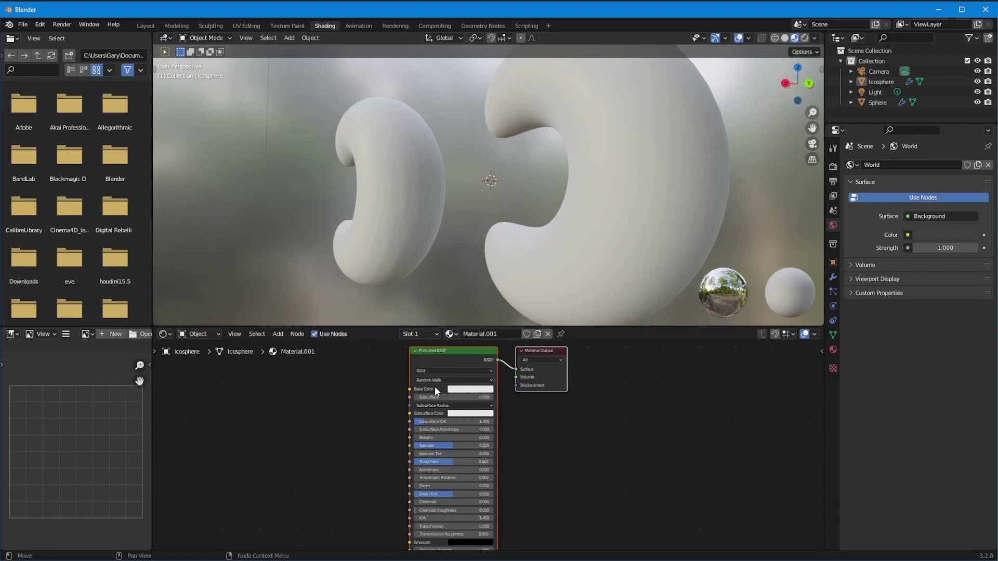
scroll(370, 463, "up", 4)
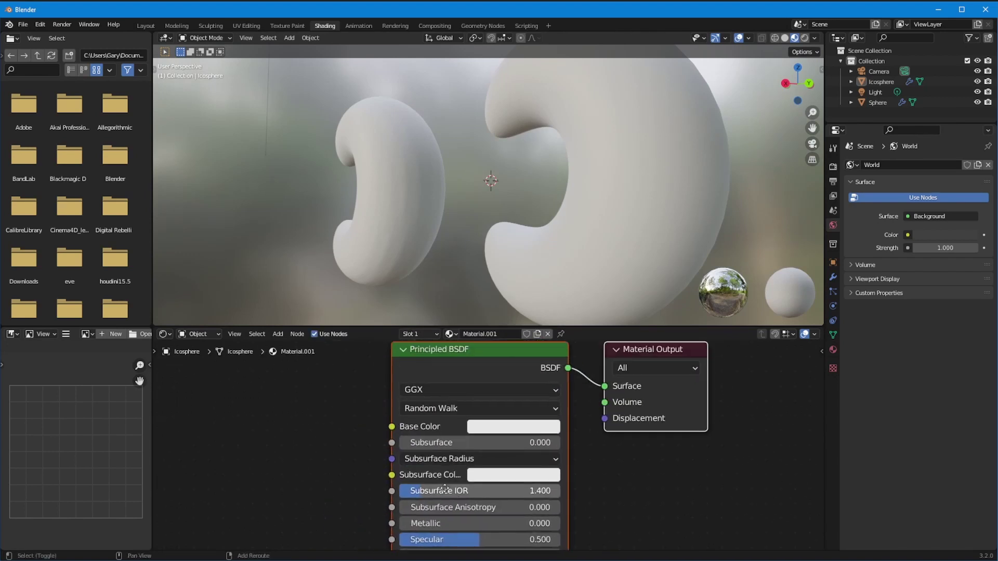
Set the ico sphere material's Base Color to pink and add an unconnected Fresnel node beside the Principled BSDF
left_click(495, 430)
mouse_move(539, 271)
left_mouse_down()
mouse_move(558, 293)
mouse_move(548, 312)
left_mouse_up()
scroll(550, 343, "down", 5)
Set the render engine to Cycles with GPU Compute as the device
left_click(832, 166)
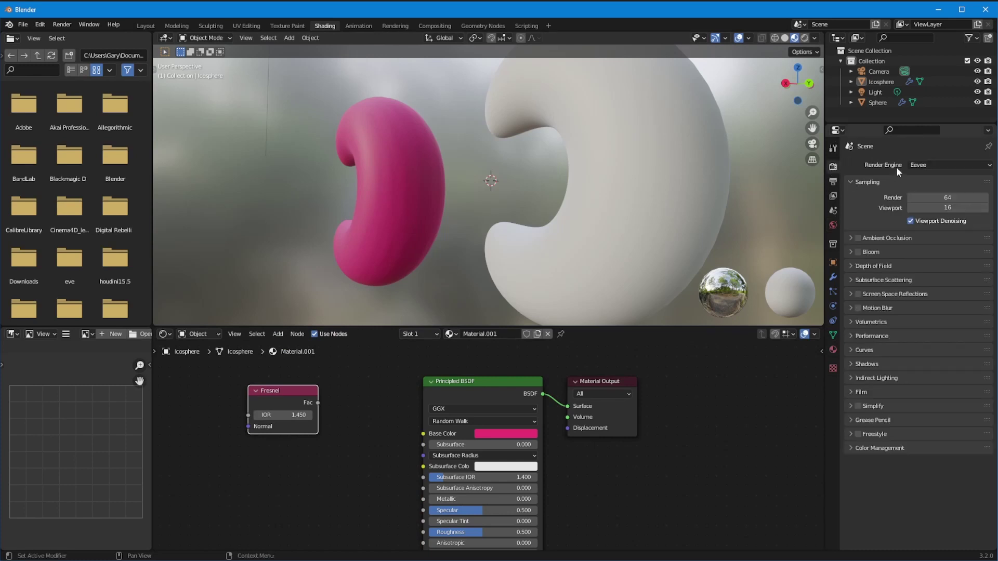
left_click(910, 165)
left_click(913, 197)
left_click(925, 187)
left_click(920, 203)
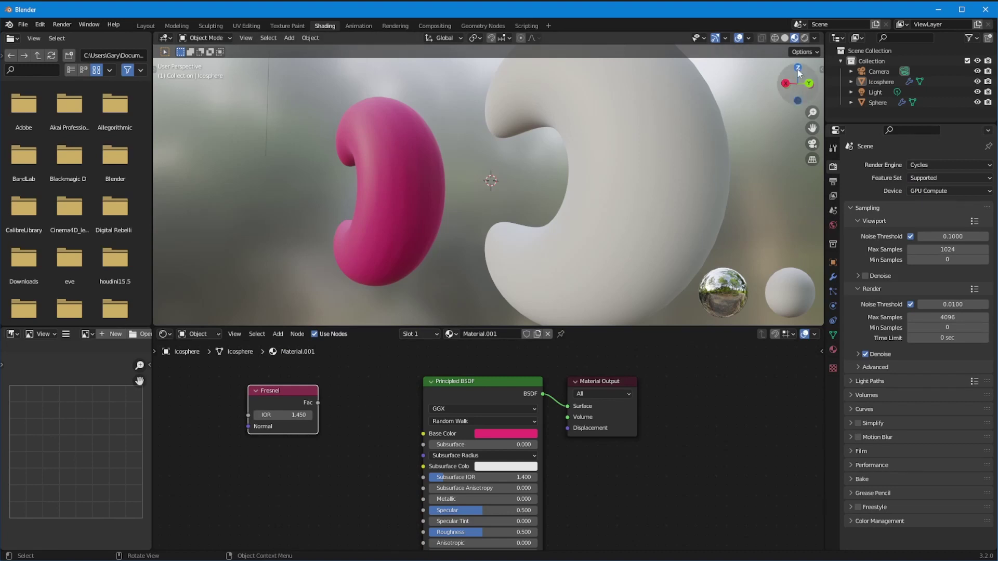
Show the viewport in Rendered shading, lit by the preview environment with Scene Lights and Scene World turned off
key("z")
key("8")
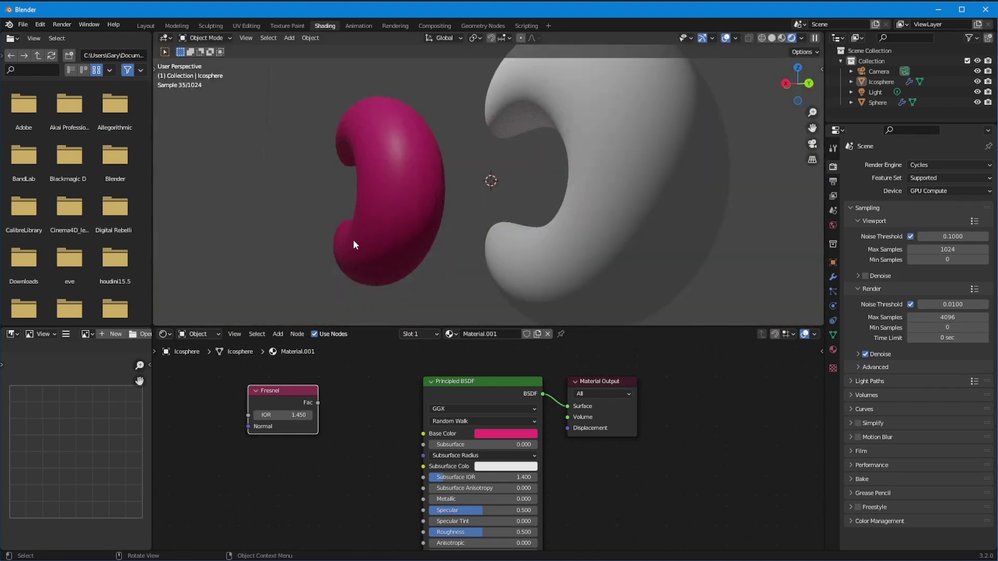
left_click(801, 38)
left_click(742, 90)
left_click(742, 100)
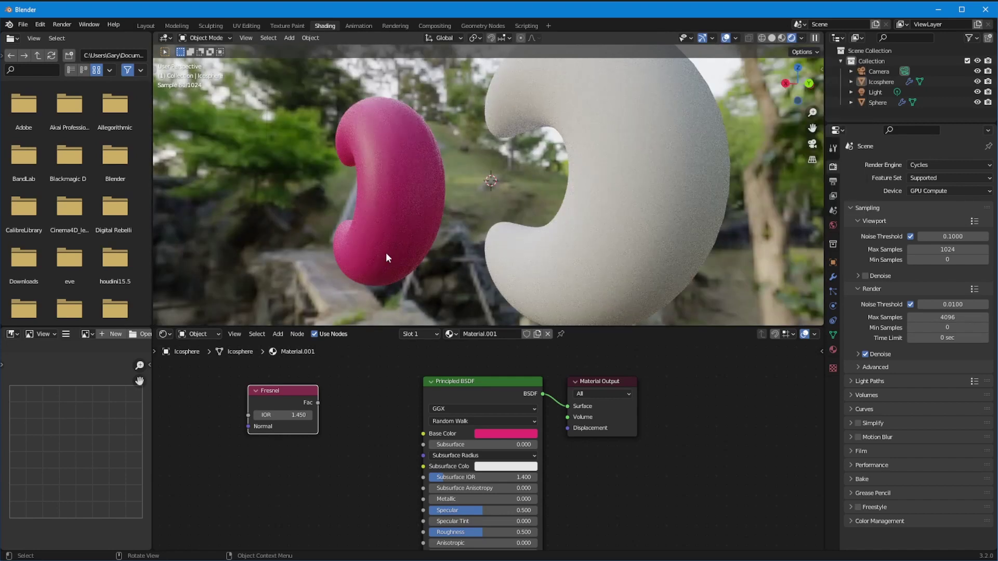
middle_click_drag(389, 265, 671, 116)
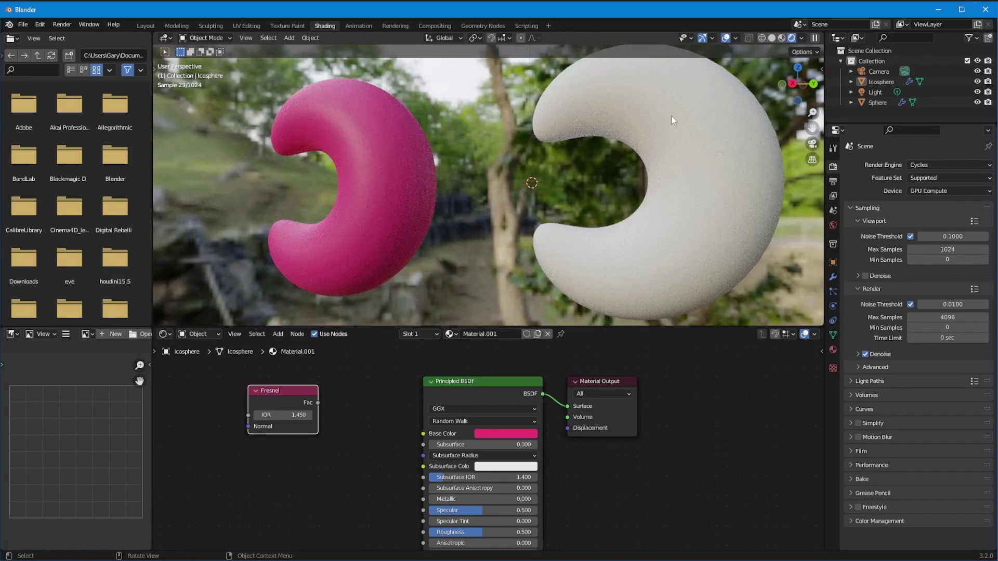
Turn Scene Lights on for the rendered viewport
left_click(801, 37)
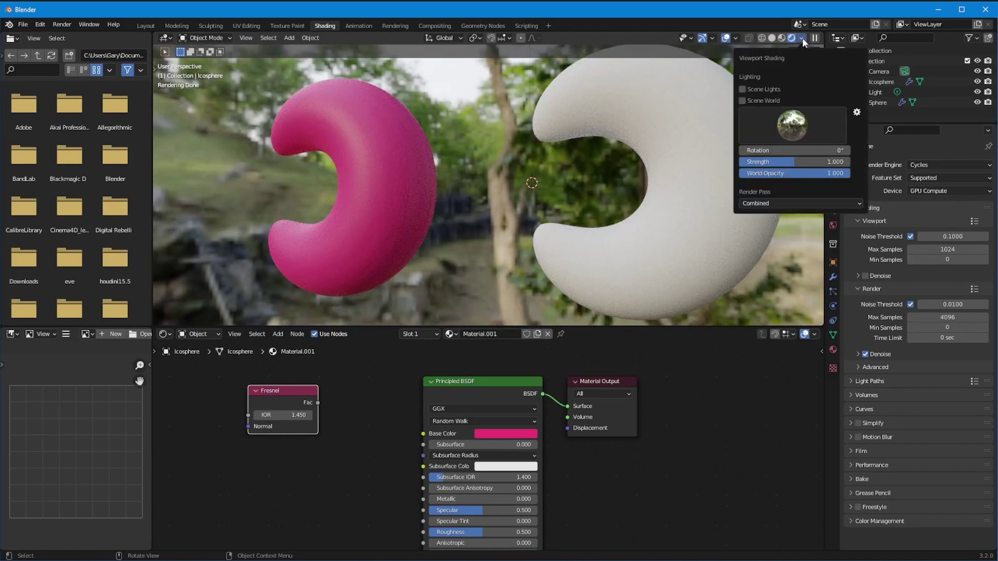
left_click(741, 88)
middle_click_drag(458, 248, 420, 279)
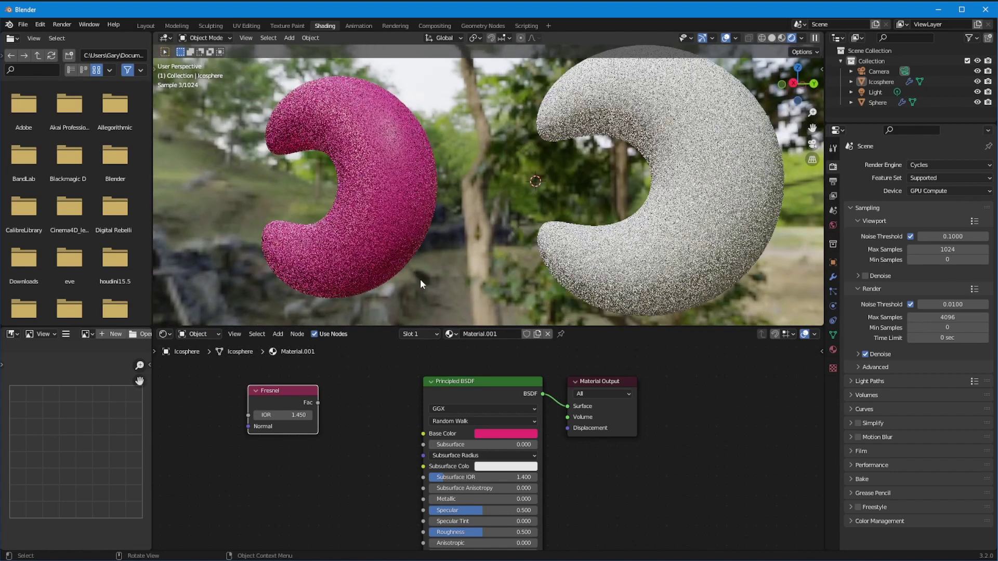
Change the scene's light to a Sun and raise its strength
left_click(875, 92)
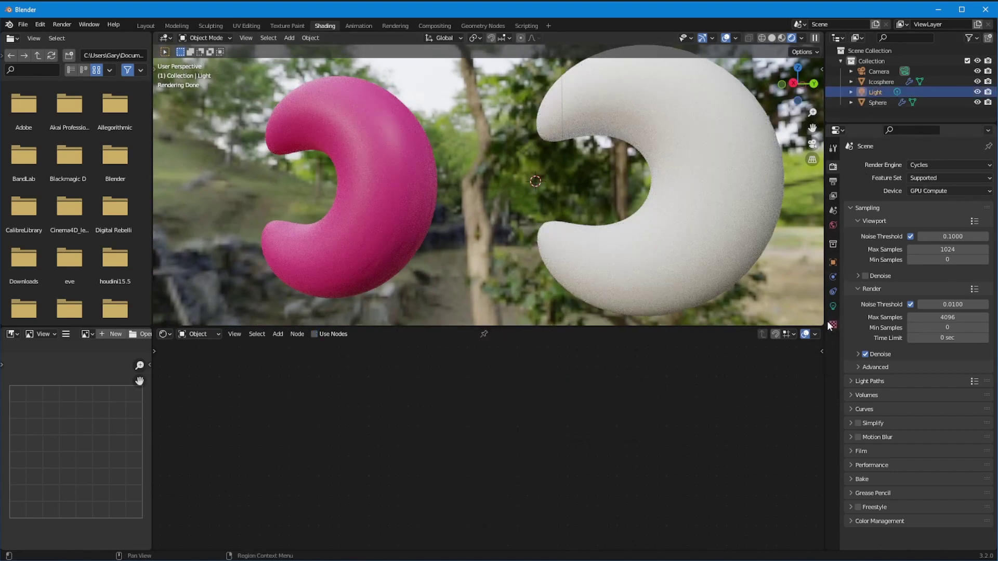
left_click(832, 307)
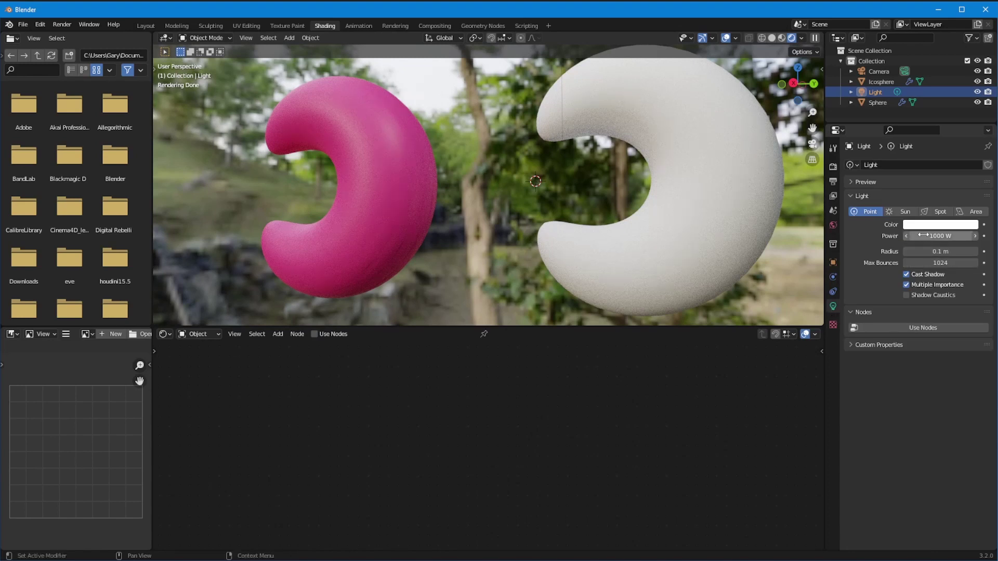
left_click(905, 212)
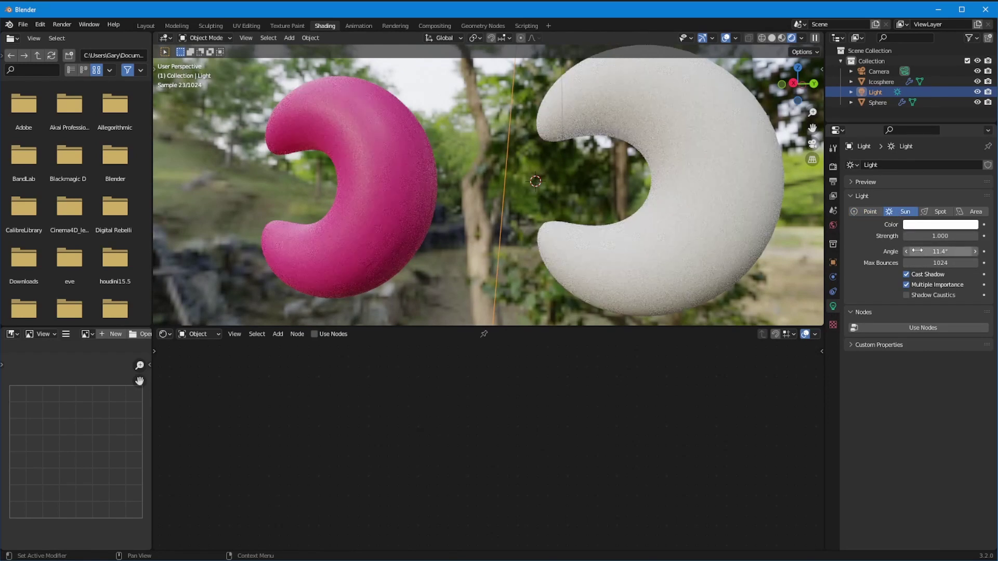
left_click_drag(931, 236, 977, 236)
Assign the ico sphere's pink material, Material.001, to the UV sphere
middle_click_drag(442, 233, 425, 289)
left_click(544, 263)
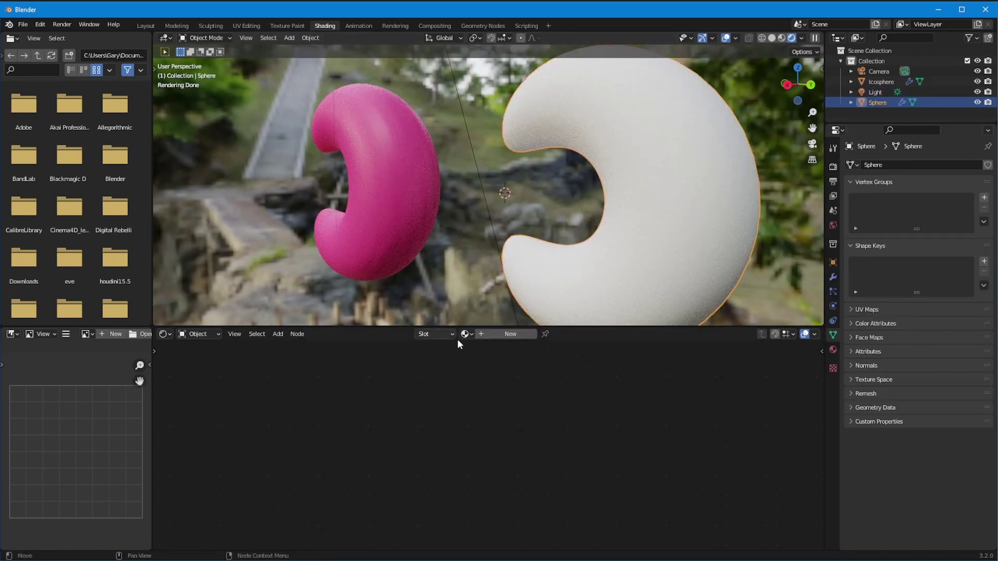
left_click(470, 334)
left_click(483, 358)
Move the ico sphere in the ground plane so it stands side by side with the UV sphere along X
middle_click_drag(466, 263, 404, 282)
left_click(379, 220)
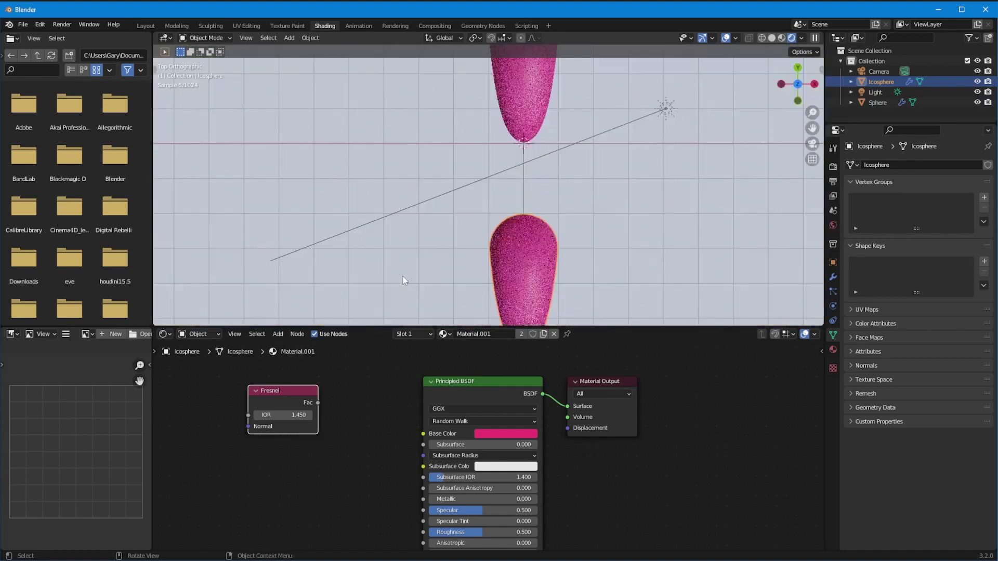
key("KP_7")
middle_click_drag(416, 214, 539, 272, "ctrl")
key("g")
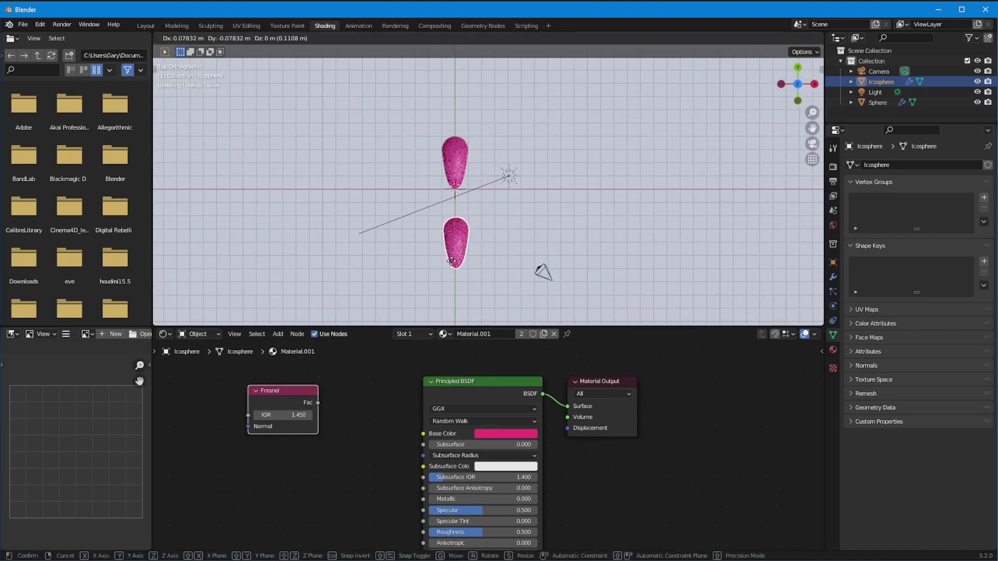
left_click(489, 181)
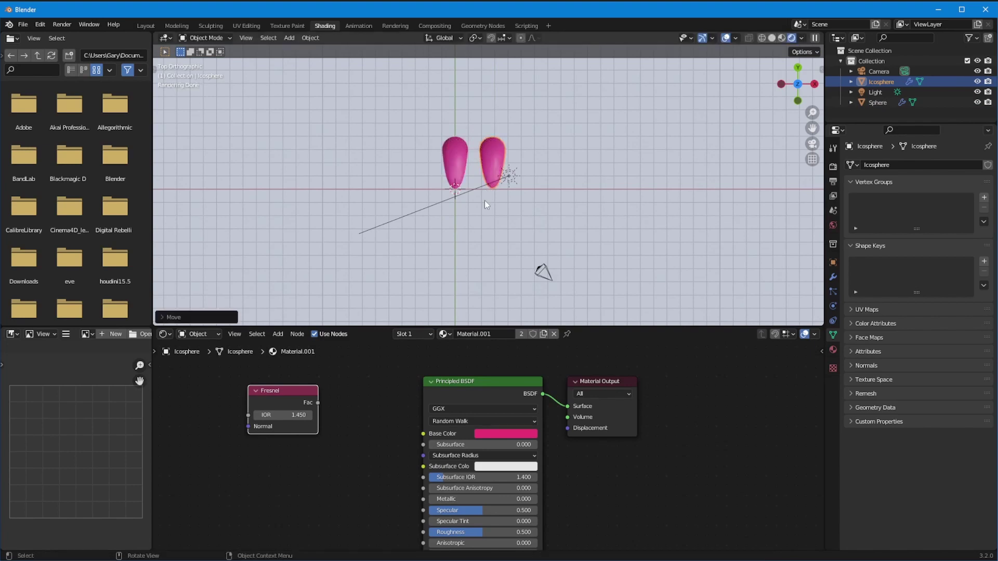
Set the shared pink material's Metallic to 1.000 and Roughness to 0.100
middle_click_drag(479, 212, 348, 181)
scroll(402, 198, "up", 6)
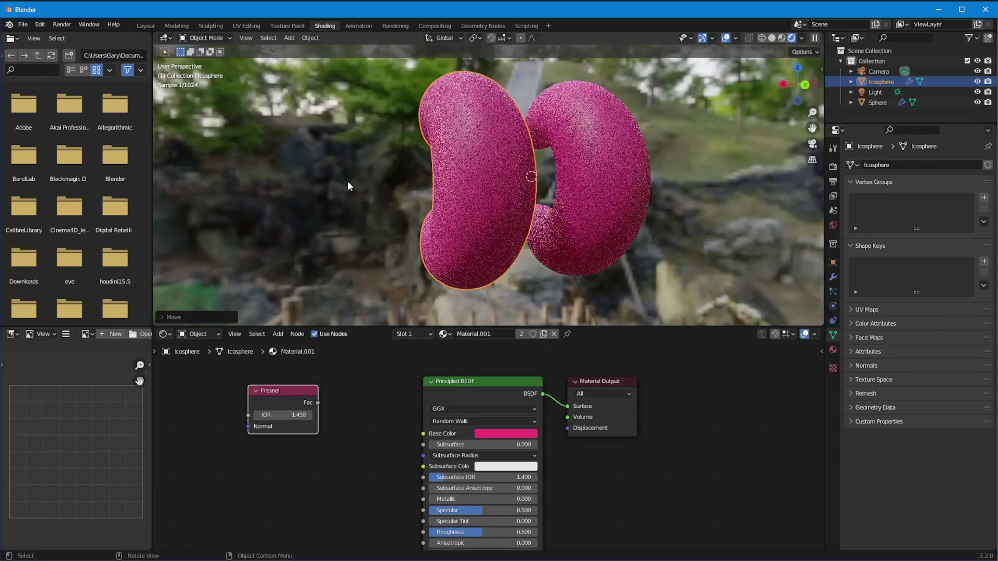
scroll(401, 172, "up", 6)
middle_click_drag(382, 210, 357, 233)
scroll(356, 232, "down", 3)
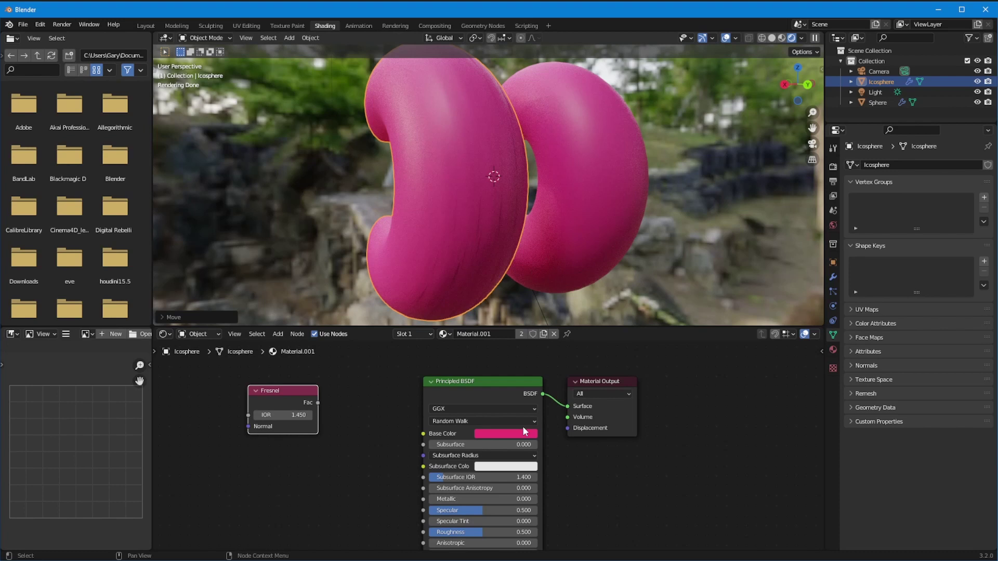
left_click_drag(471, 380, 437, 365)
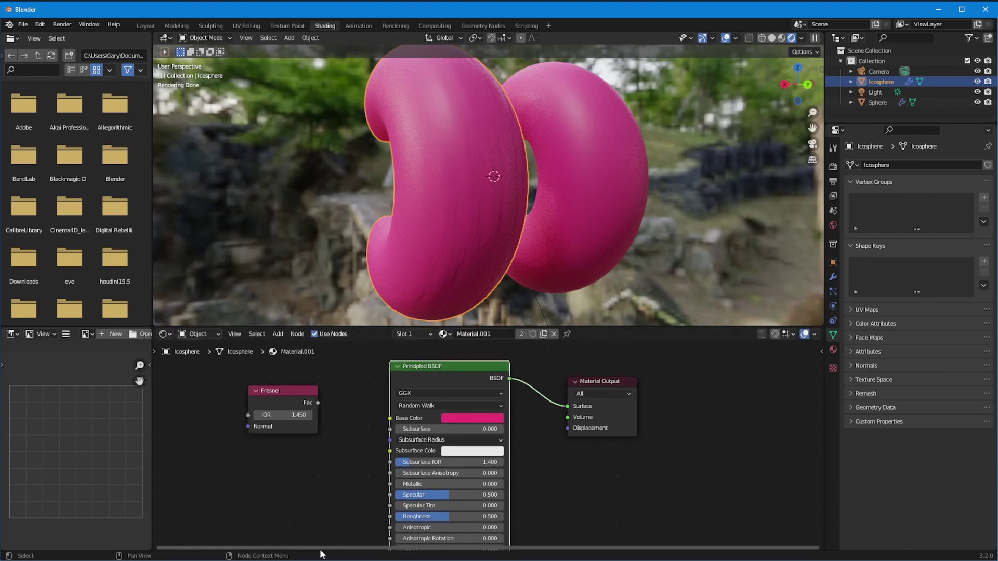
mouse_move(424, 410)
middle_mouse_down("ctrl")
mouse_move(368, 463)
mouse_move(355, 451)
middle_mouse_up("ctrl")
left_click_drag(411, 456, 500, 465)
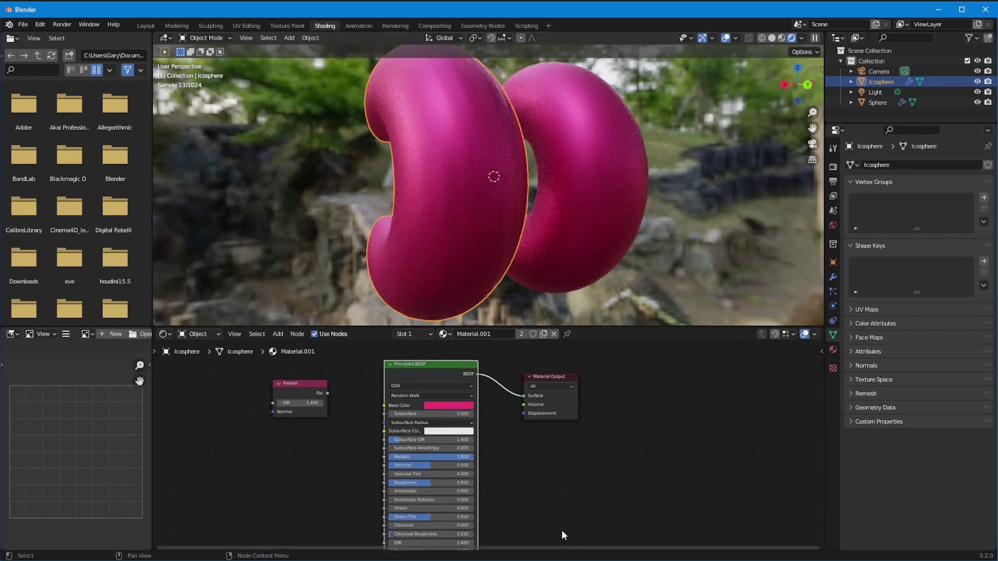
left_click_drag(429, 482, 409, 481)
left_click_drag(401, 485, 383, 483)
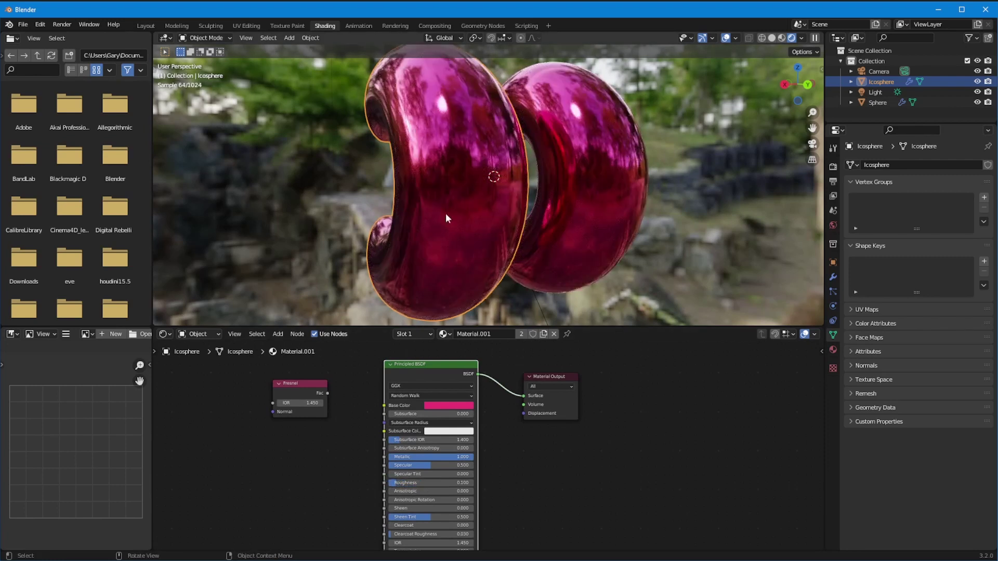
Examine the reflections on both bent shapes from outside and inside the curve to compare their surface smoothness
scroll(431, 244, "up", 4)
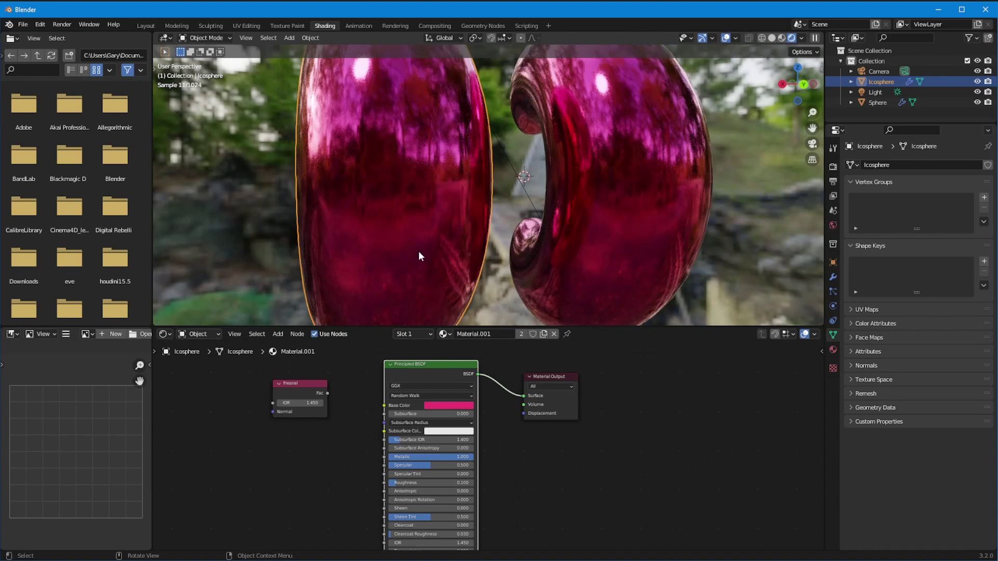
scroll(417, 251, "up", 3)
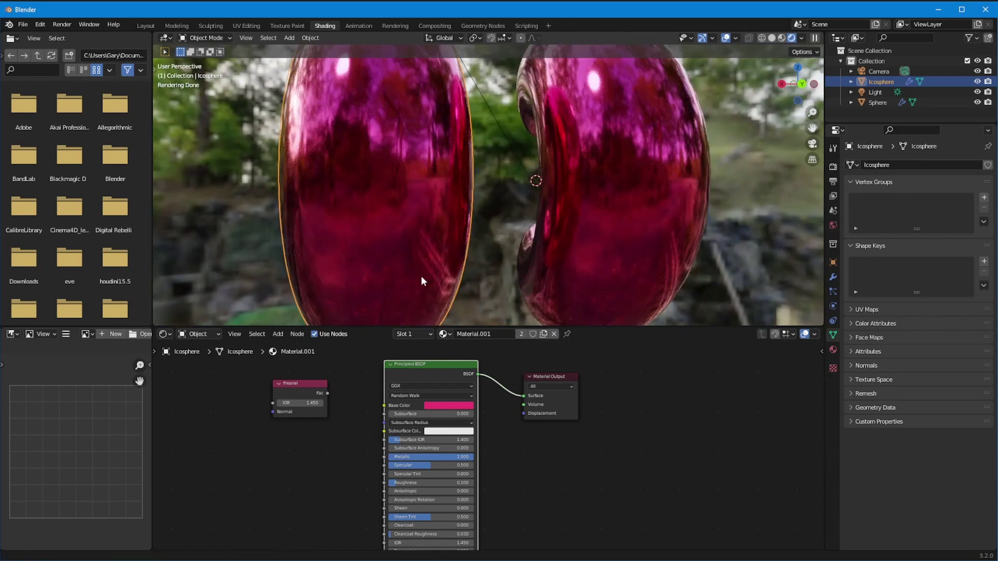
scroll(423, 273, "up", 1)
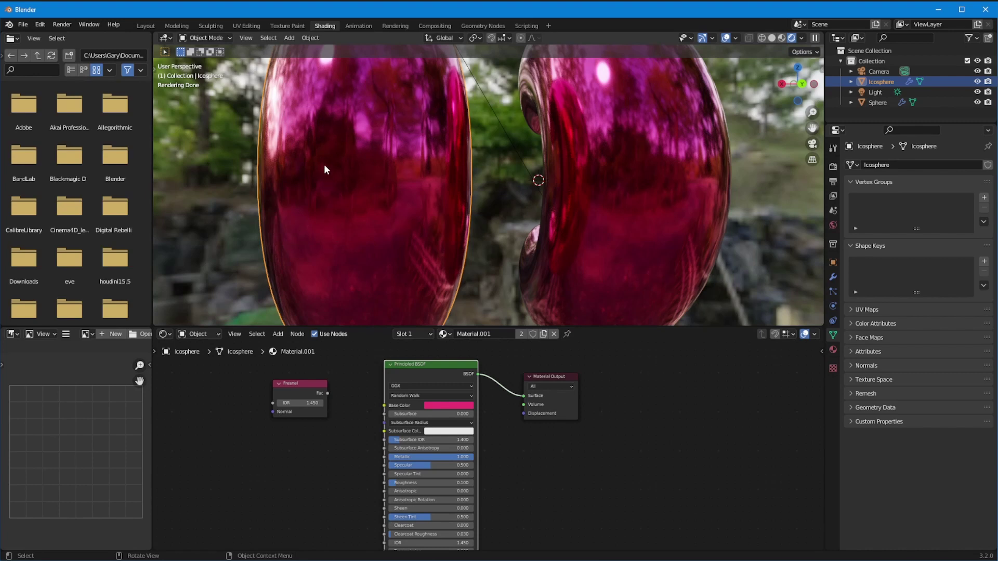
middle_click_drag(332, 217, 422, 224)
middle_click_drag(529, 242, 397, 223)
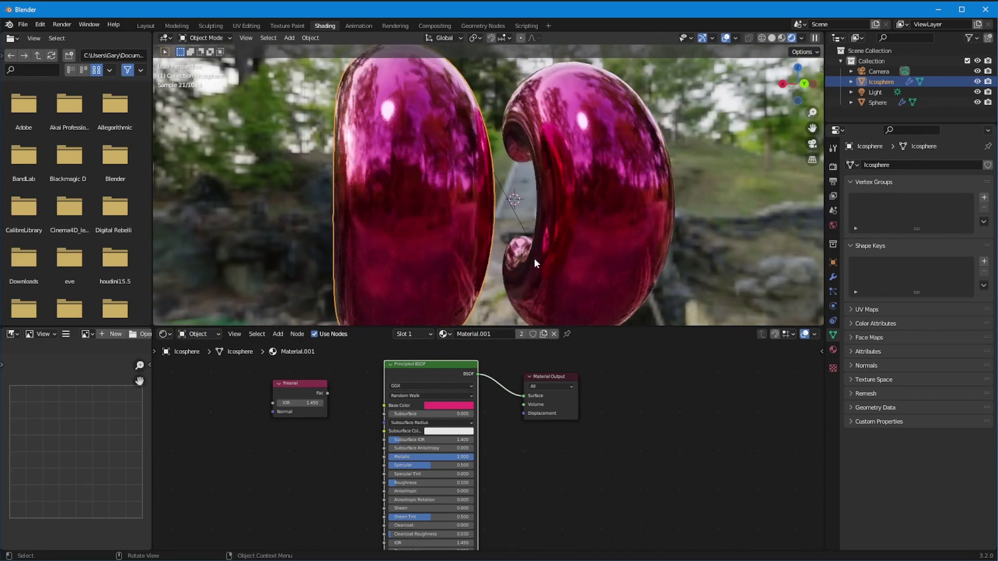
middle_click_drag(454, 245, 420, 179)
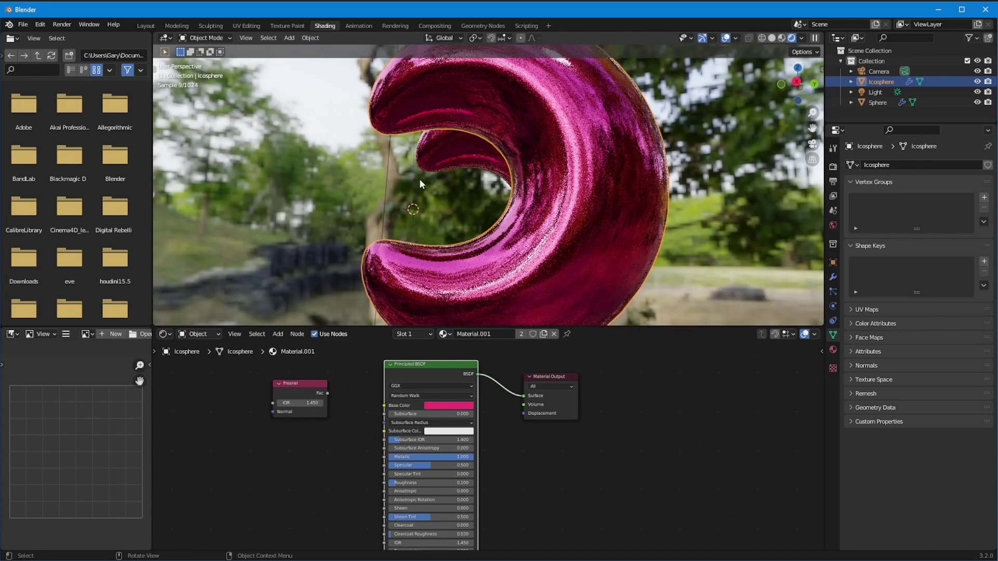
middle_click_drag(360, 144, 430, 248)
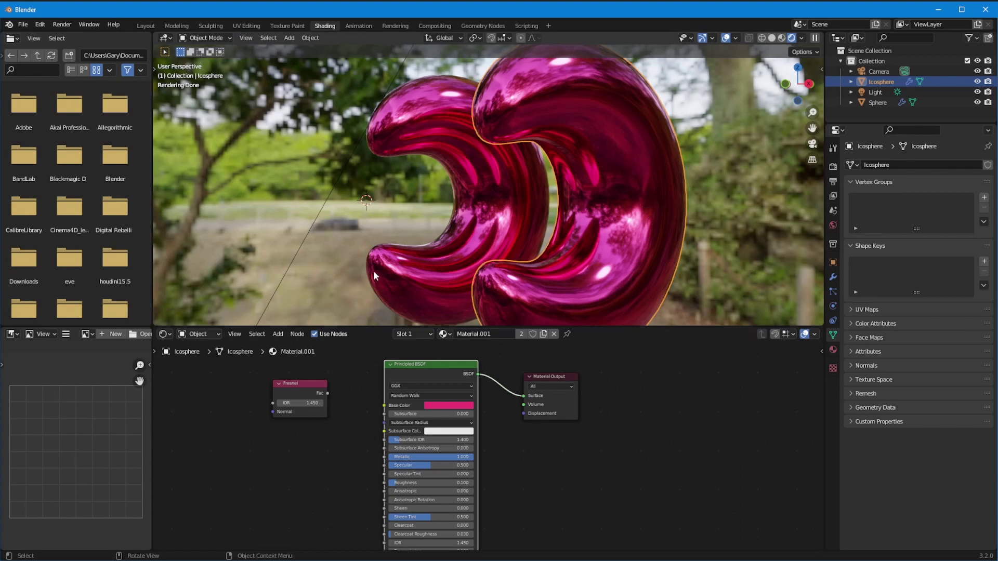
Set the shared material's Roughness to 0.305 and compare the softened reflections on both shapes
left_click_drag(439, 484, 457, 484)
middle_click_drag(497, 307, 424, 255)
scroll(403, 262, "up", 3)
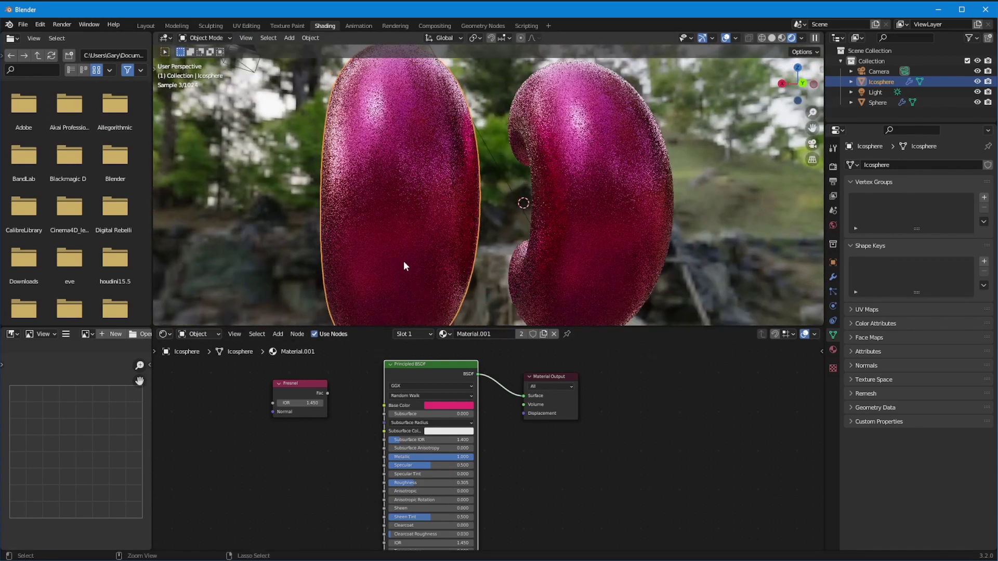
middle_click_drag(398, 213, 320, 267)
middle_click_drag(261, 220, 261, 239)
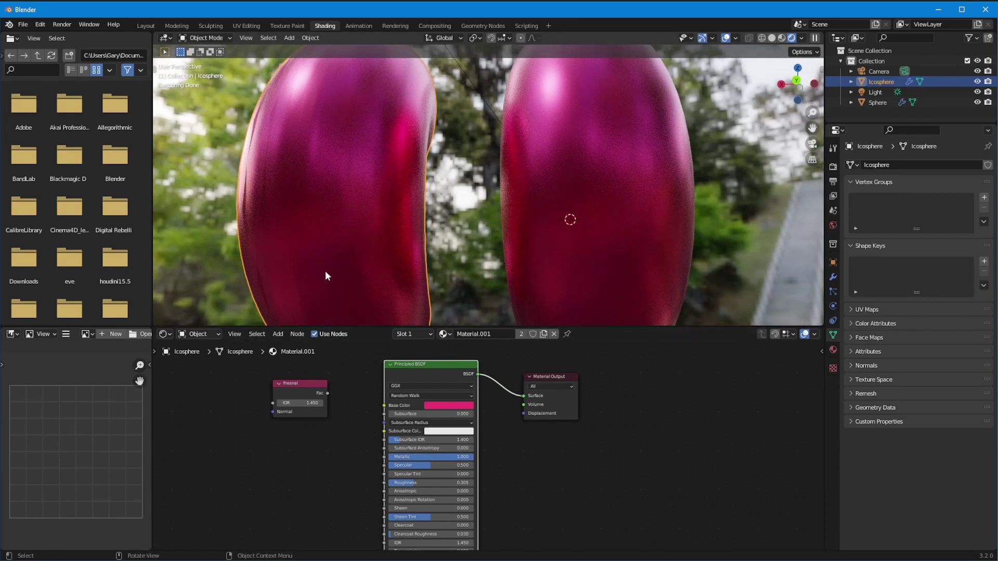
middle_click_drag(302, 254, 424, 234)
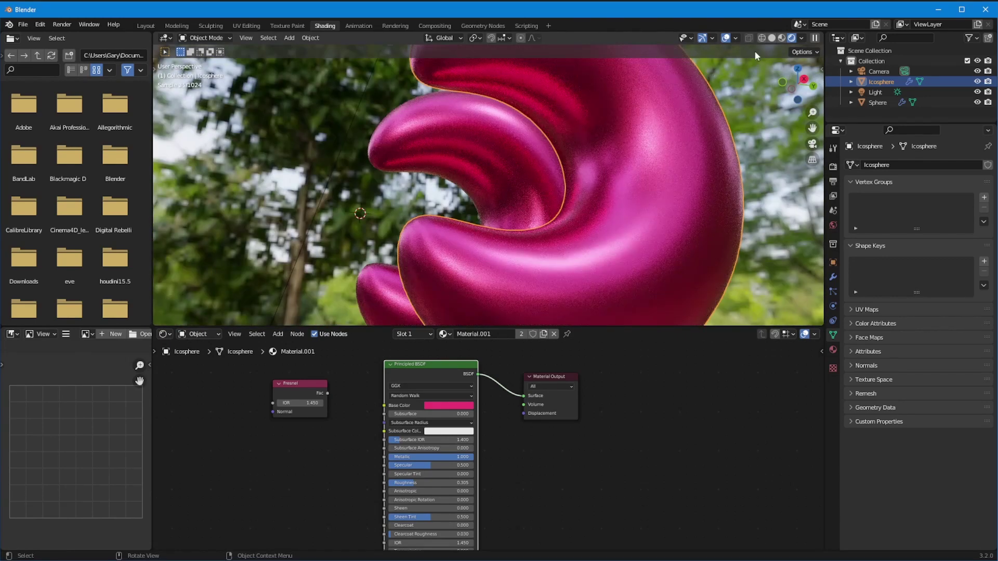
Turn on the wireframe overlay in the rendered viewport and compare the mesh topology of the two bent shapes
left_click(736, 38)
left_click(671, 213)
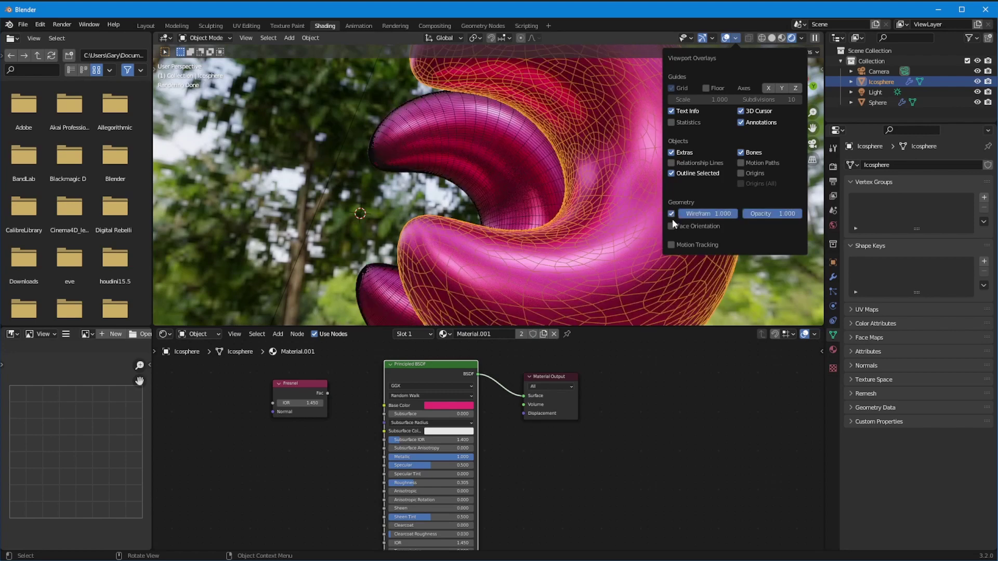
middle_click_drag(545, 243, 353, 232)
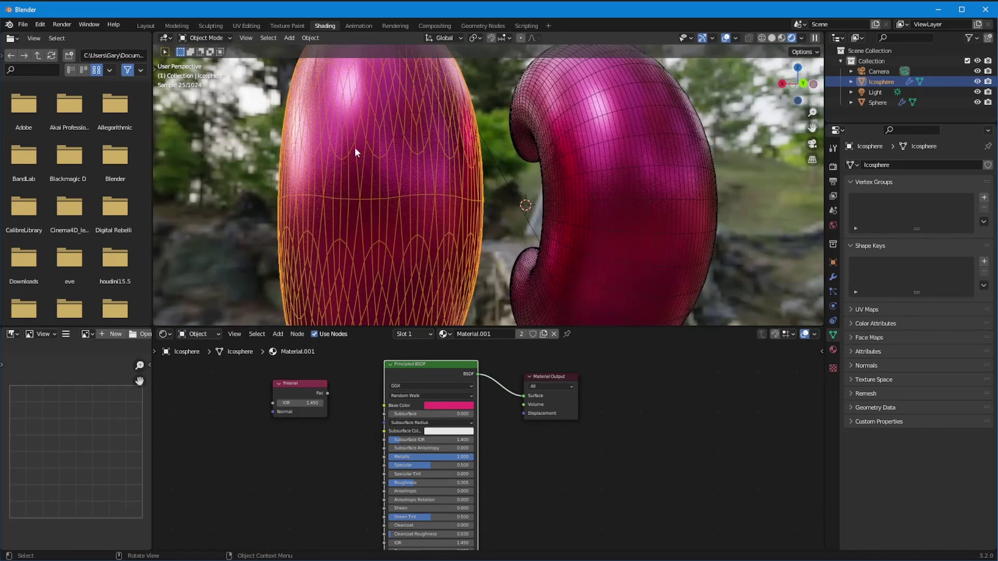
middle_click_drag(363, 144, 345, 167)
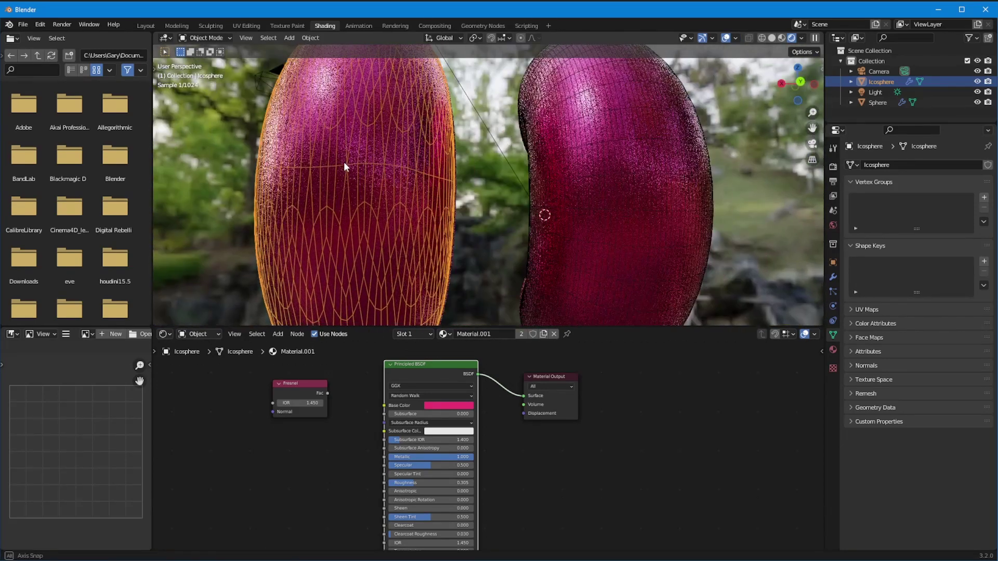
middle_click_drag(568, 235, 606, 223)
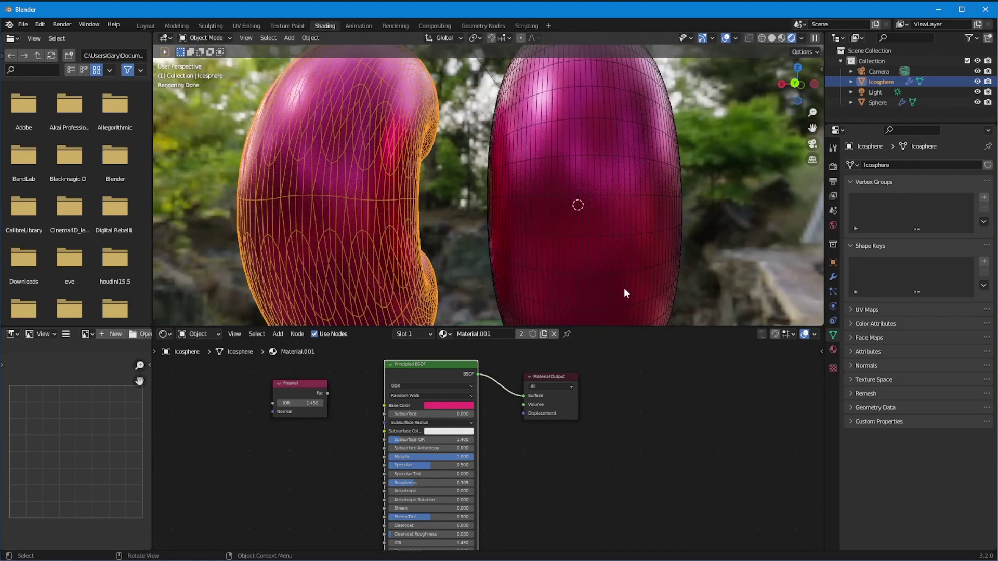
middle_click_drag(580, 164, 523, 131)
middle_click_drag(468, 210, 335, 198)
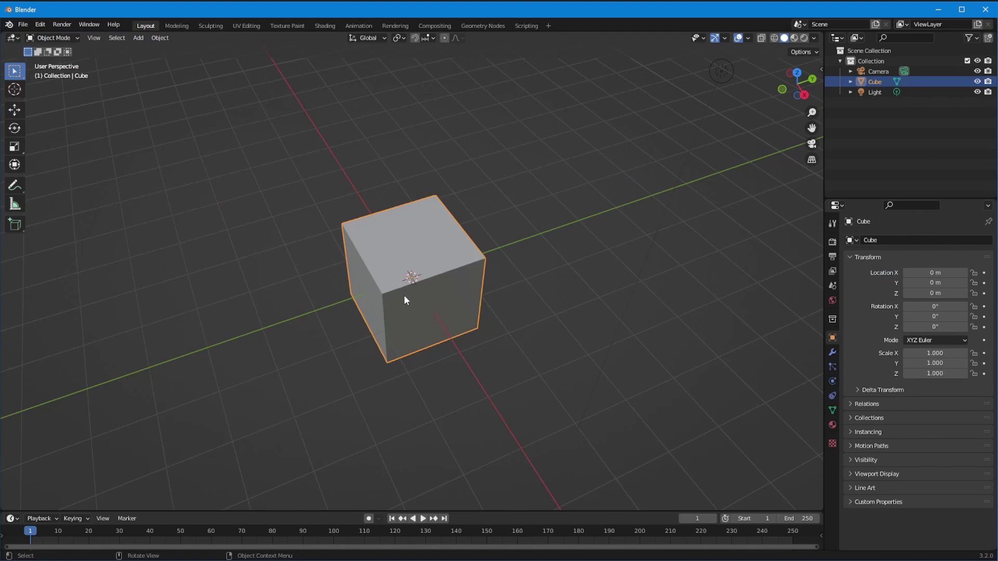
Delete the default cube and add a Grid mesh in its place
key("Delete")
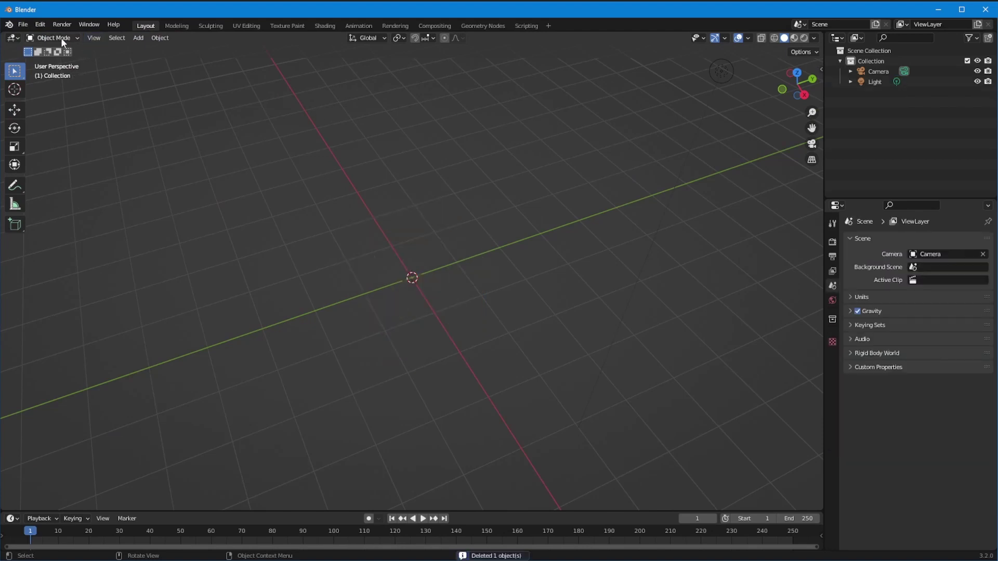
left_click(139, 38)
mouse_move(166, 49)
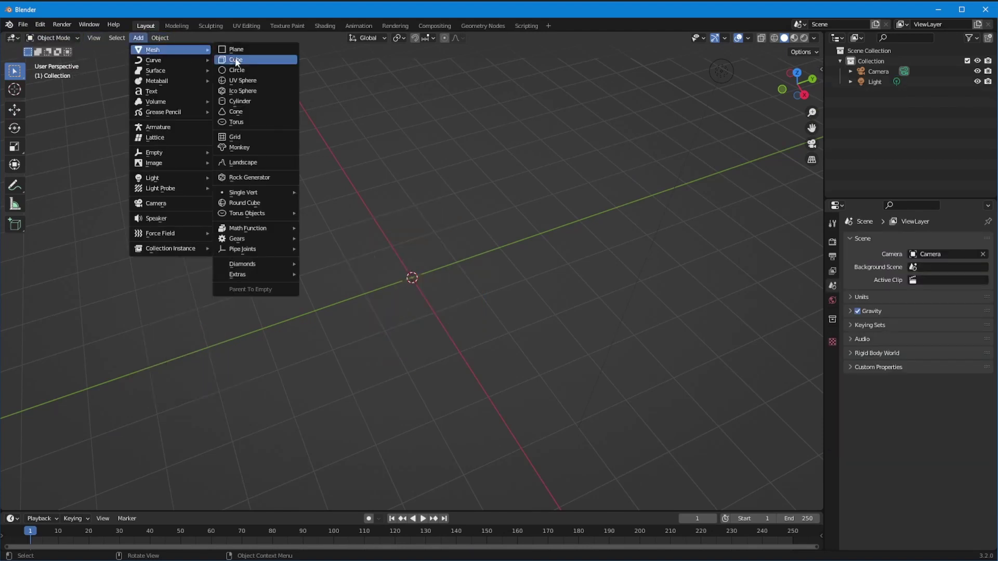
left_click(231, 137)
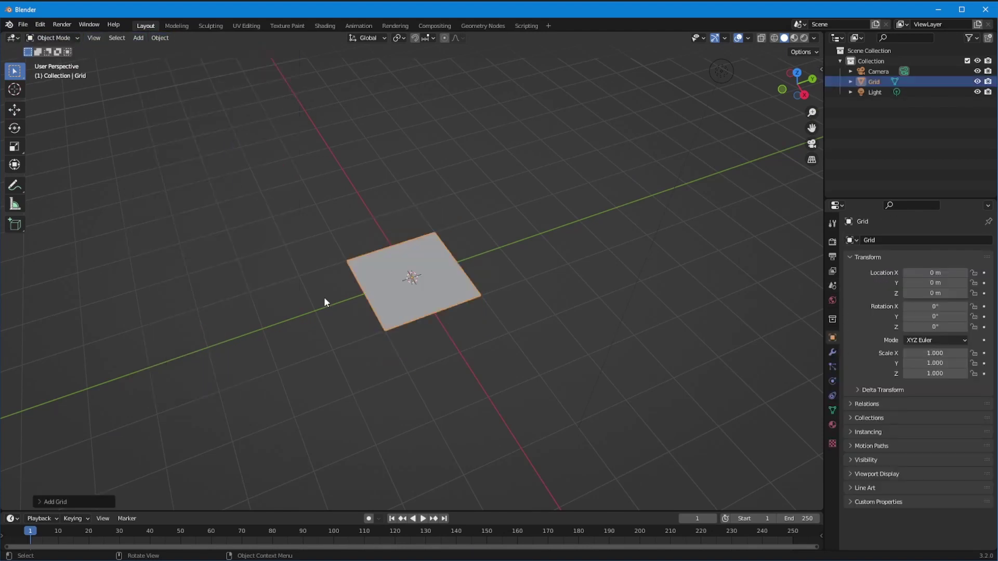
Turn on the wireframe overlay to show the grid's subdivisions
left_click(748, 38)
left_click(684, 213)
middle_click_drag(298, 411, 195, 257, "ctrl")
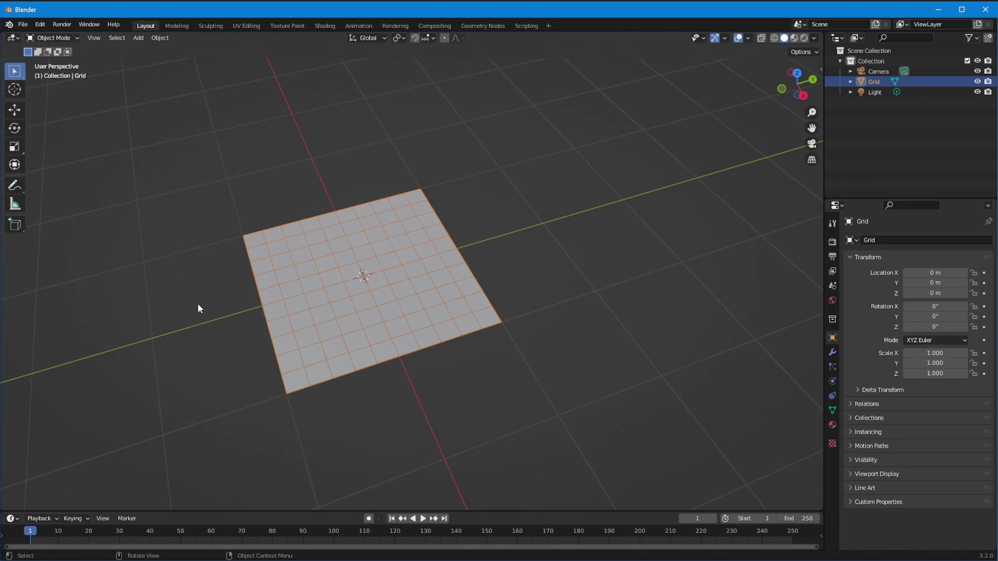
Duplicate the grid and move the copy about 3.65 m along the Y axis
key("shift+d")
key("Escape")
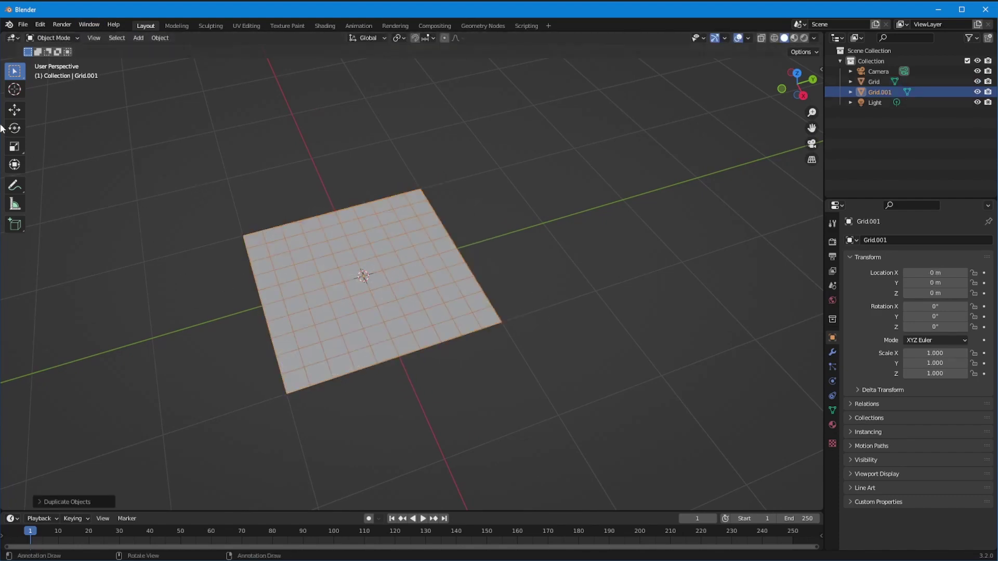
left_click(14, 109)
left_click_drag(401, 266, 665, 216)
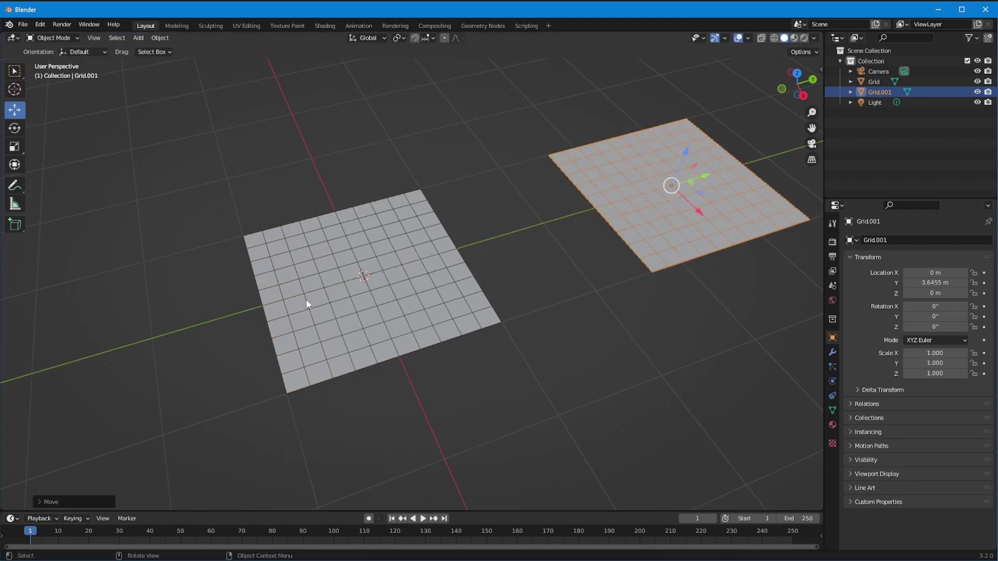
Add a cylinder mesh at the centre of the first grid and scale it down to fit within the grid
middle_click_drag(362, 343, 337, 326)
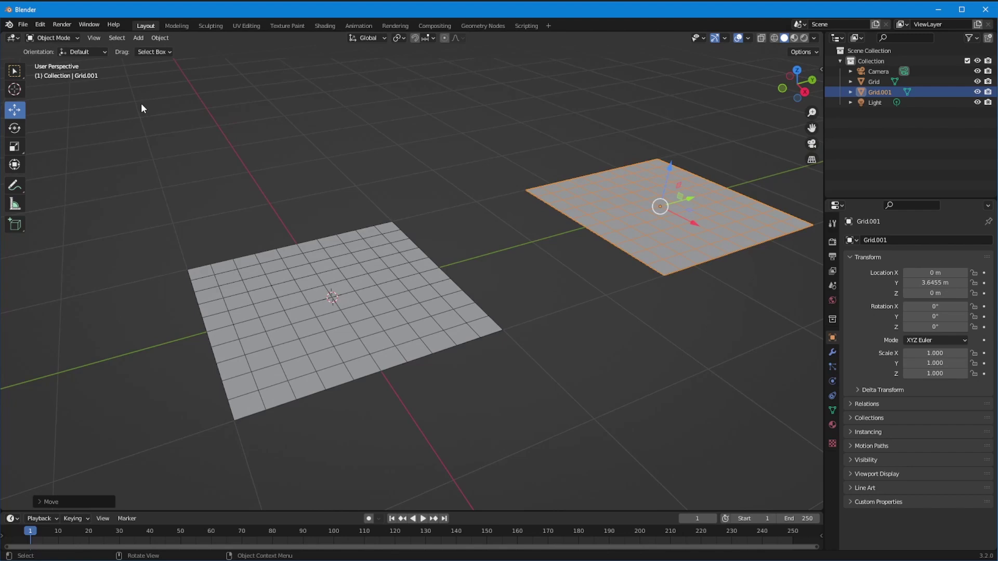
left_click(138, 38)
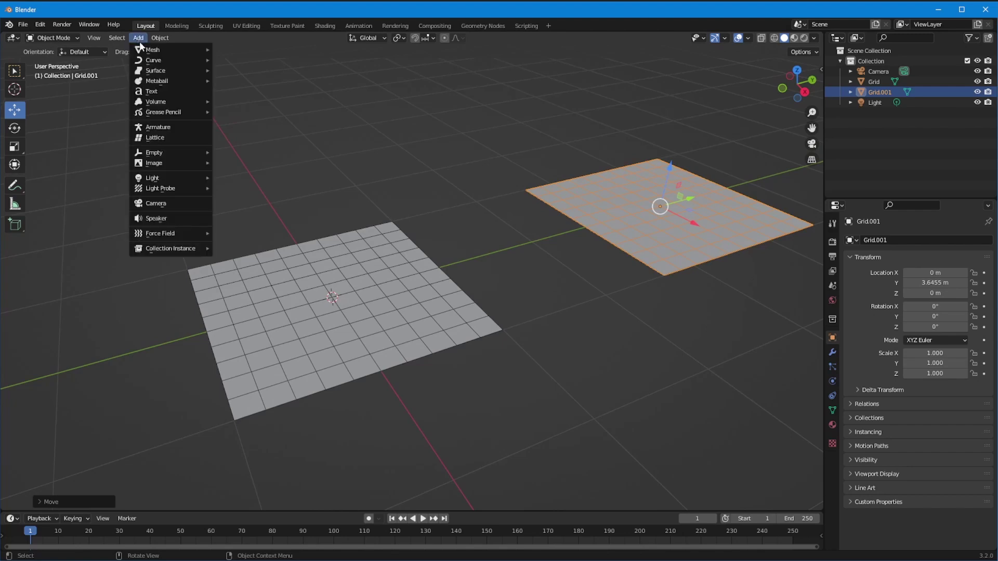
mouse_move(141, 50)
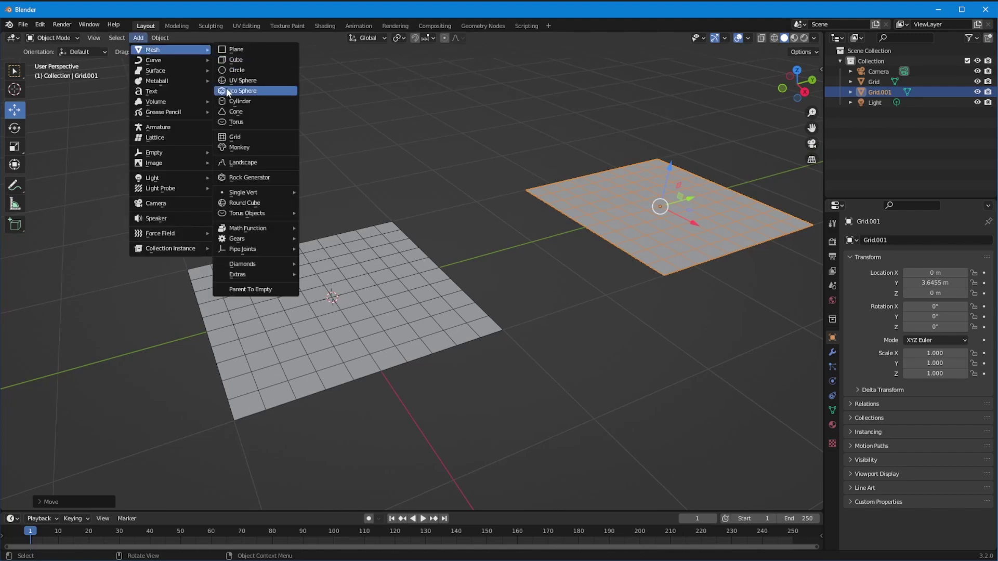
left_click(239, 102)
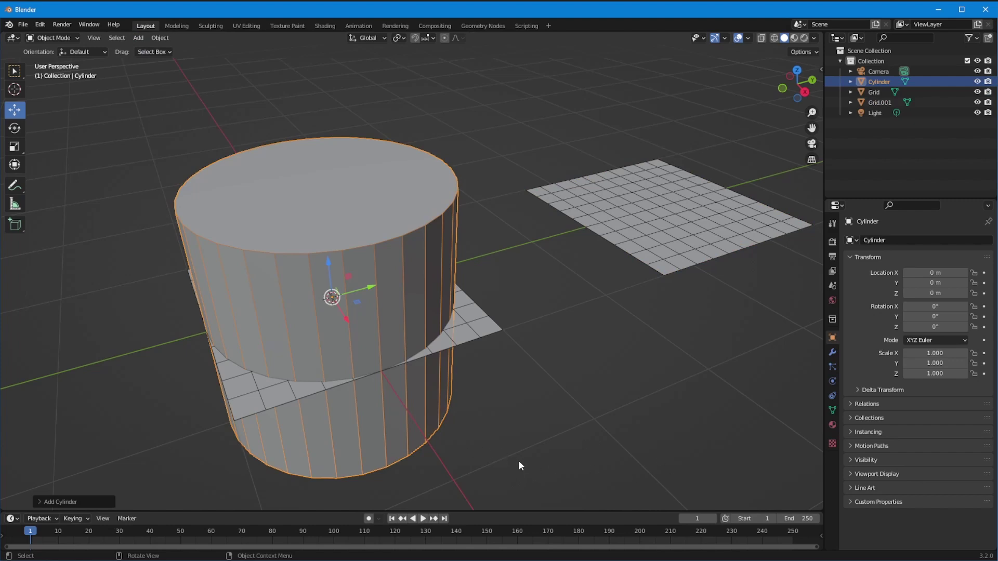
key("s")
left_click(474, 385)
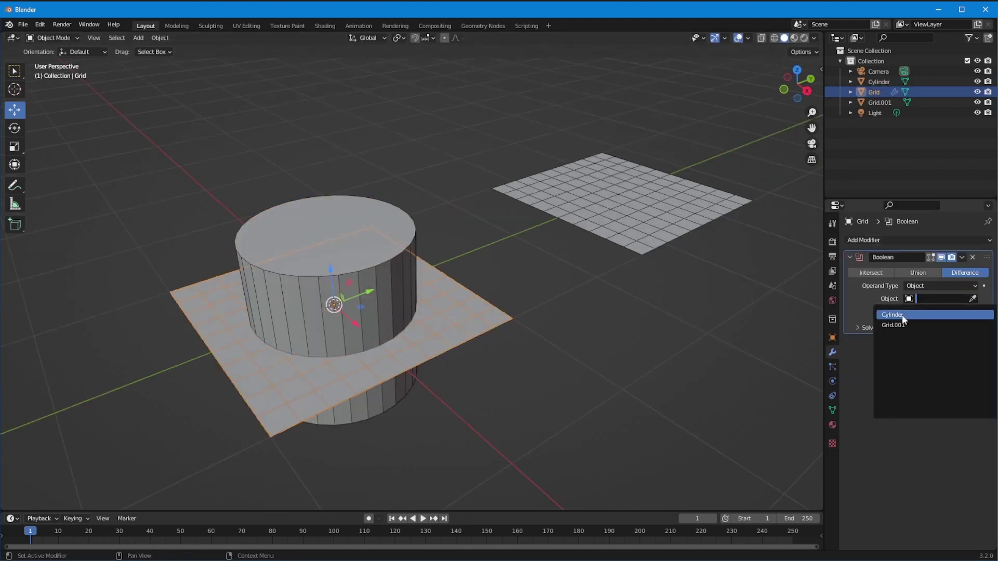
Set the cylinder as the object of the first grid's Boolean Difference modifier and apply the modifier
left_click(902, 314)
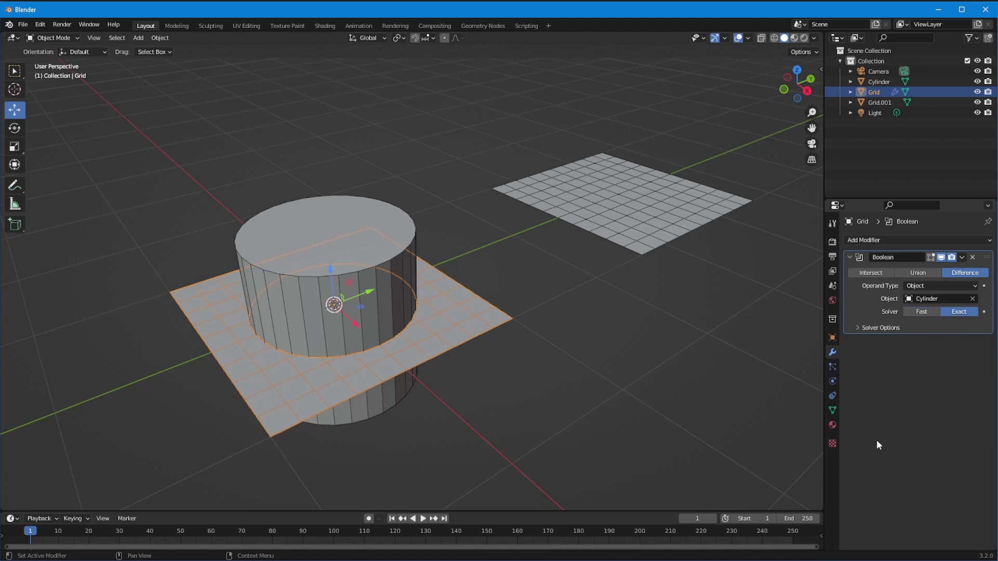
middle_click_drag(423, 362, 526, 344)
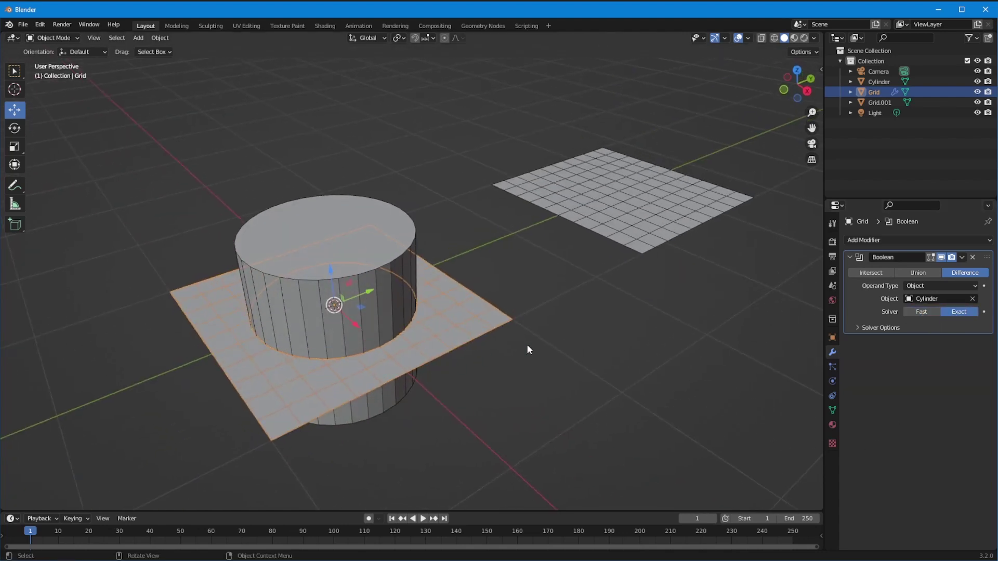
left_click(962, 257)
left_click(954, 268)
Delete the cylinder and select the first grid with its circular hole
left_click(355, 235)
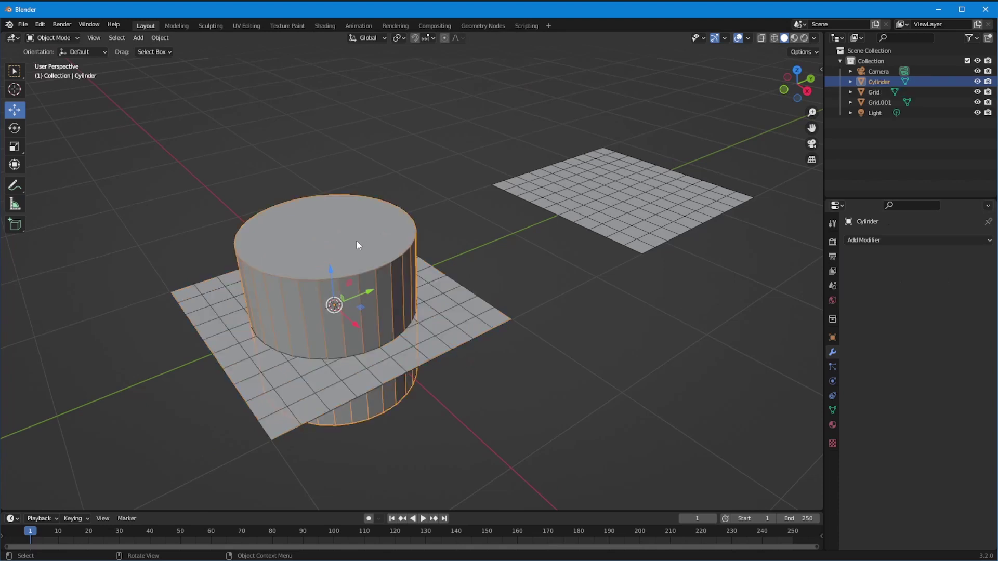
key("Delete")
left_click(301, 369)
scroll(313, 309, "up", 5)
middle_click_drag(313, 309, 376, 290)
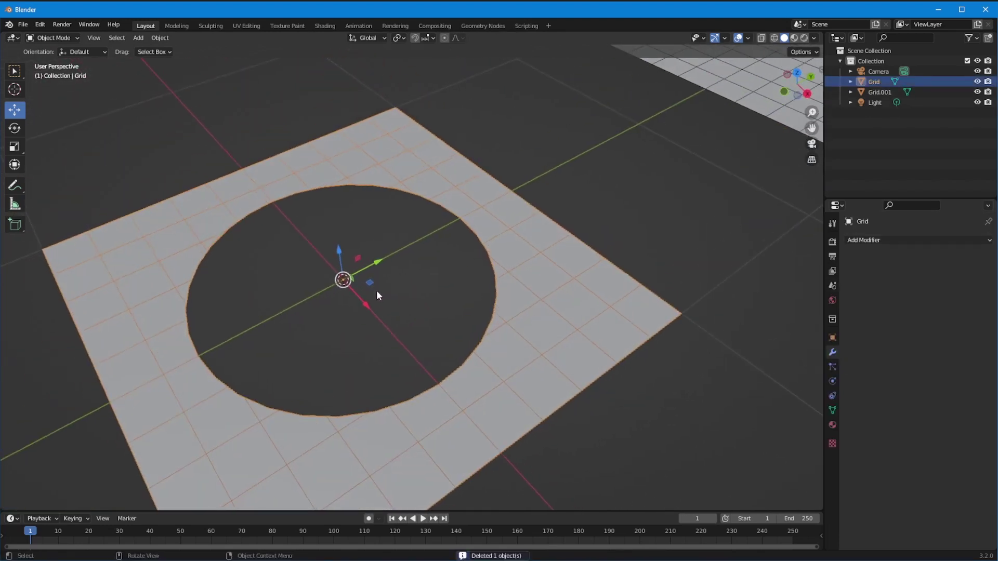
middle_click_drag(339, 395, 310, 282)
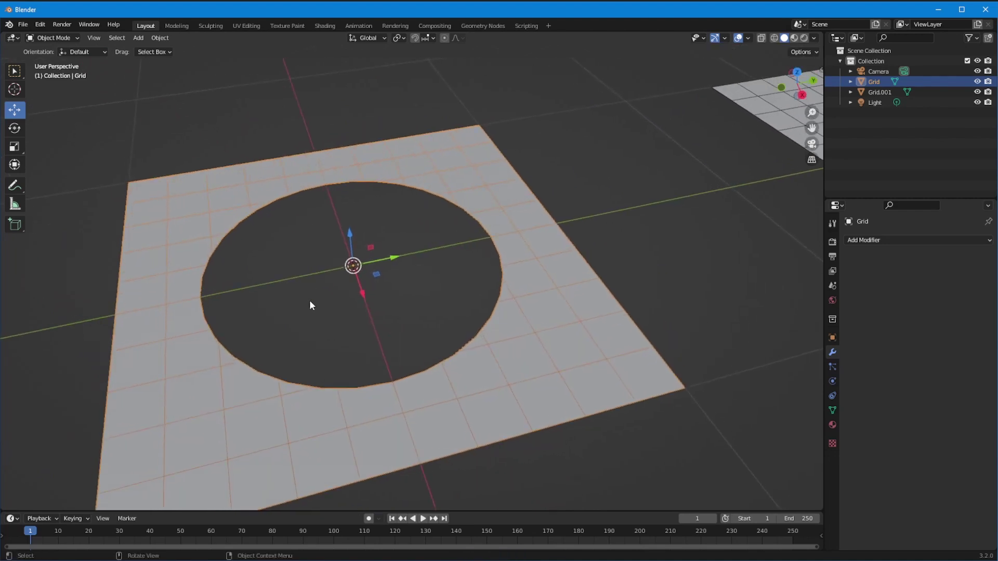
Enter Edit Mode on the cut grid and pick edges along the hole's rim to examine its topology
left_click(60, 37)
left_click(62, 57)
left_click(270, 208)
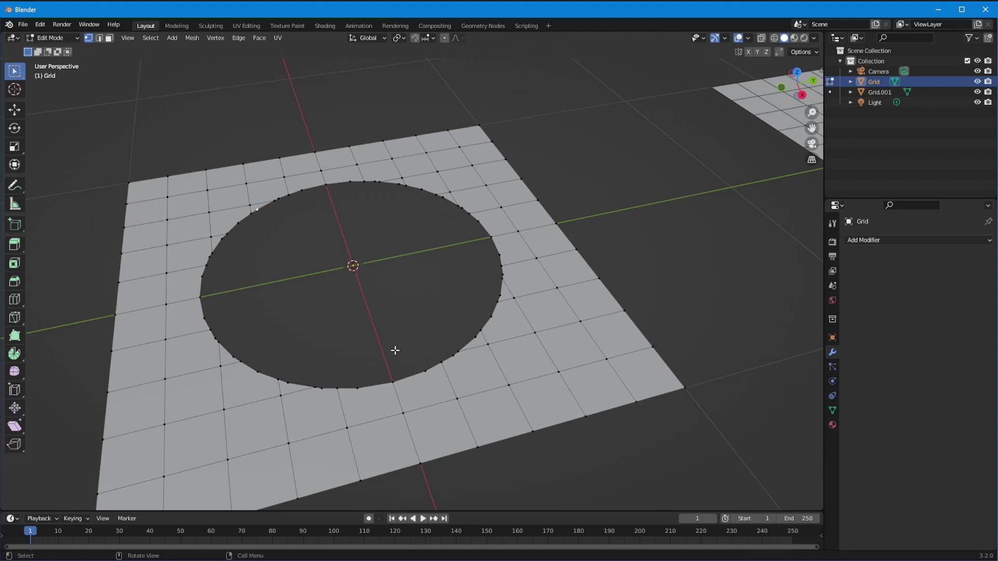
left_click(100, 39)
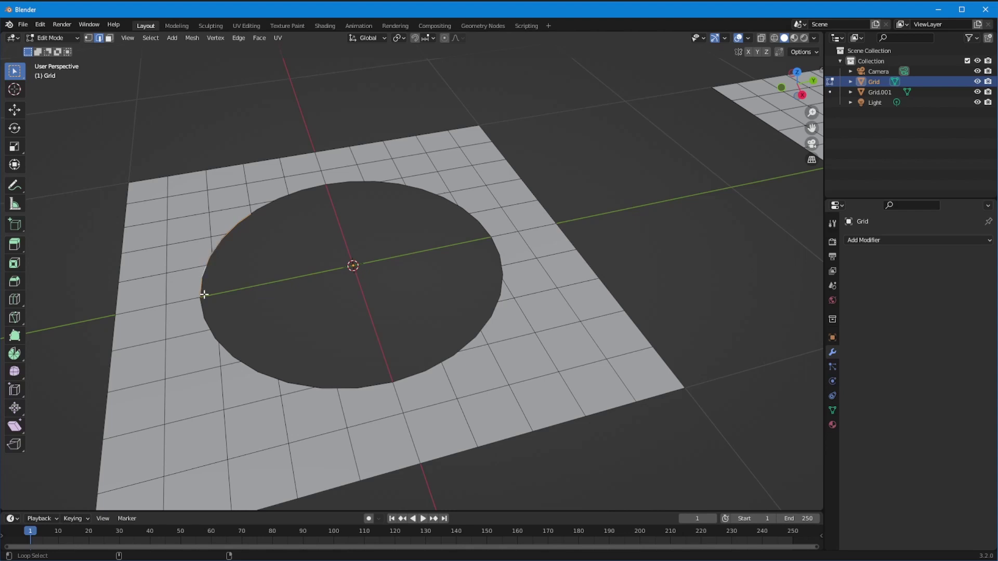
left_click(206, 314, "shift")
left_click(218, 341, "shift")
left_click(245, 365, "shift")
left_click(303, 385, "shift")
left_click(359, 389, "shift")
Leave the cut grid and open the duplicate, uncut grid in Edit Mode
middle_click_drag(402, 410, 334, 339)
left_click(36, 38)
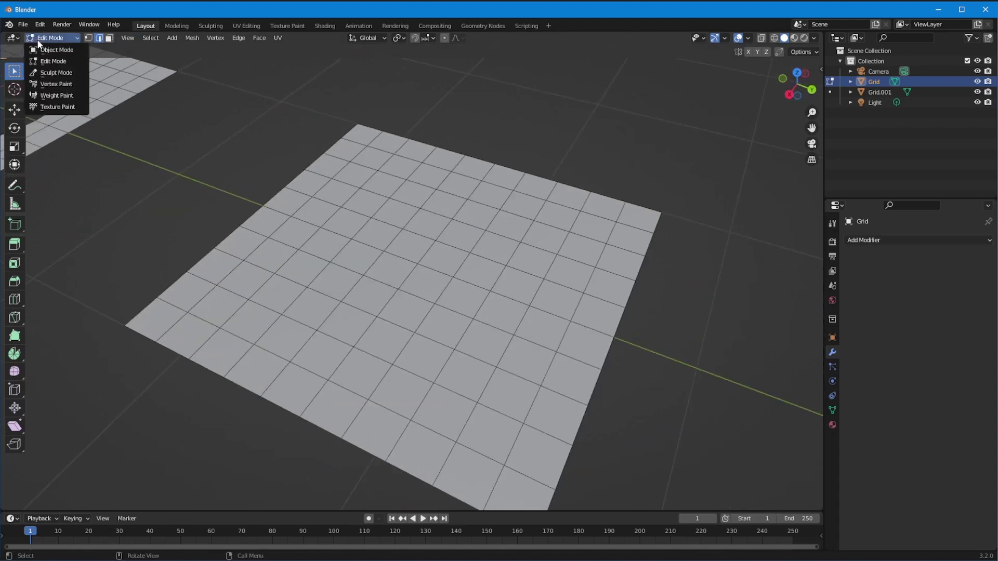
left_click(38, 43)
middle_click_drag(409, 362, 372, 322)
left_click(46, 39)
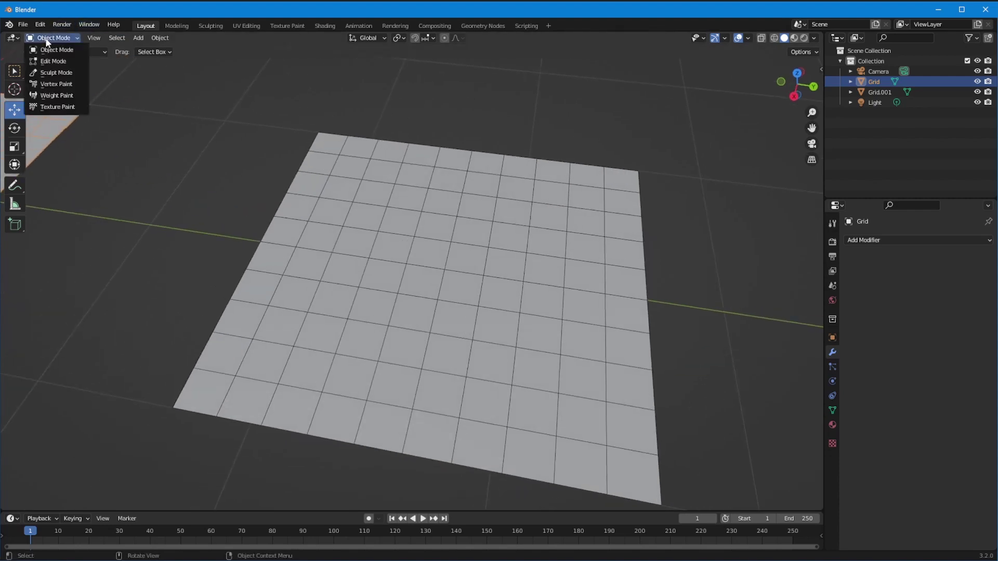
left_click(53, 61)
middle_click_drag(263, 243, 212, 122)
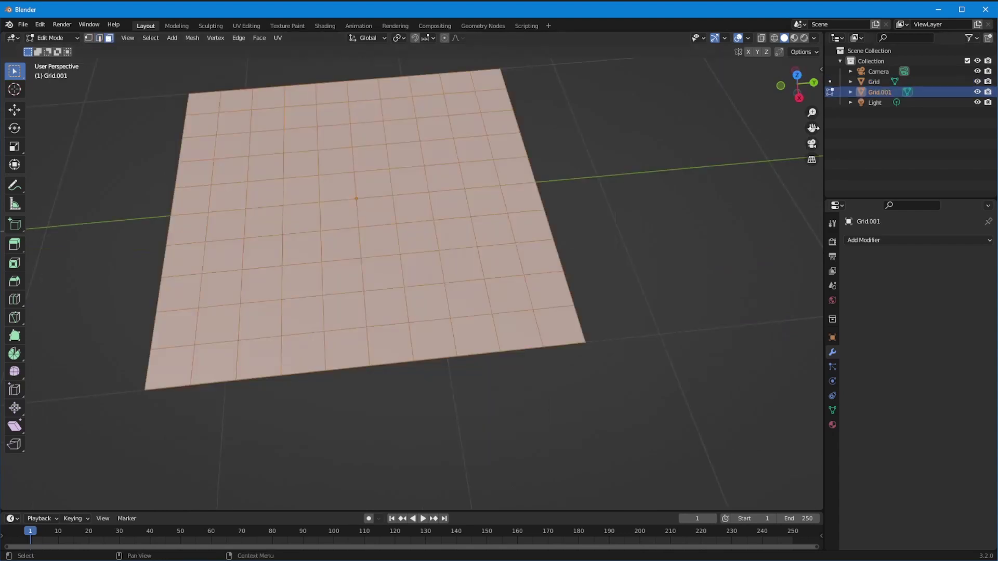
middle_click_drag(561, 260, 410, 268)
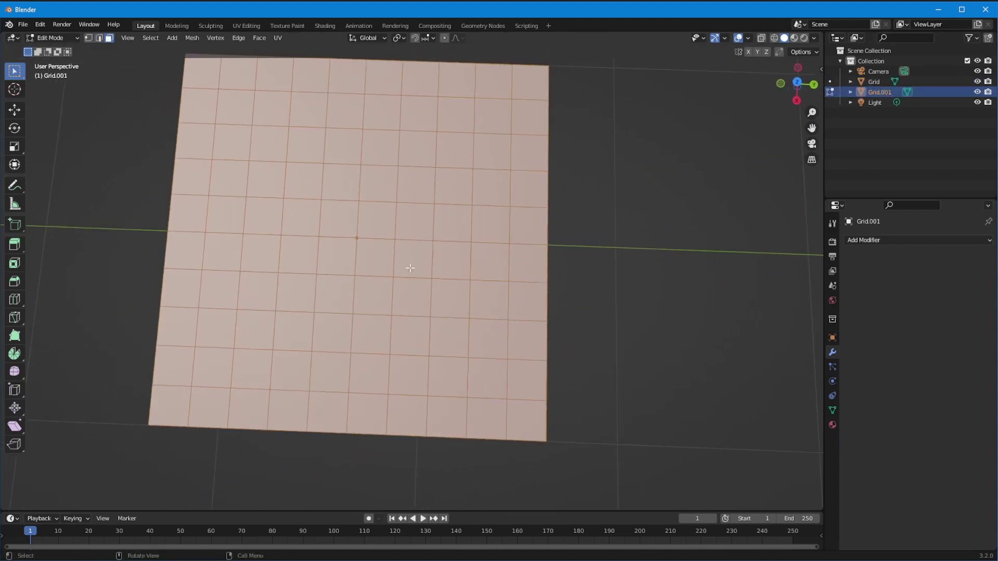
Select the central 6 by 6 block of faces on the duplicate grid
left_click(438, 229)
left_click(452, 185, "ctrl")
left_click(452, 149, "ctrl")
left_click(415, 149, "ctrl")
left_click(379, 148, "ctrl")
left_click(266, 147, "ctrl")
left_click(256, 327, "ctrl")
left_click(448, 337, "ctrl")
left_click(452, 258, "ctrl")
left_click(414, 258, "ctrl")
left_click(420, 182, "ctrl")
left_click(303, 181, "ctrl")
left_click(299, 298, "ctrl")
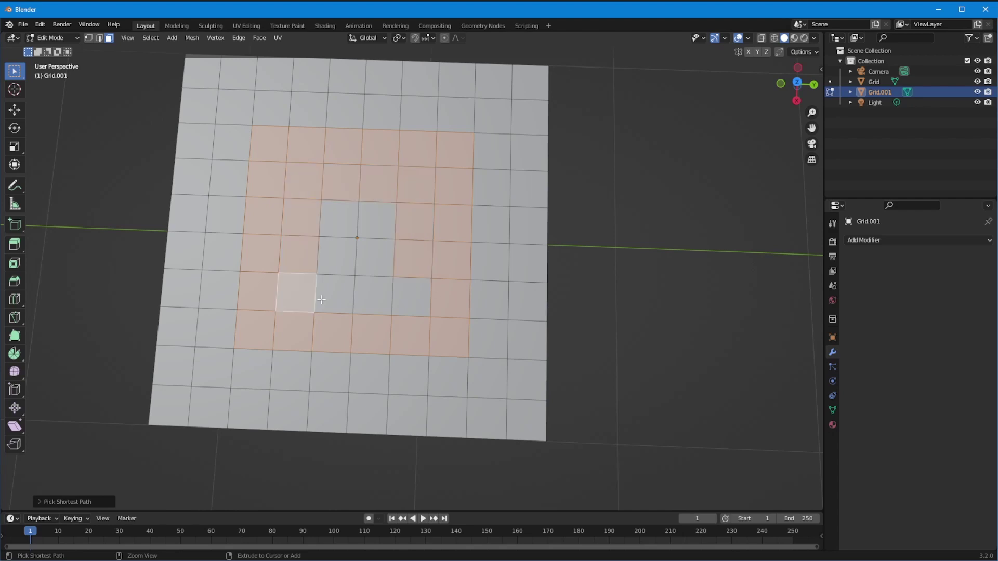
left_click(407, 303, "ctrl")
left_click(377, 219, "ctrl")
left_click(337, 219, "ctrl")
left_click(336, 257, "ctrl")
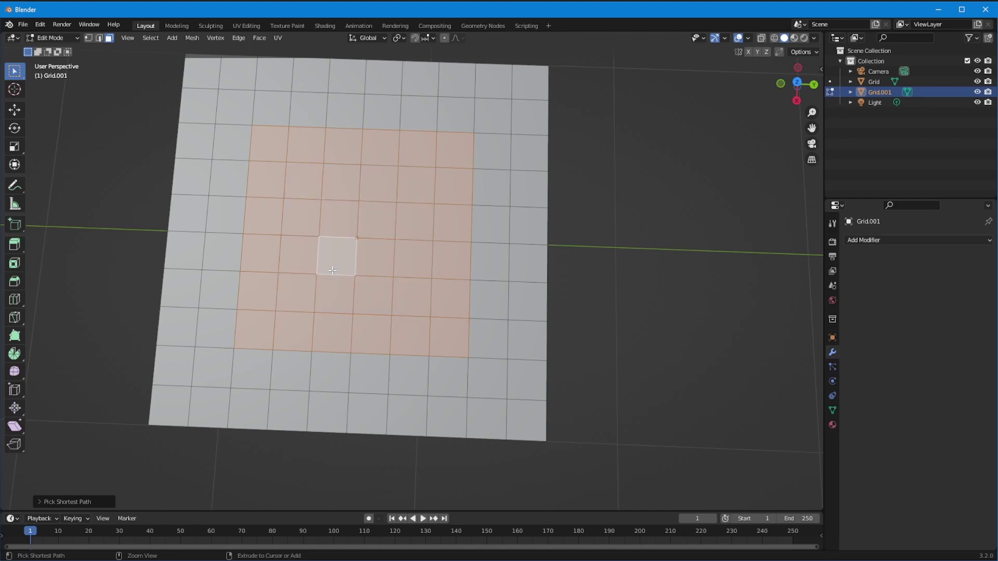
Reshape the selected face block into a circle with the LoopTools Circle operation
right_click(127, 107)
mouse_move(124, 120)
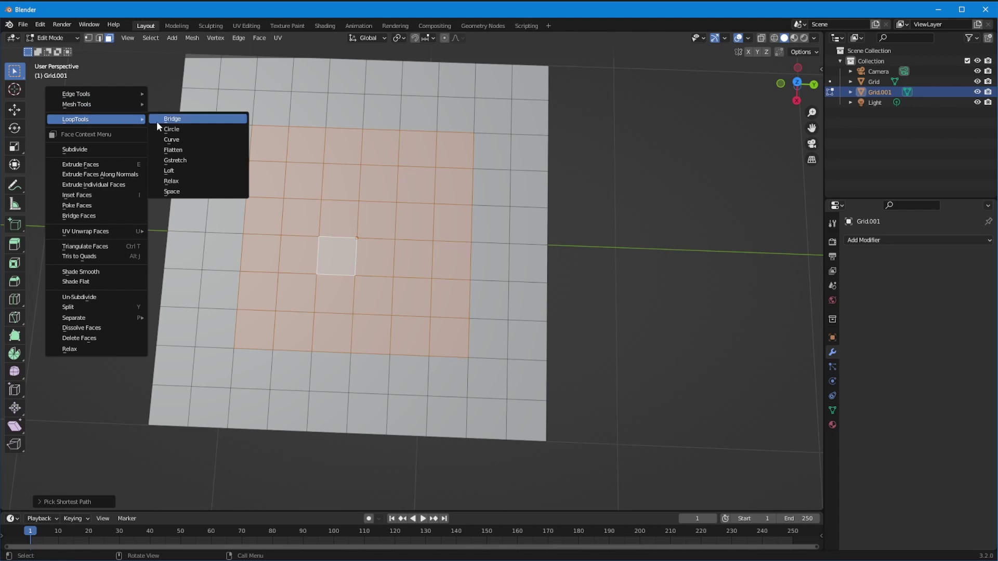
left_click(179, 129)
middle_click_drag(333, 312, 332, 252)
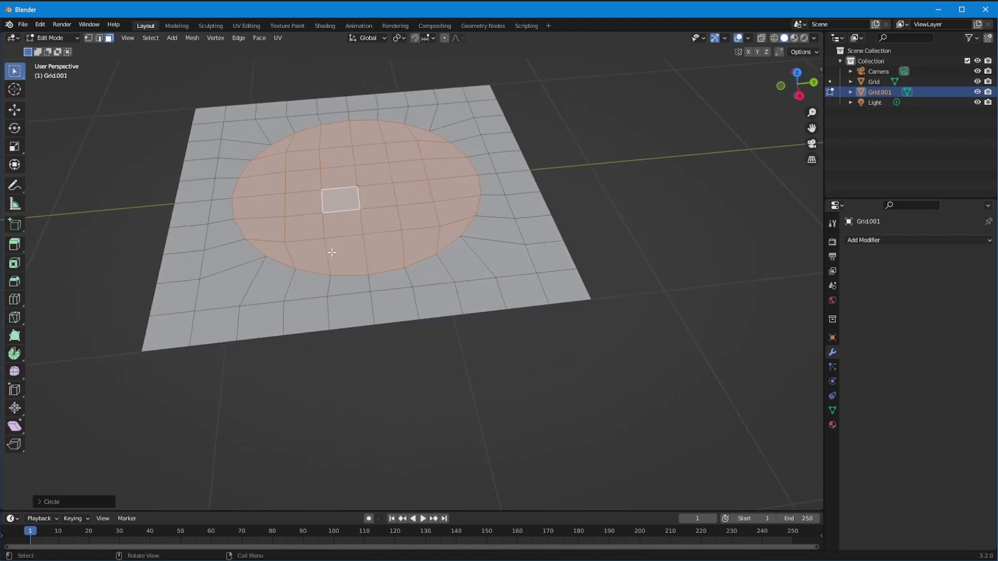
middle_click_drag(337, 314, 303, 224)
Select the 4 by 4 block of faces inside the circle and round it with LoopTools Circle
left_click(309, 175)
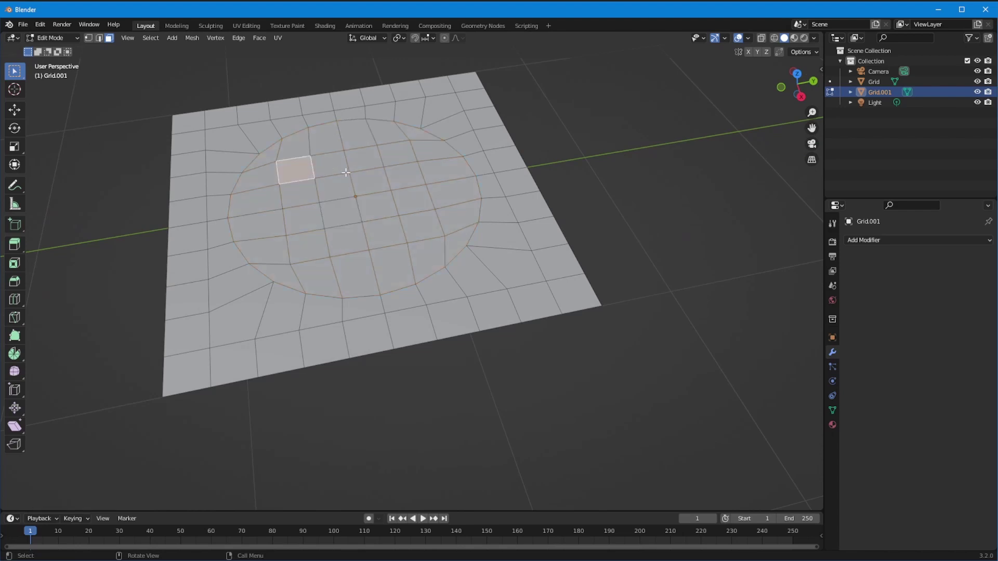
left_click(398, 153, "shift")
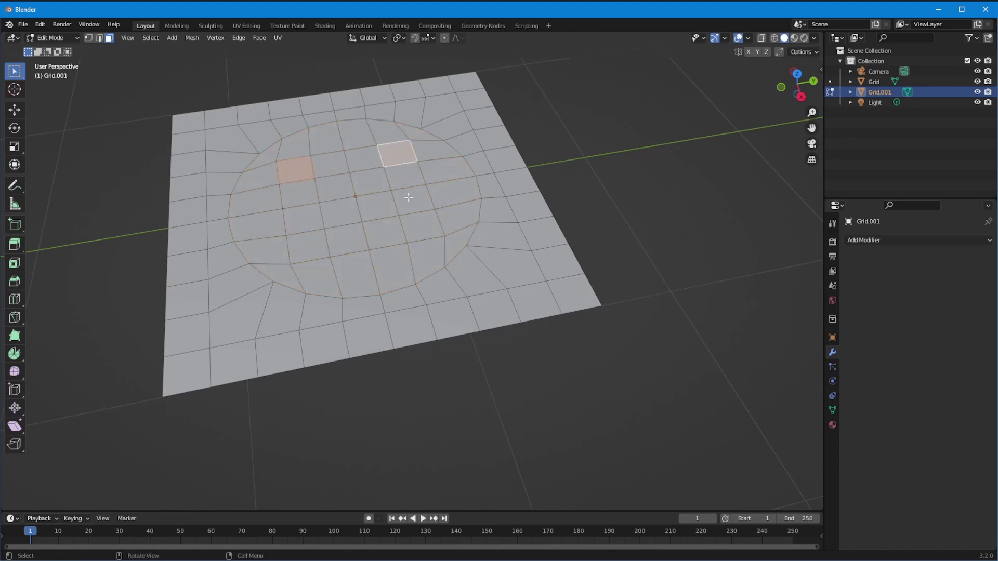
left_click(296, 174, "shift")
left_click(396, 153, "ctrl")
left_click(419, 227, "ctrl")
left_click(308, 247, "ctrl")
left_click(299, 193, "ctrl")
left_click(370, 182, "ctrl")
left_click(341, 212, "ctrl+shift")
right_click(101, 152)
mouse_move(101, 152)
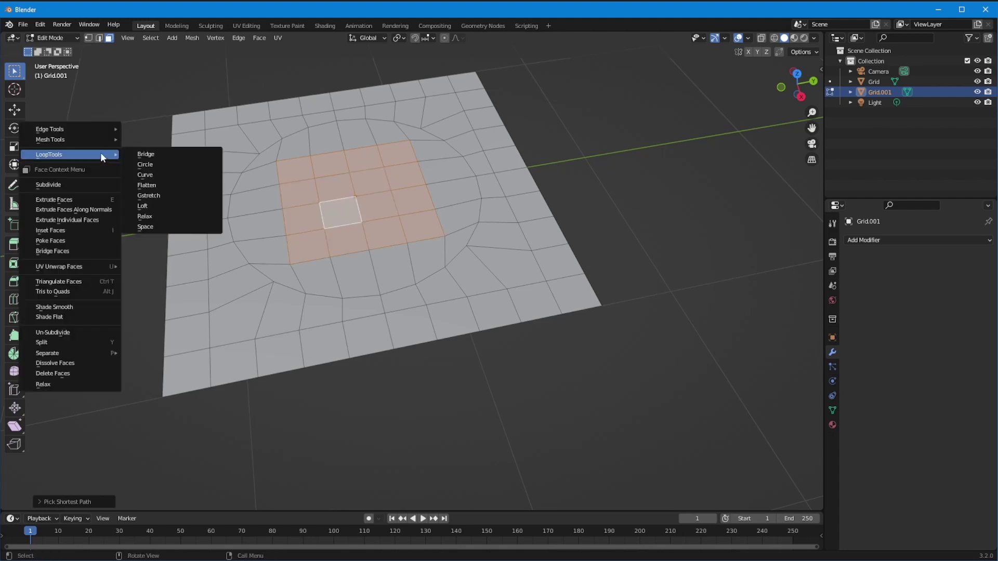
left_click(144, 164)
Select the four centre faces and round them with LoopTools Circle to form the innermost circle
left_click(330, 184)
left_click(368, 181, "ctrl")
left_click(378, 207, "ctrl")
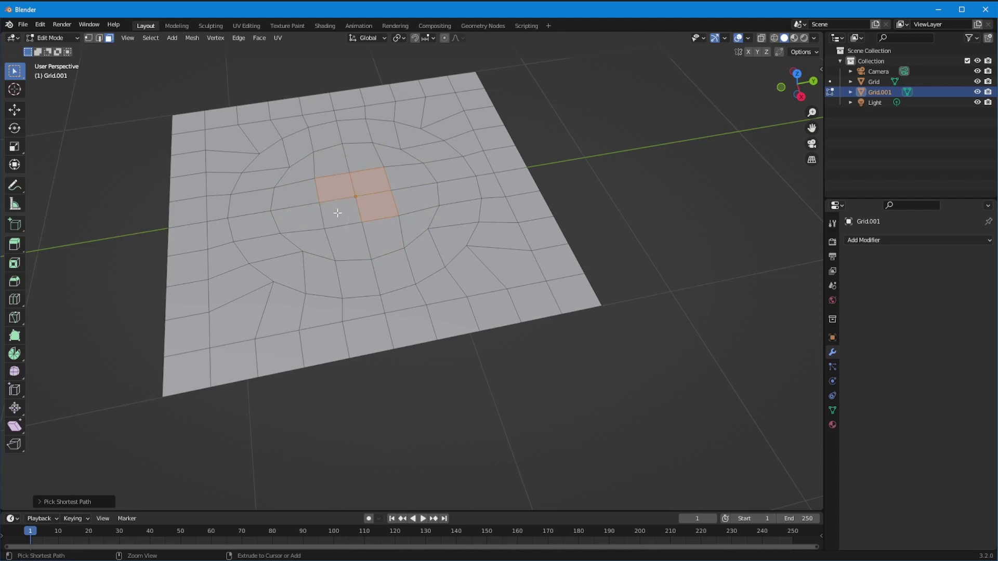
left_click(338, 213, "ctrl")
right_click(97, 134)
mouse_move(97, 134)
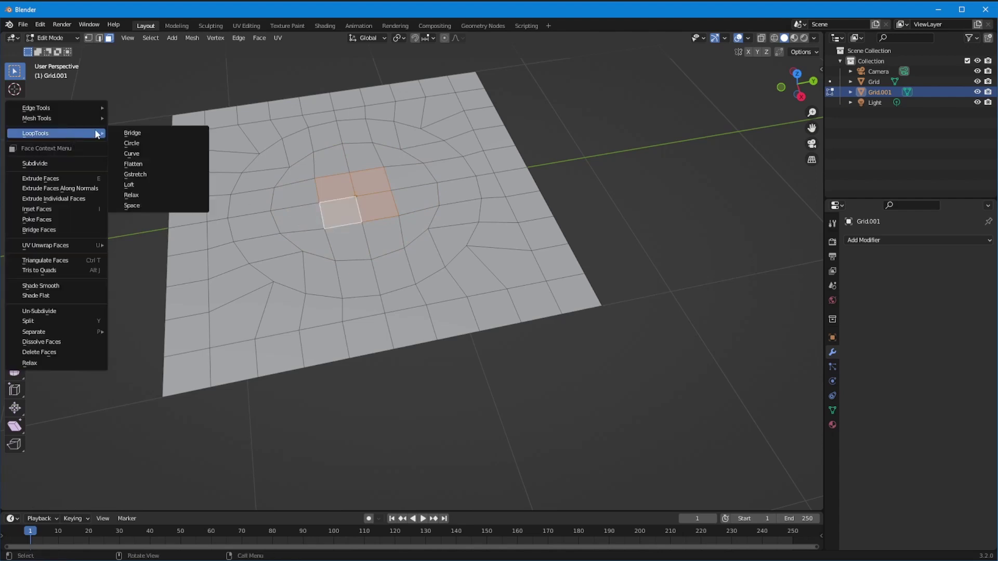
left_click(131, 143)
middle_click_drag(291, 267, 305, 252)
scroll(347, 292, "up", 3)
middle_click_drag(347, 291, 316, 288)
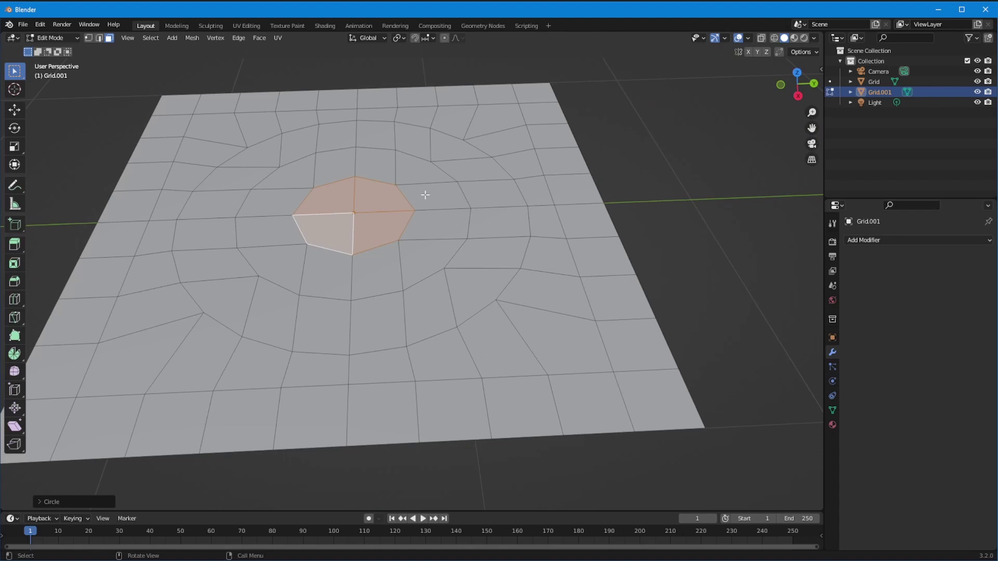
Select the complete ring of faces between the outer and middle circles
left_click(381, 126)
left_click(412, 140, "shift")
left_click(448, 151, "shift")
left_click(477, 169, "shift")
left_click(494, 193, "shift")
left_click(493, 224, "shift")
left_click(486, 255, "shift")
left_click(469, 287, "shift")
left_click(429, 310, "shift")
left_click(395, 317, "shift")
left_click(337, 327, "shift")
left_click(251, 299, "shift")
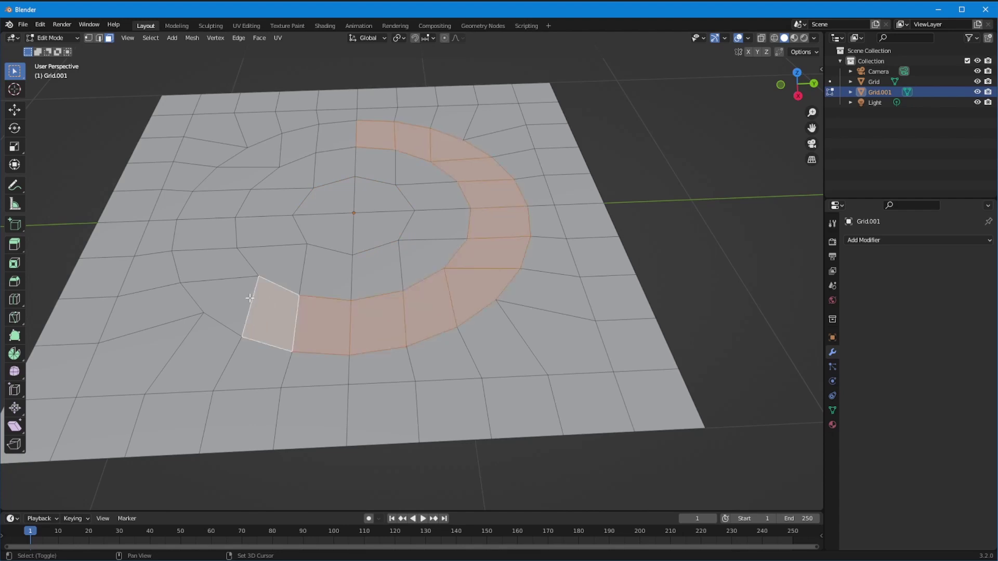
left_click(236, 296, "shift")
left_click(216, 266, "shift")
left_click(208, 238, "shift")
left_click(213, 211, "shift")
left_click(231, 182, "shift")
left_click(274, 157, "shift")
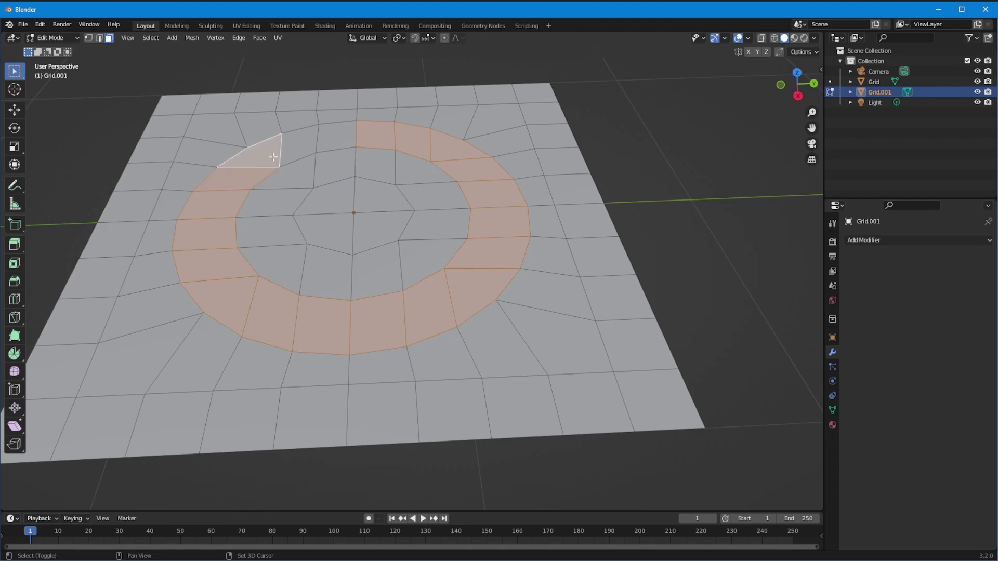
left_click(298, 147, "shift")
left_click(337, 136, "shift")
left_click(337, 136, "shift")
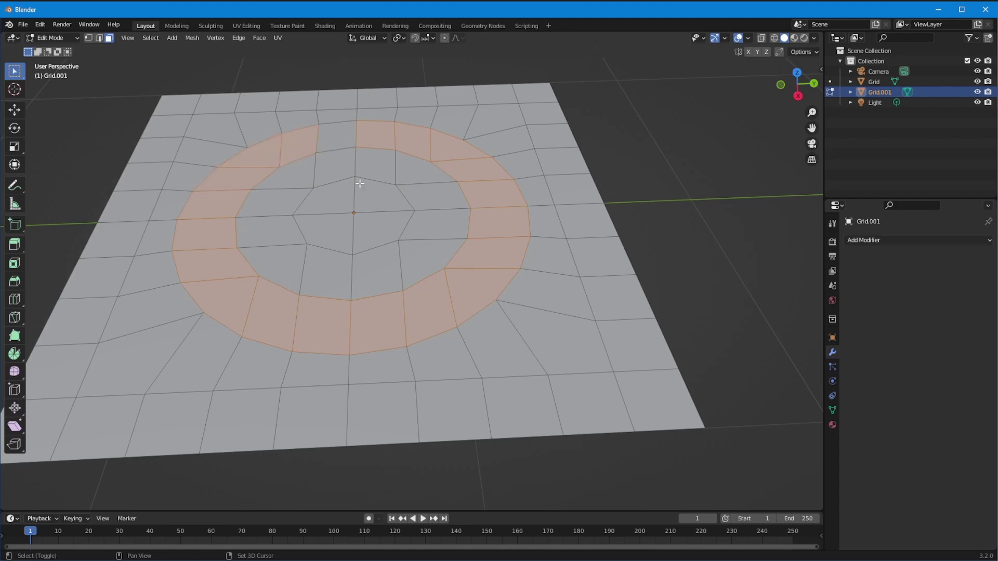
left_click(319, 150, "shift")
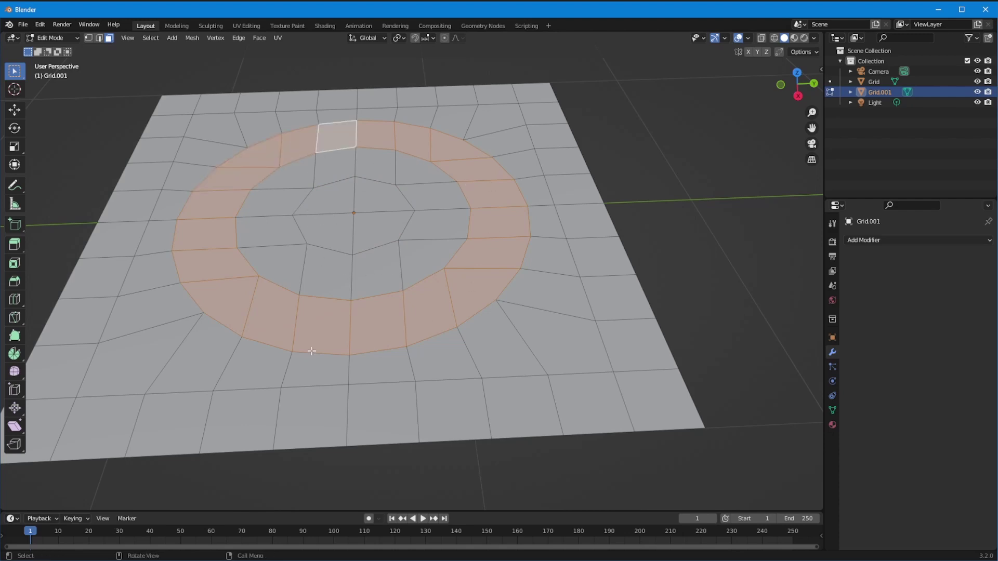
Extrude the selected ring of faces downward to form a circular groove
mouse_move(327, 301)
middle_mouse_down()
mouse_move(307, 287)
mouse_move(329, 298)
middle_mouse_up()
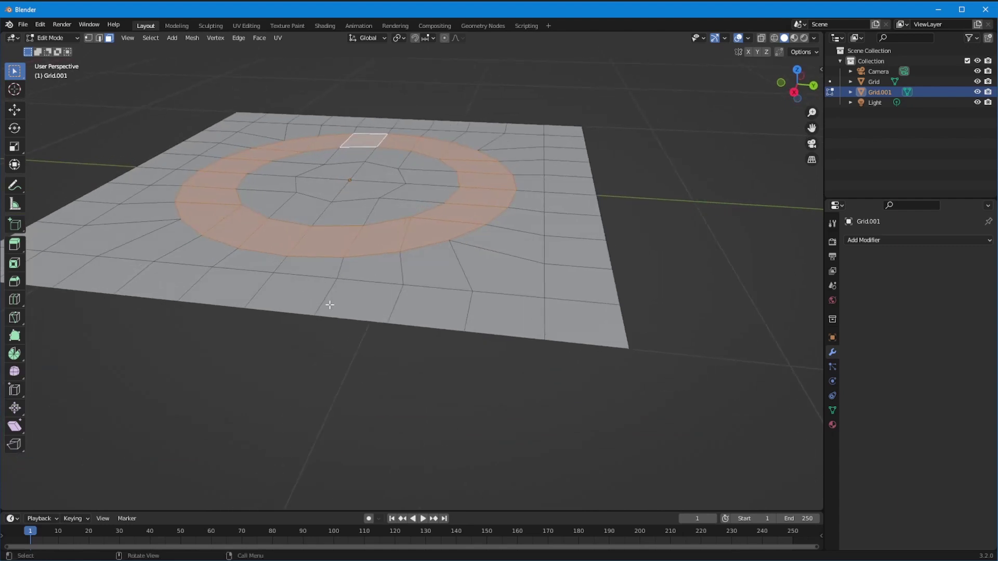
key("e")
left_click(321, 332)
middle_click_drag(321, 332, 325, 281)
Select the four centre faces and extrude them upward into a raised boss
left_click(385, 247)
left_click(388, 304, "ctrl")
left_click(338, 306, "ctrl")
left_click(327, 257, "ctrl")
key("e")
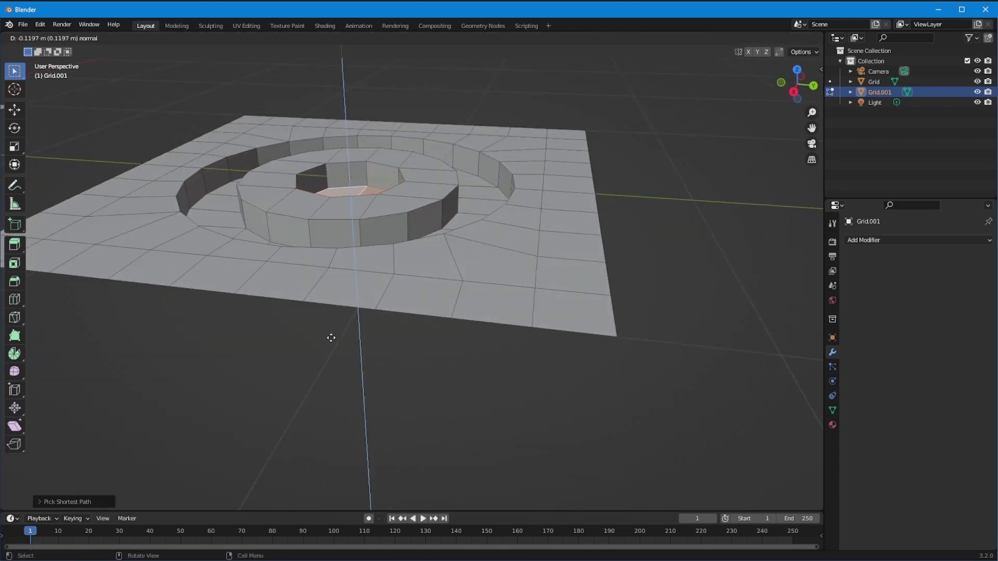
left_click(339, 285)
Inset the top faces of the centre boss and extrude them downward to form a recess
middle_click_drag(339, 286, 369, 306)
key("i")
left_click(350, 299)
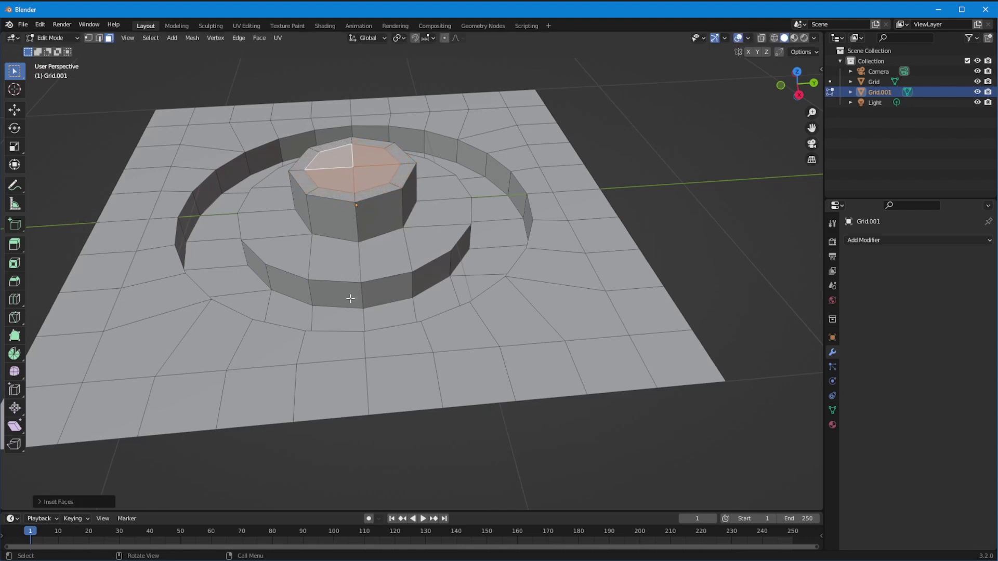
key("e")
left_click(351, 309)
middle_click_drag(351, 310, 335, 276)
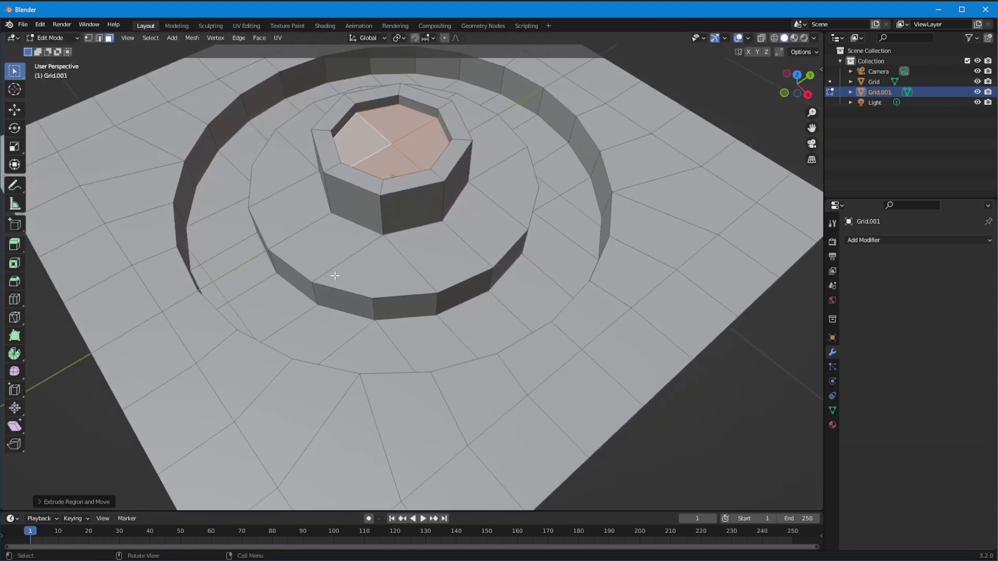
middle_click_drag(220, 381, 233, 374)
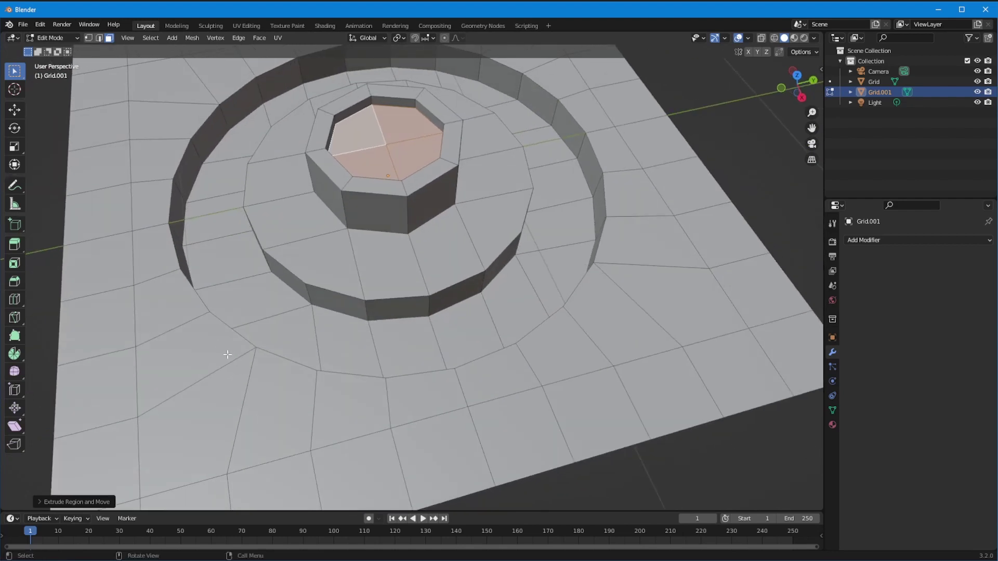
Add a Subdivision Surface modifier to the grid and switch off its edit-mode, viewport and render display
middle_click_drag(259, 390, 306, 384)
left_click(871, 239)
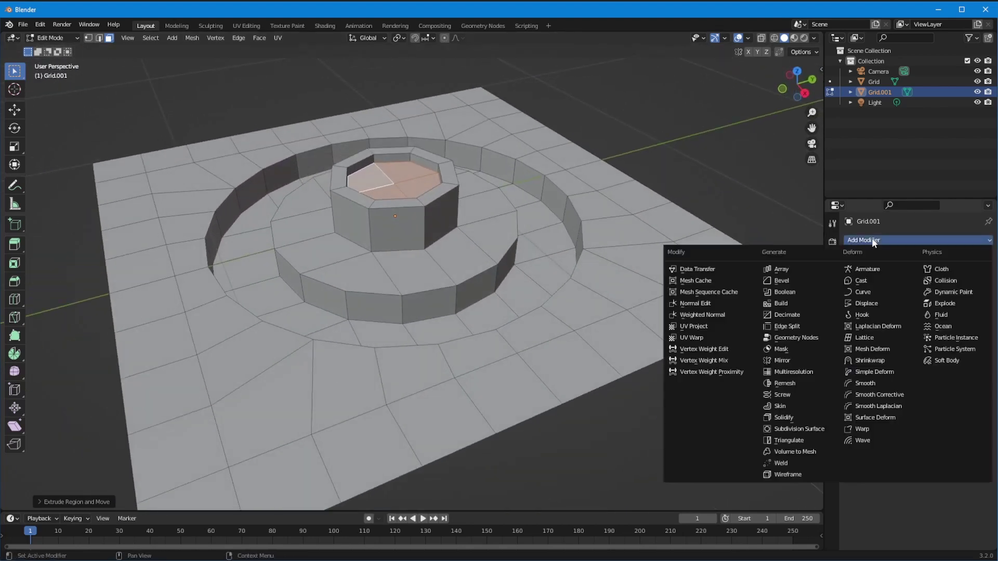
left_click(792, 429)
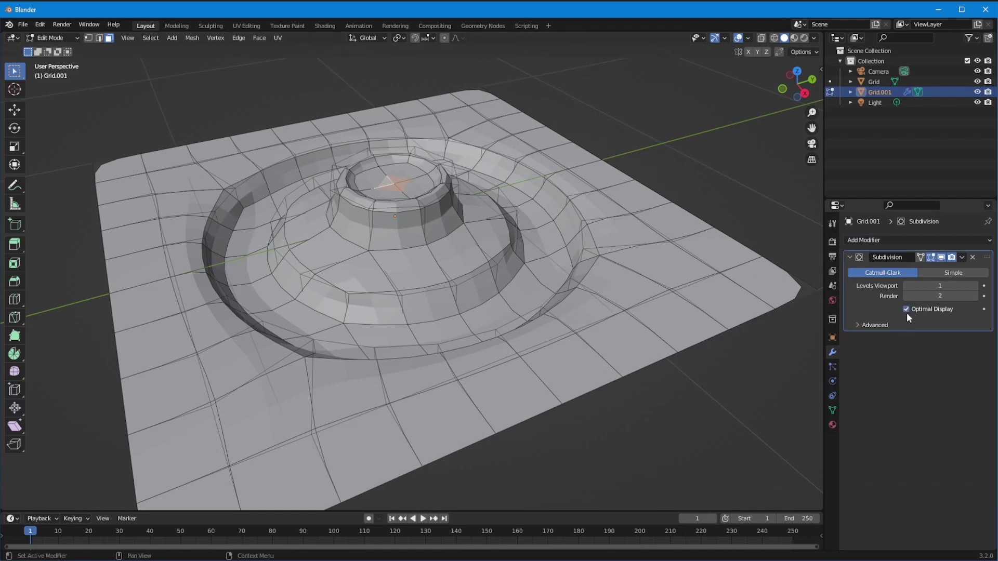
left_click(930, 258)
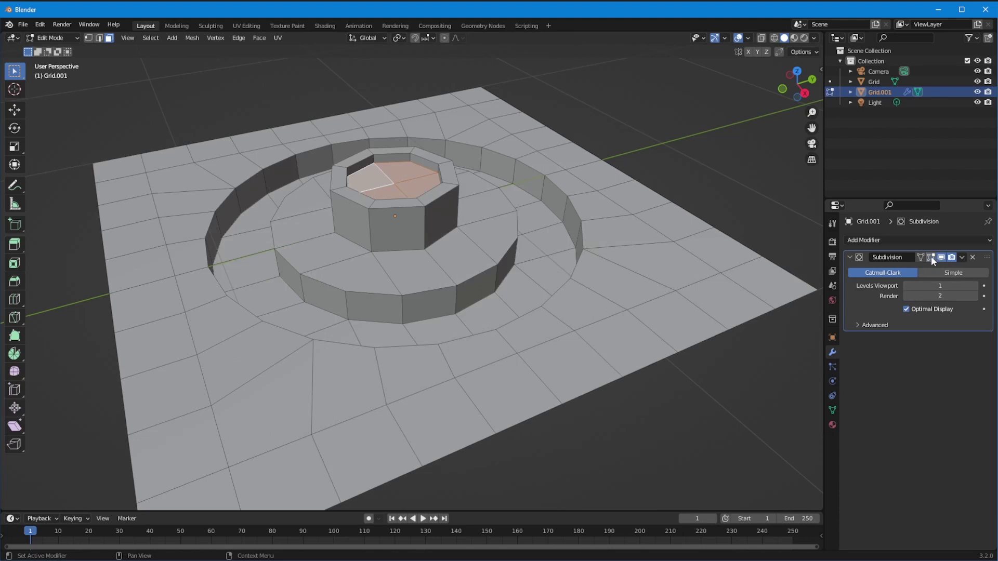
left_click(931, 258)
left_click(951, 258)
left_click(941, 257)
Bevel the edge loop along the groove's outer top rim about 0.013 m wide with two segments
middle_click_drag(426, 390, 240, 146)
key("2")
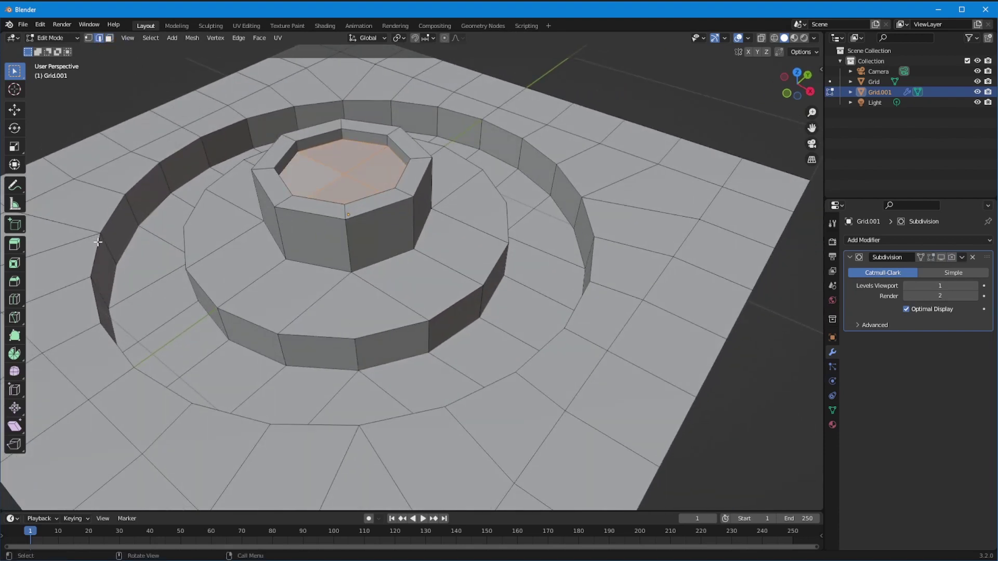
middle_click_drag(98, 242, 187, 178)
key("alt+a")
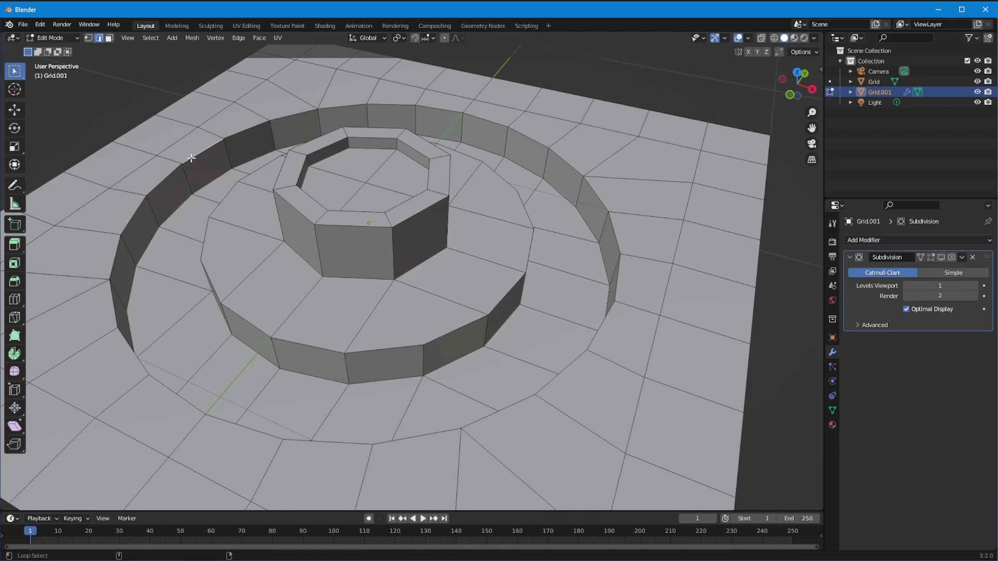
left_click(189, 166, "alt")
left_click(344, 109, "alt+shift")
left_click(592, 191, "alt+shift")
left_click(394, 449, "alt+shift")
key("ctrl+b")
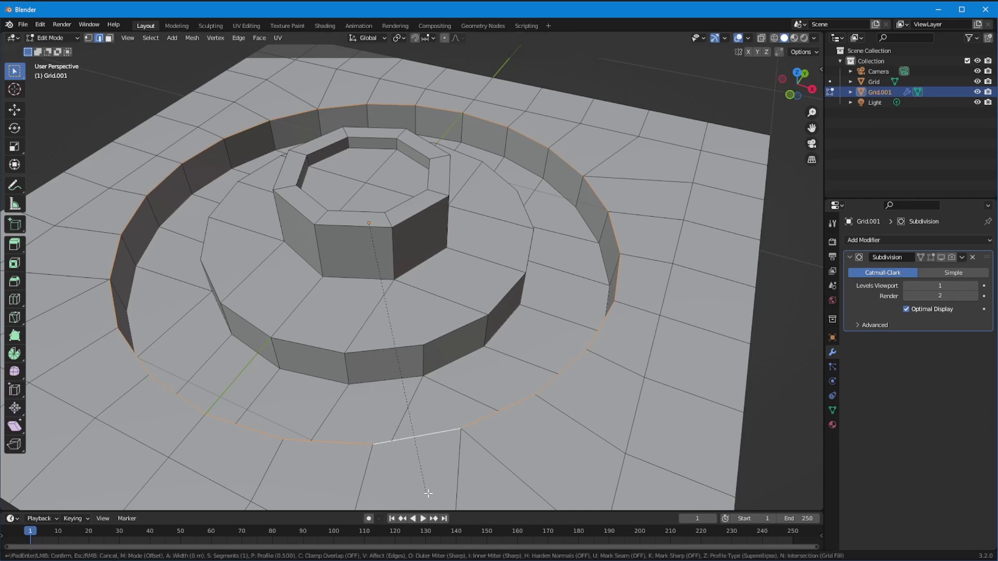
left_click(503, 482)
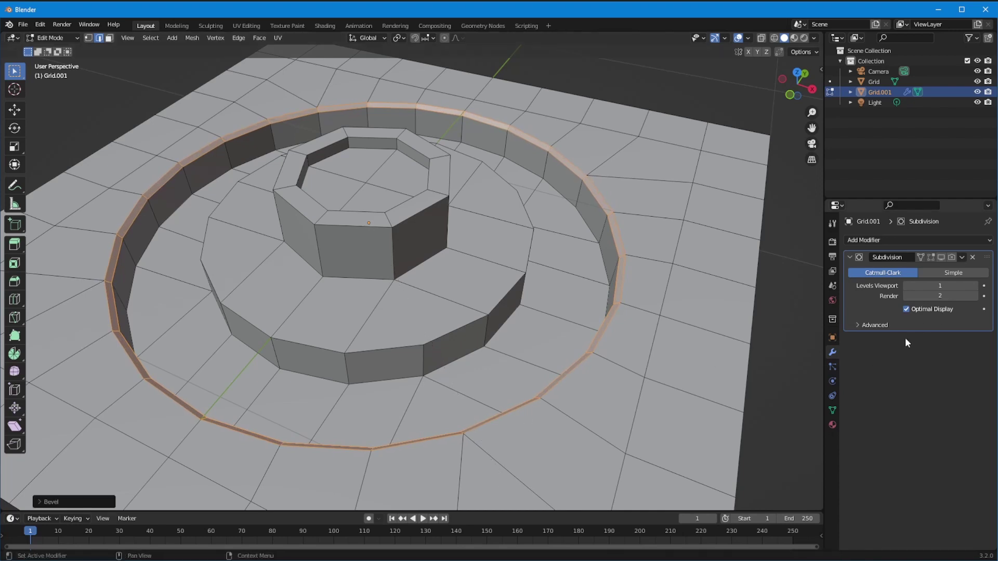
left_click(44, 502)
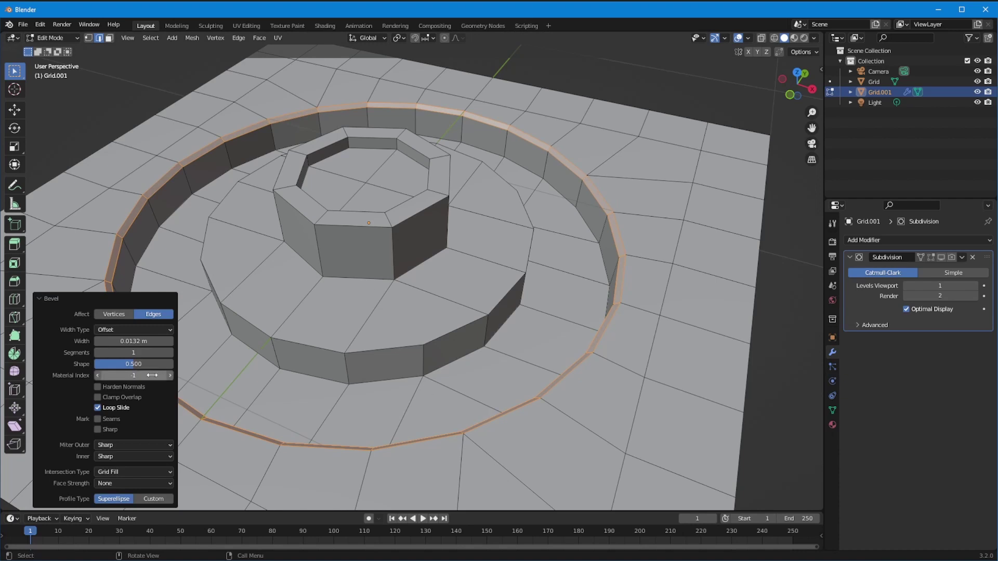
left_click(170, 353)
Select the top edge loop of the raised middle disc on the groove's inner side and bevel it narrowly
middle_click_drag(283, 301, 326, 305)
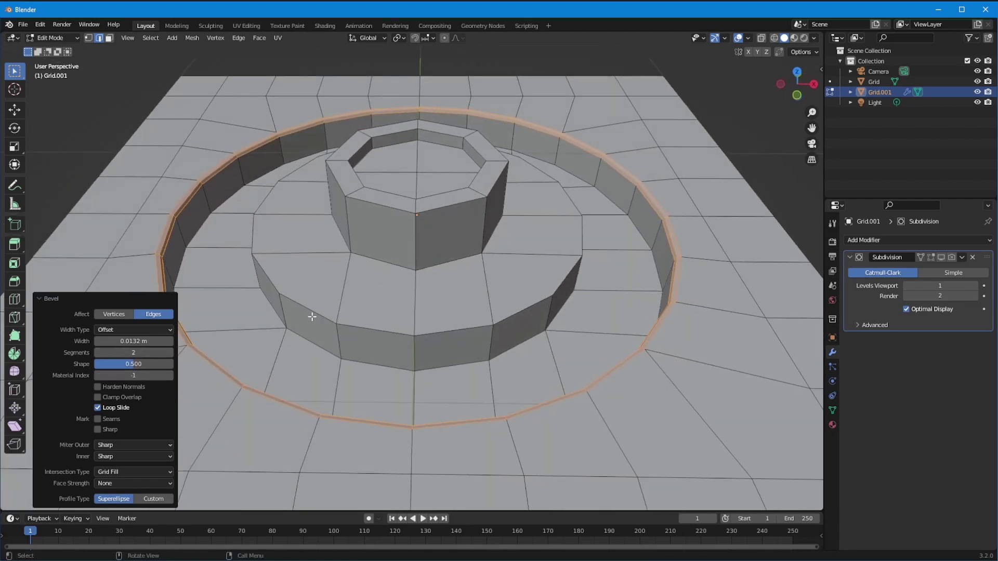
left_click(311, 314)
left_click(310, 313, "alt")
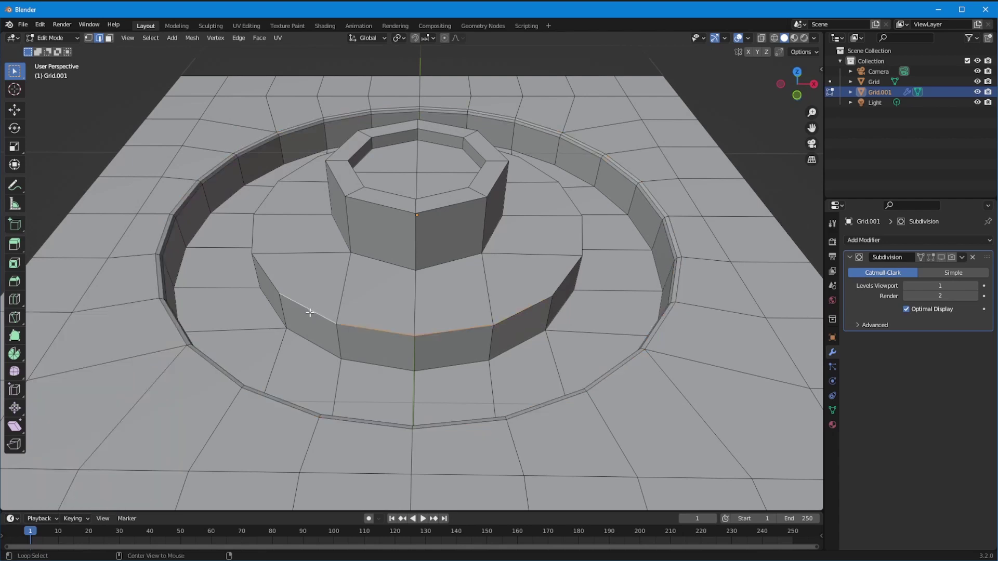
left_click(266, 274, "alt")
middle_click_drag(555, 278, 377, 254)
middle_click_drag(289, 284, 345, 273)
key("ctrl+b")
left_click(347, 313)
Bevel the bottom edge loop of the groove's inner wall about 0.011 m wide with two segments
left_click(300, 345)
left_click(292, 344, "alt")
middle_click_drag(293, 346, 348, 288)
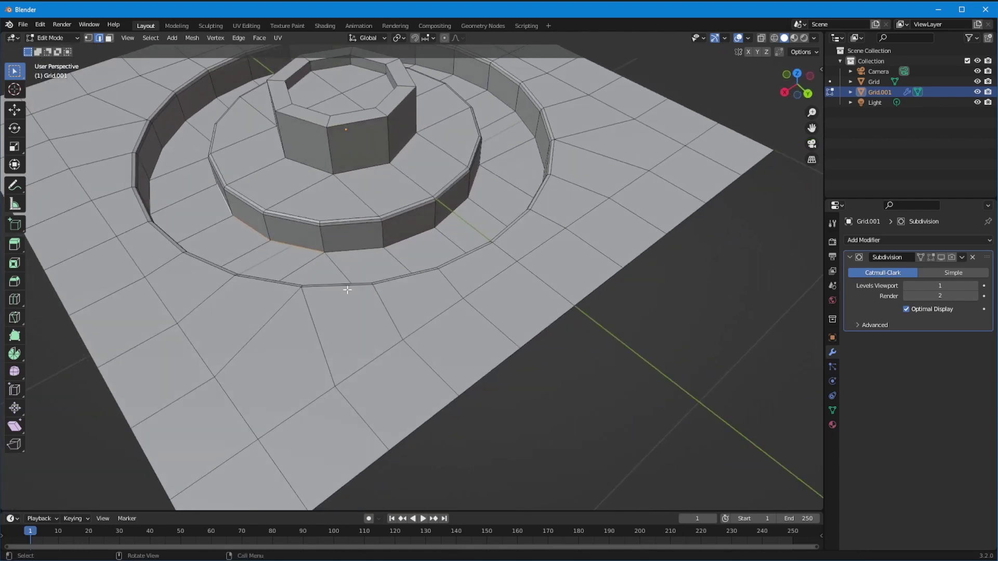
middle_click_drag(348, 252, 399, 337)
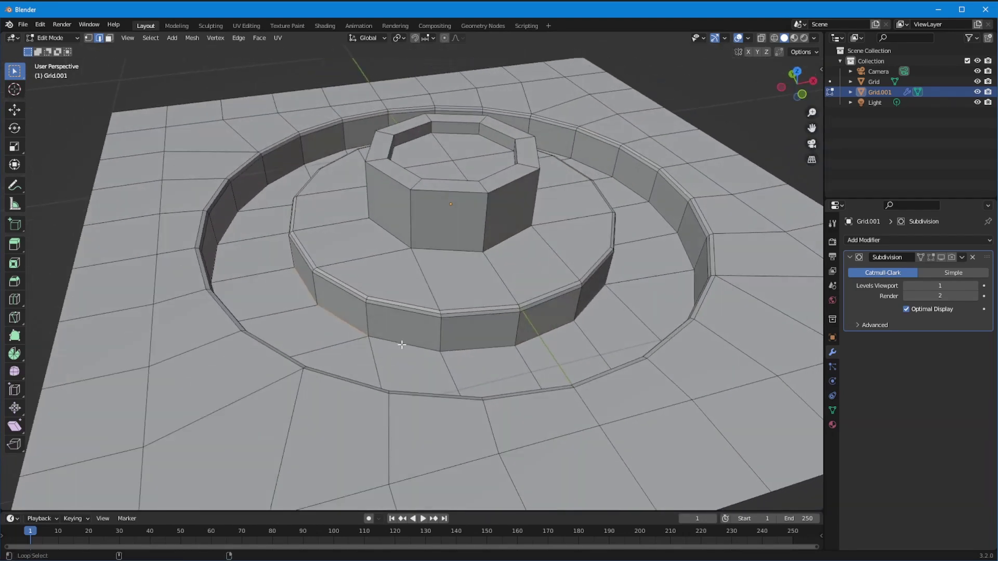
key("ctrl+b")
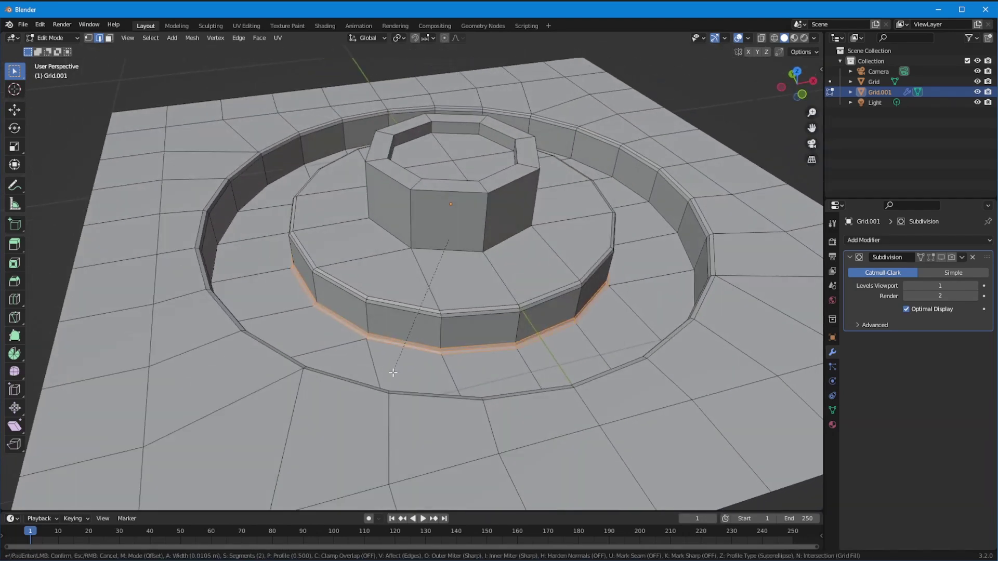
left_click(393, 376)
Bevel the bottom edge loop of the groove's outer wall about 0.011 m wide with two segments
middle_click_drag(358, 332, 246, 281)
middle_click_drag(194, 249, 317, 230)
scroll(262, 269, "up", 5)
scroll(272, 224, "up", 3)
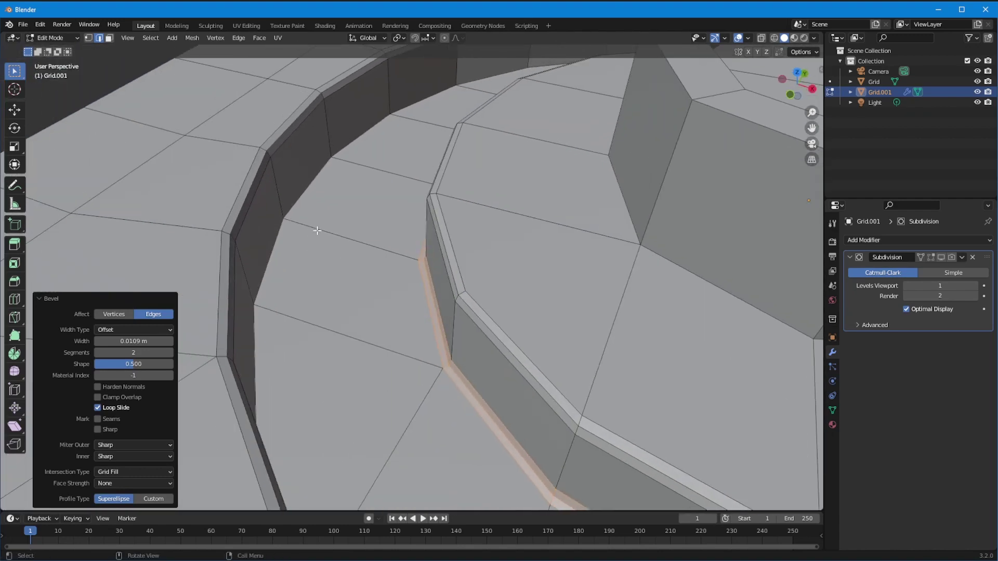
left_click(295, 203, "alt")
key("ctrl+b")
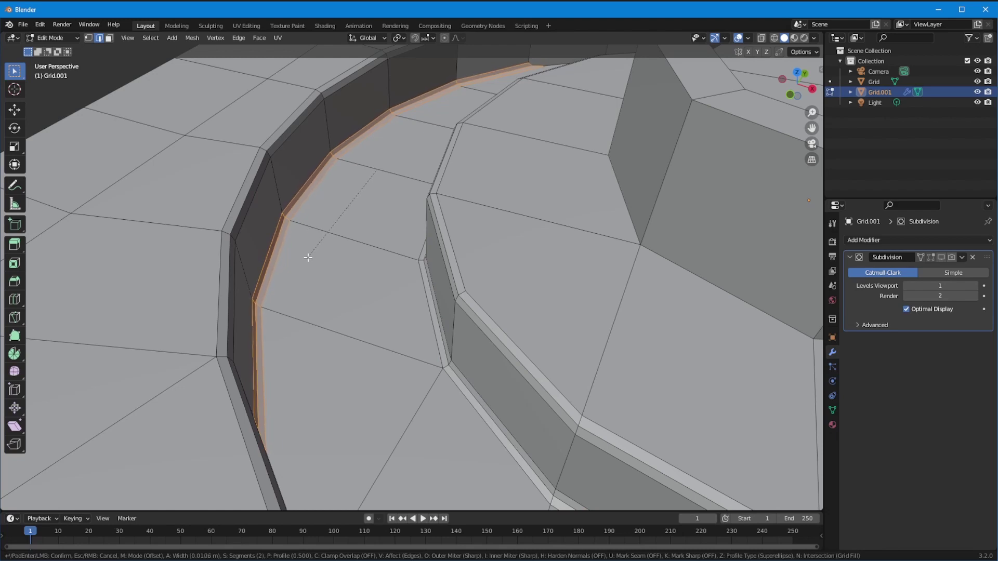
left_click(305, 263)
Bevel the edge loop around the base of the centre boss about 0.014 m wide with two segments
middle_click_drag(303, 271, 373, 279)
scroll(441, 261, "down", 8)
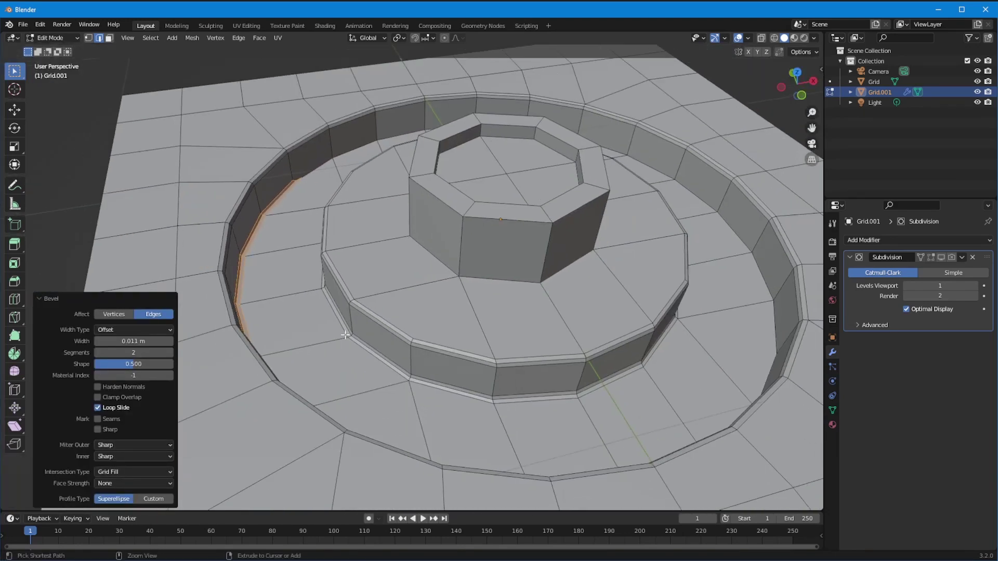
middle_click_drag(334, 309, 512, 187)
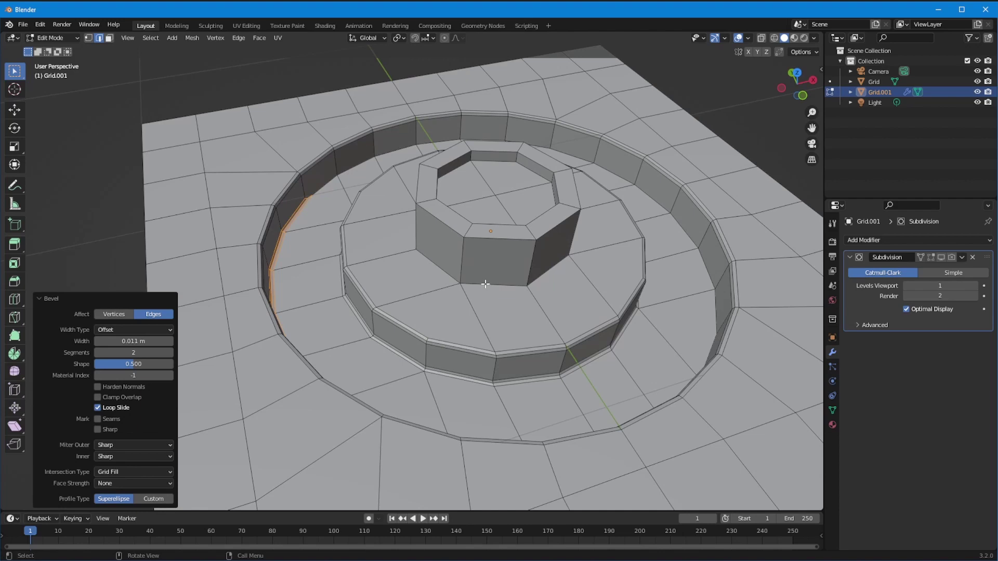
scroll(483, 282, "up", 5)
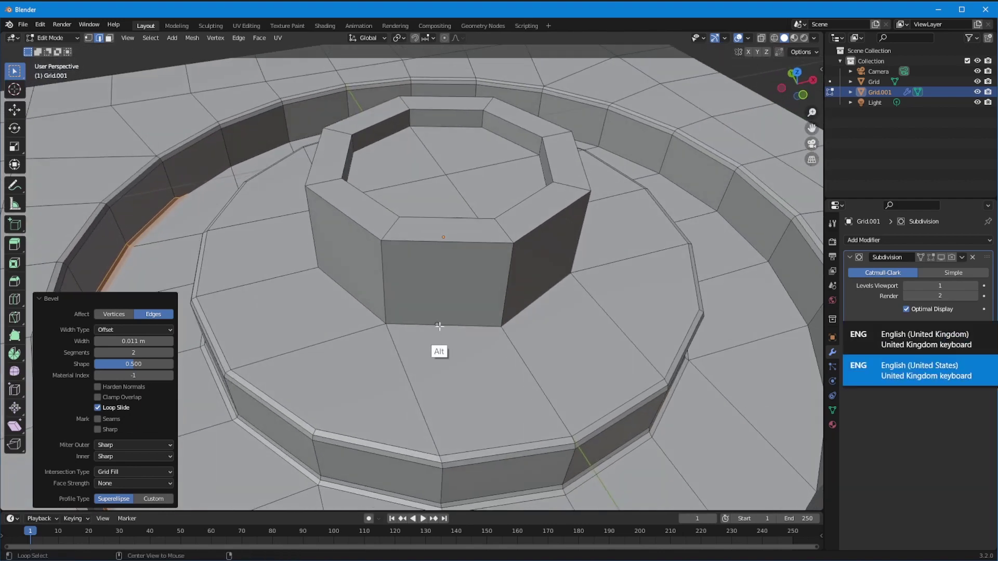
left_click(425, 325)
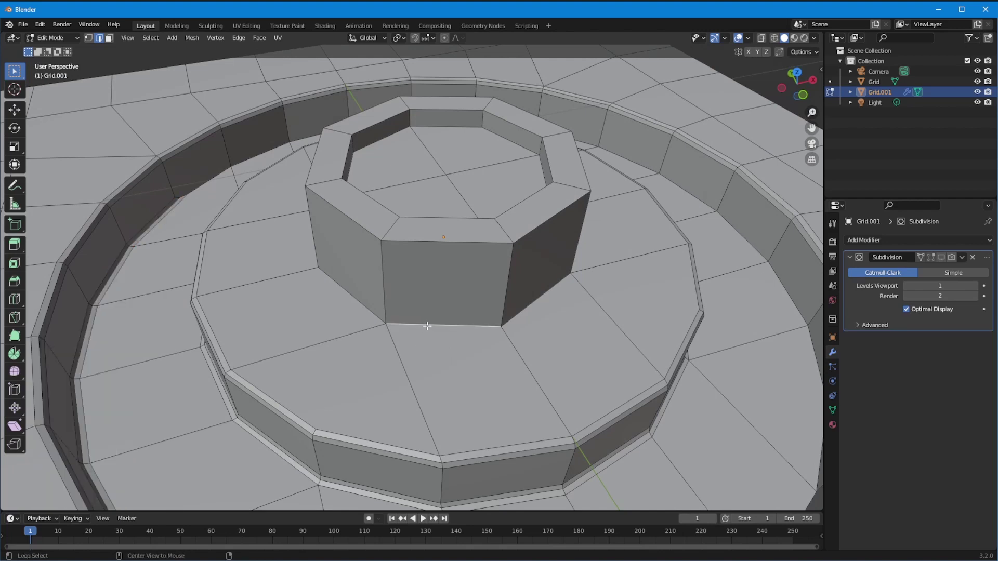
middle_click_drag(375, 306, 489, 230)
left_click(321, 172, "alt")
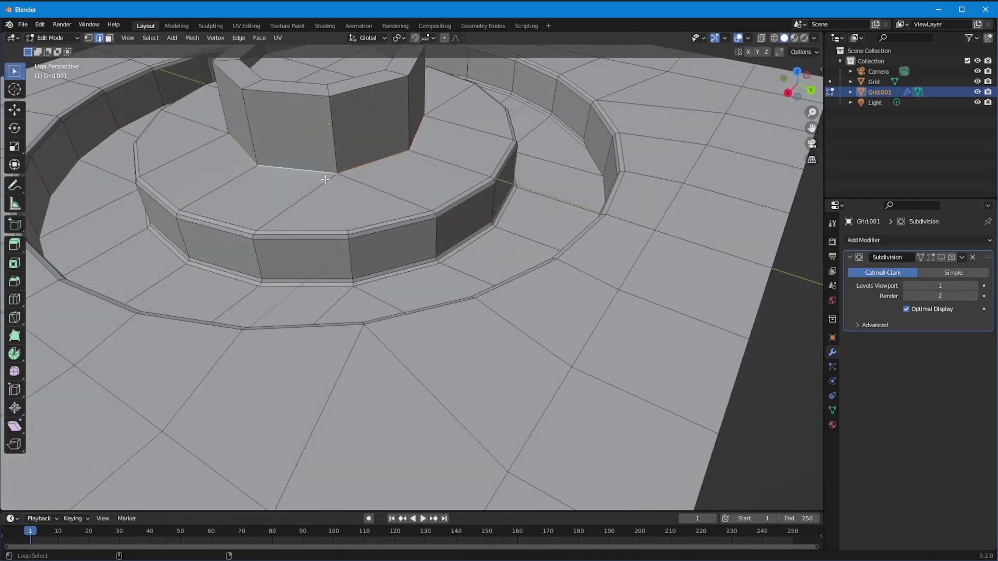
key("ctrl+b")
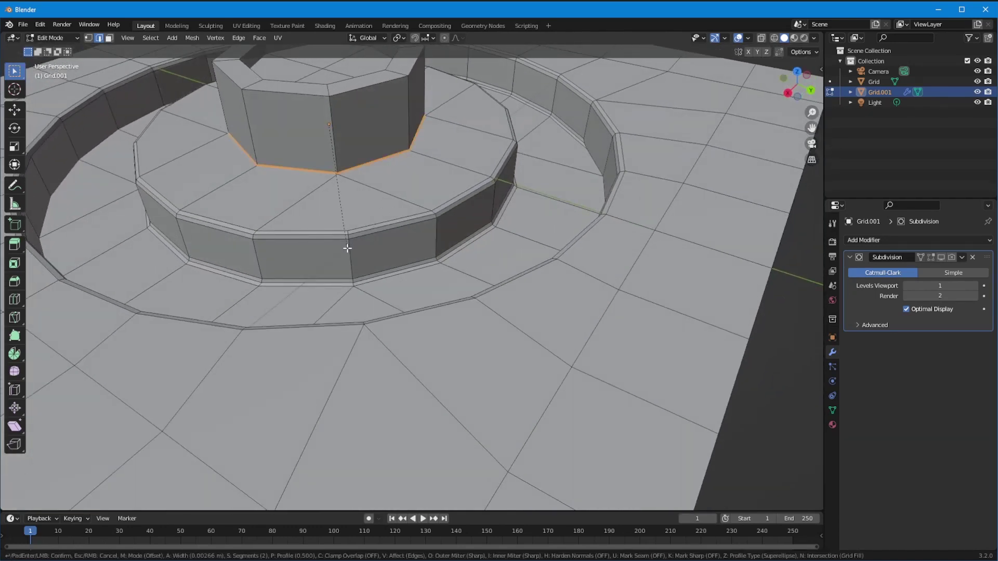
left_click(346, 252)
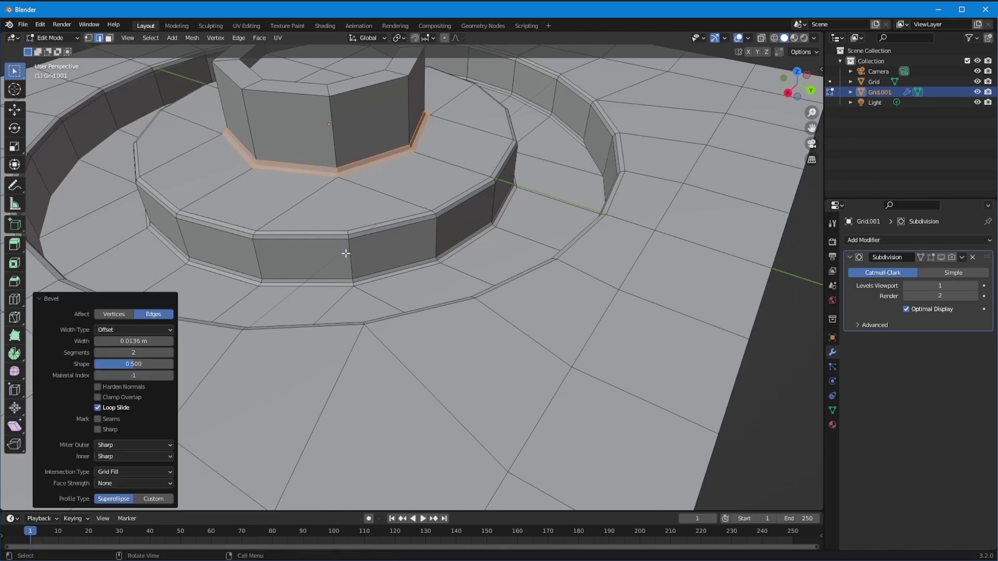
Add loop cuts on both sides of the boss's outer top edge, on the side wall (factor about -0.956) and top face (about -0.76)
scroll(343, 247, "down", 4)
scroll(338, 240, "up", 3)
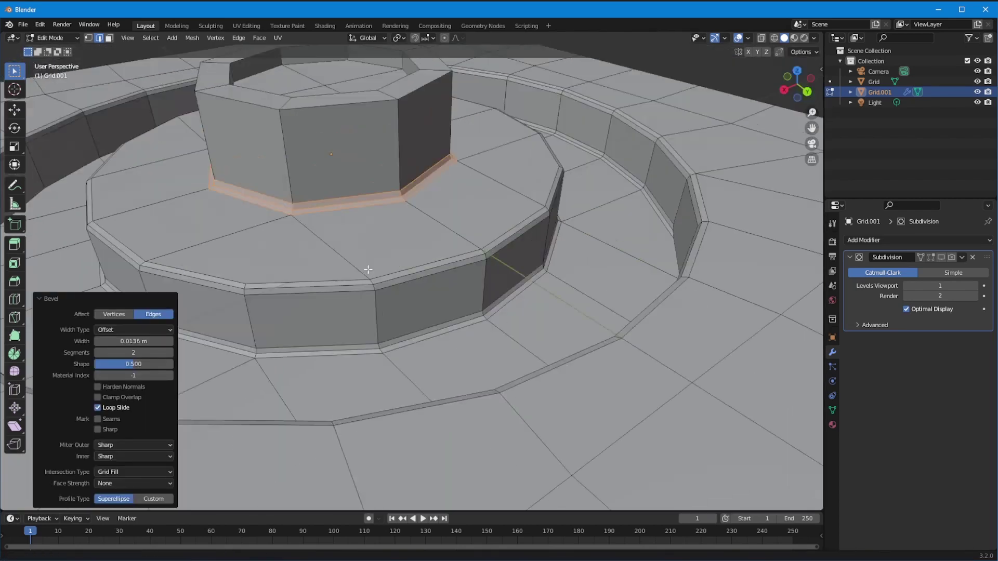
scroll(338, 290, "up", 3)
middle_click_drag(360, 246, 598, 241)
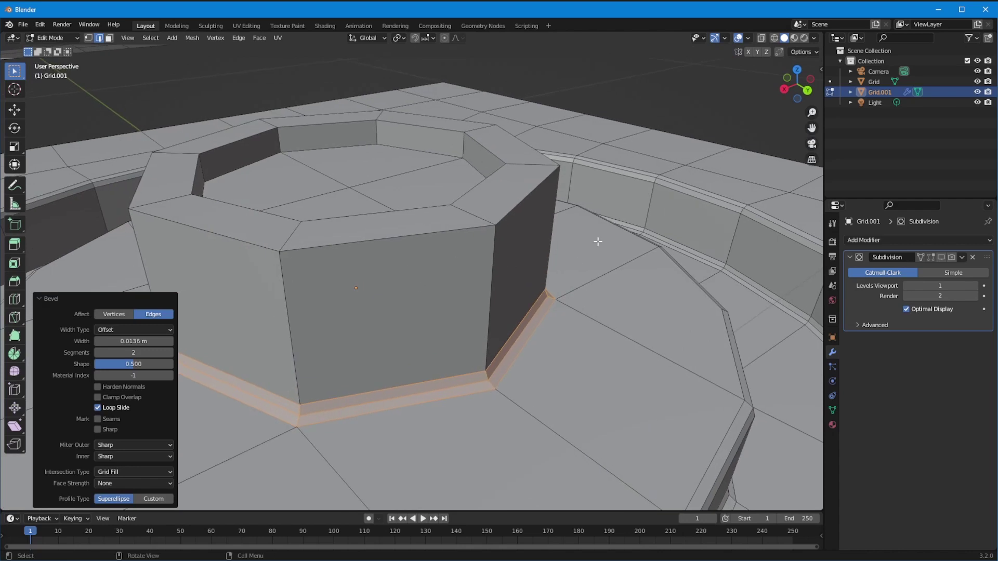
left_click(16, 300)
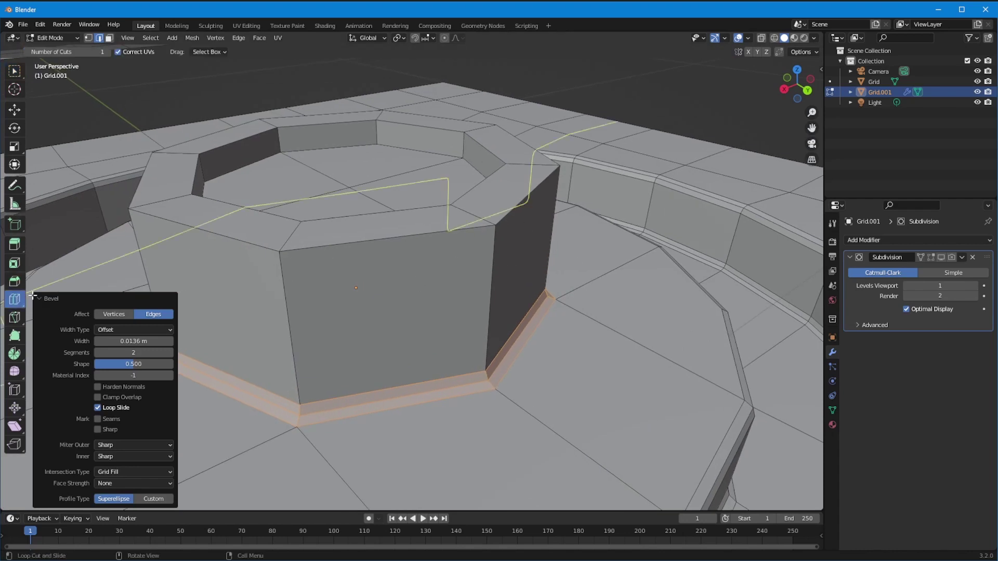
left_click_drag(287, 325, 264, 237)
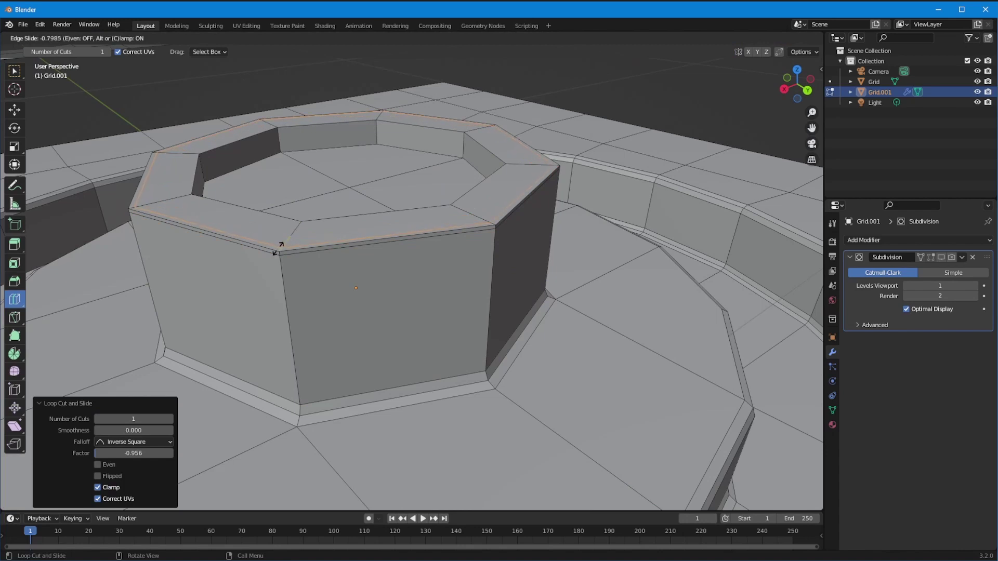
left_click(279, 244)
Add loop cuts on both sides of the recess's top rim, on the top face (factor about 0.892) and inner wall (about 0.834)
middle_click_drag(256, 248, 211, 249)
scroll(235, 203, "up", 6)
middle_click_drag(235, 204, 208, 197)
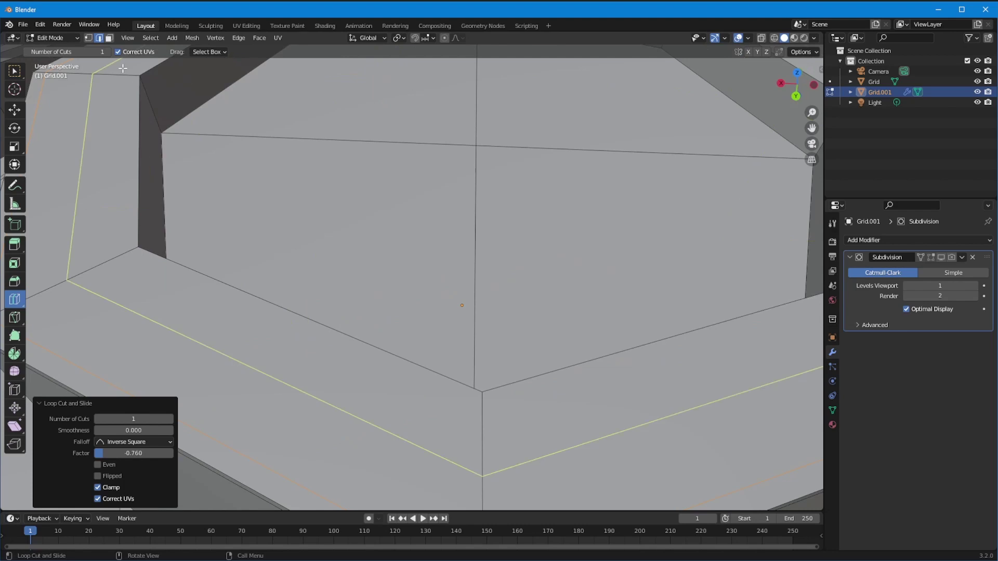
left_click_drag(116, 73, 118, 72)
left_click(142, 74)
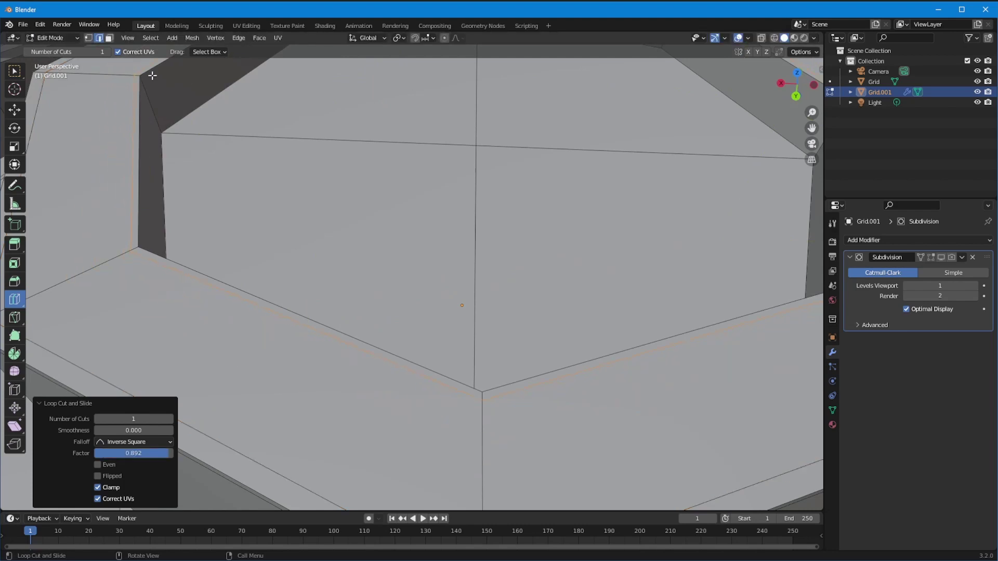
left_click(155, 110)
left_click(145, 82)
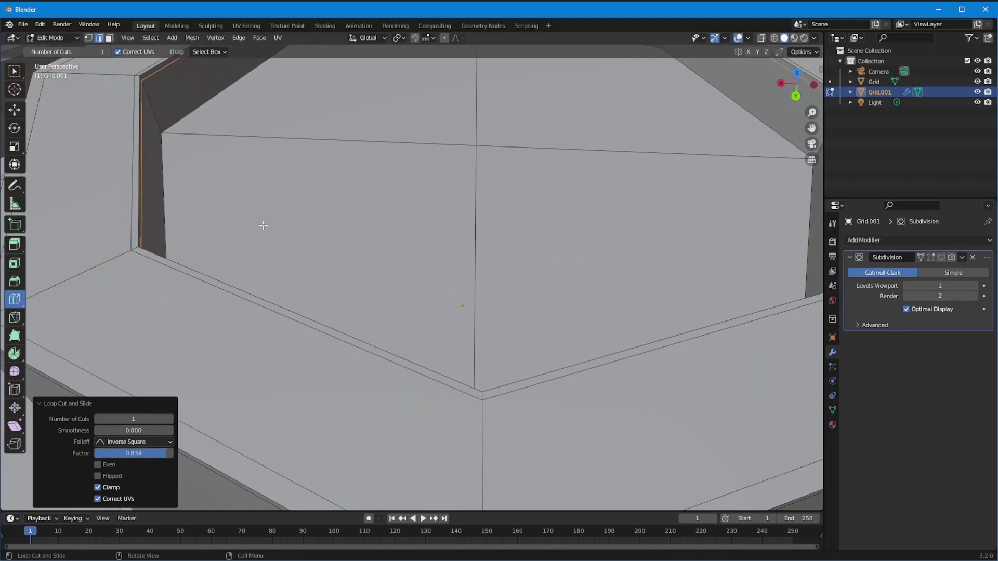
Vertex-bevel the centre vertex of the recess floor into a star shape about 0.107 m wide with two segments
scroll(263, 223, "down", 6)
left_click(88, 37)
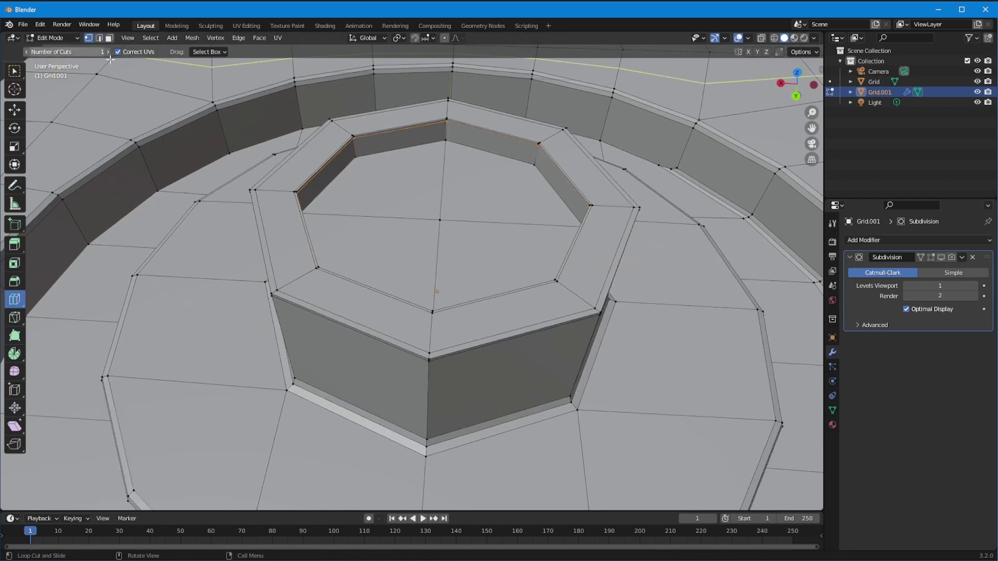
left_click(13, 111)
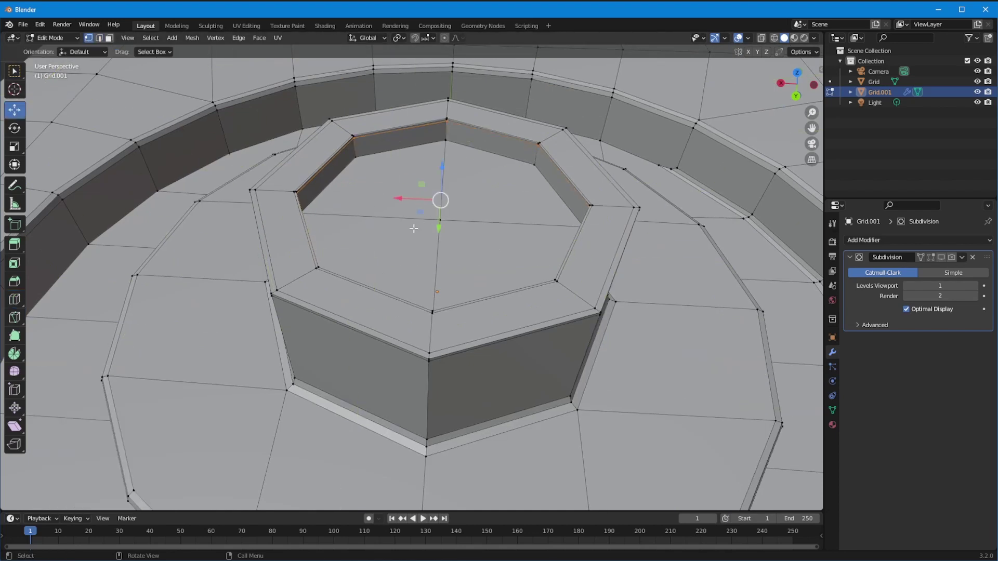
left_click(449, 227)
key("ctrl+shift+b")
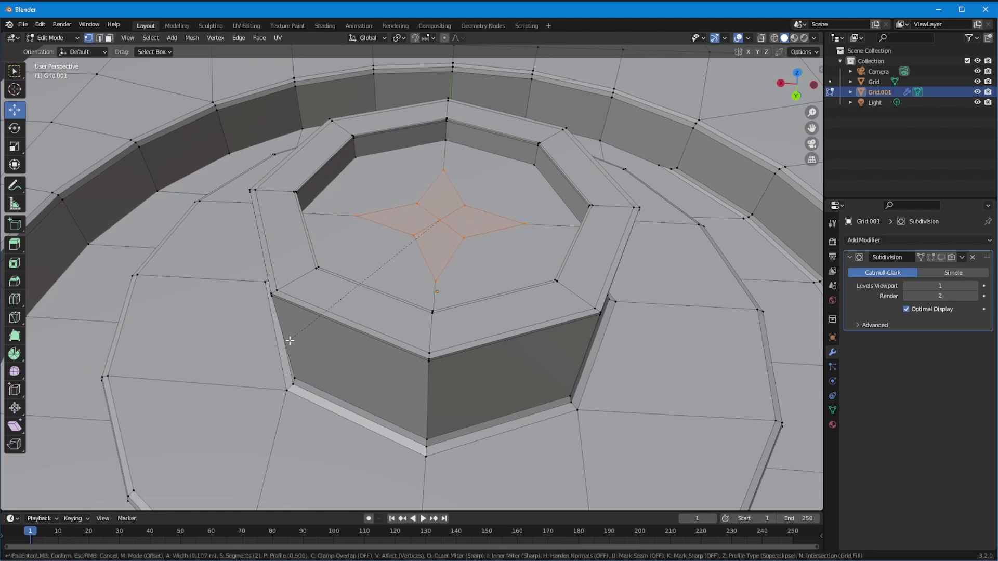
left_click(291, 344)
Select the four inner points of the star and scale them outward by about 2.36 to form an octagon
middle_click_drag(291, 345, 367, 323)
left_click(423, 186)
left_click(463, 219, "shift")
left_click(425, 251, "shift")
left_click(387, 219, "shift")
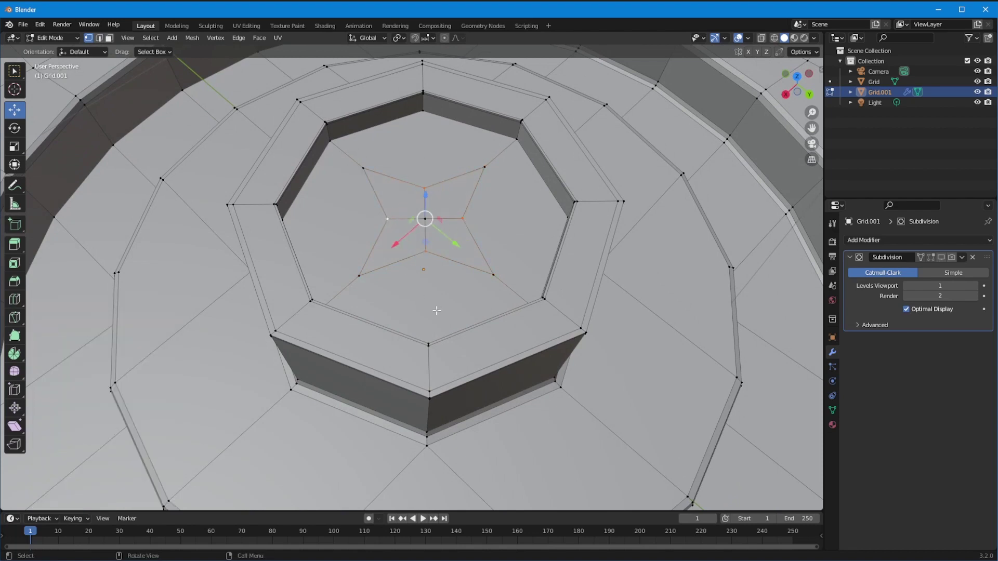
key("s")
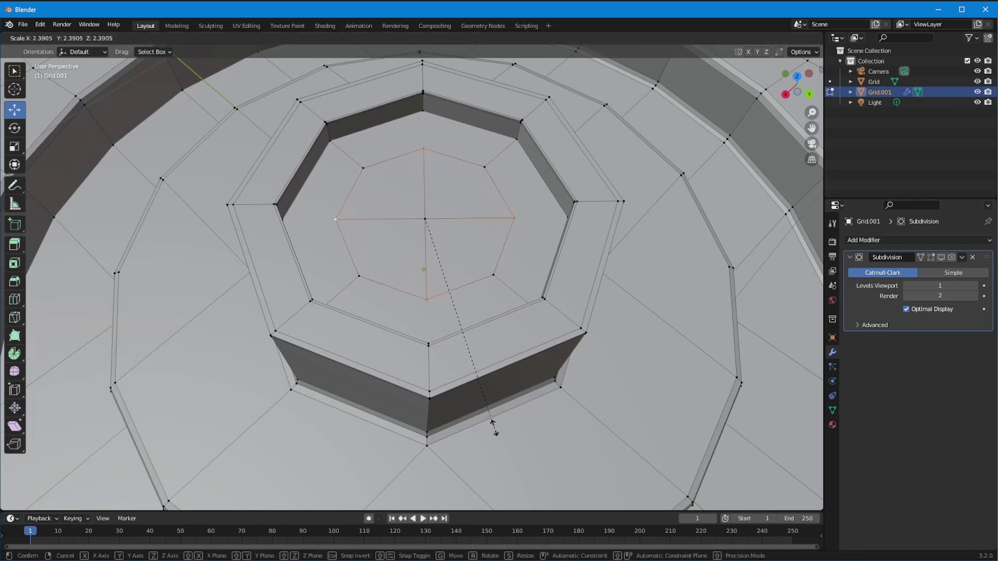
left_click(492, 422)
middle_click_drag(319, 291, 297, 375)
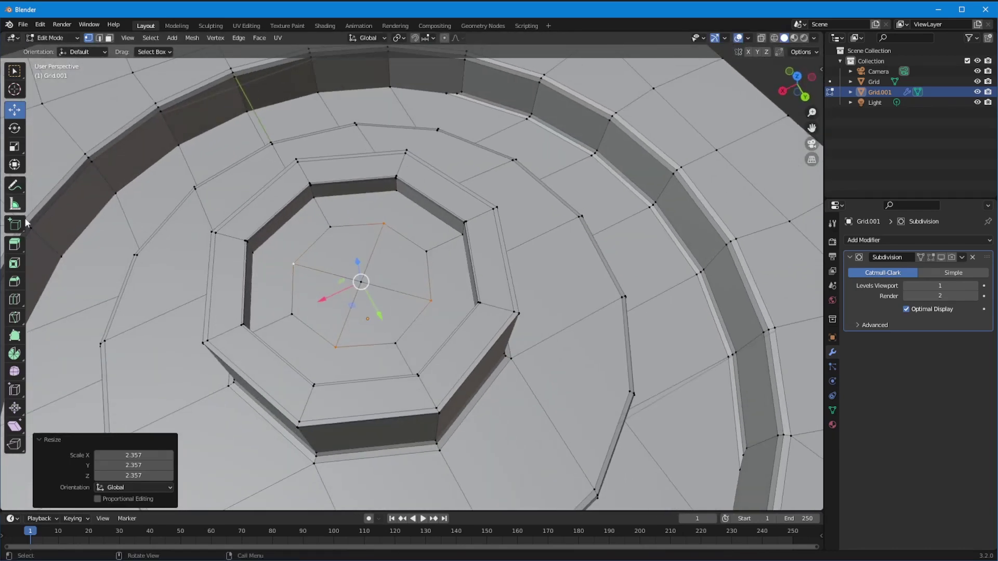
Knife-cut edges from two of the scaled octagon points on the recess floor out to the nearest corners of the recess wall
scroll(36, 294, "up", 6)
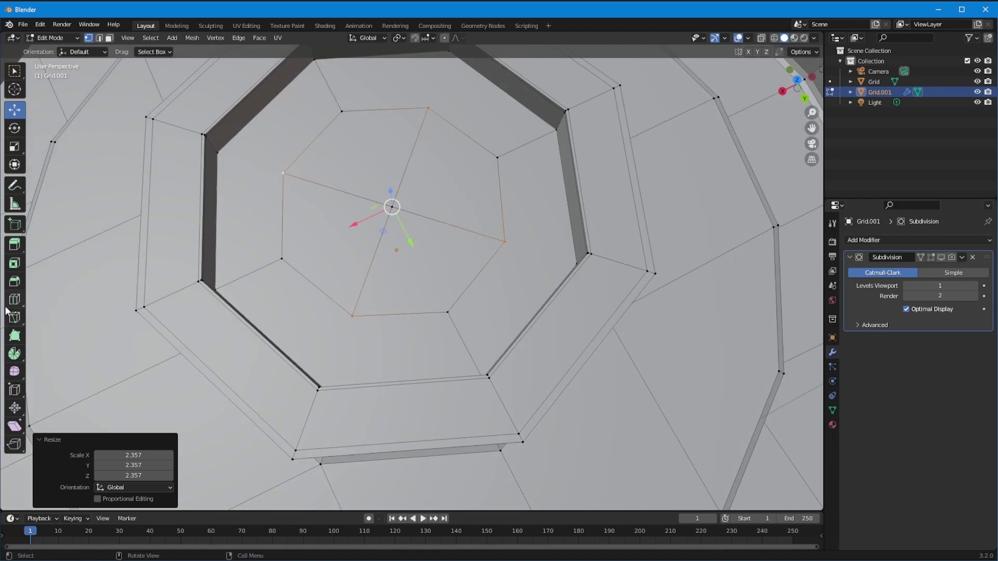
left_click(15, 318)
left_click(353, 315)
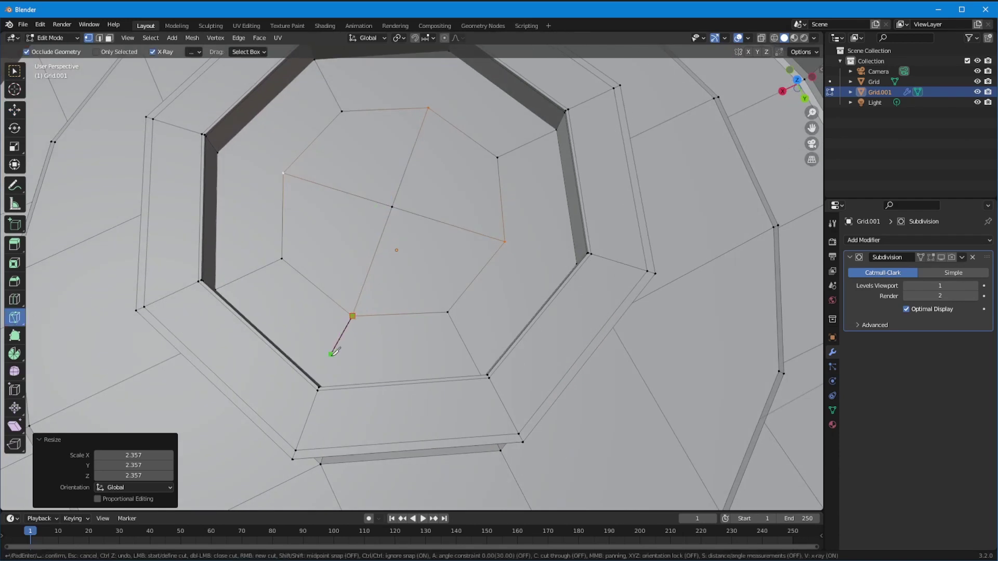
middle_click_drag(330, 357, 329, 375)
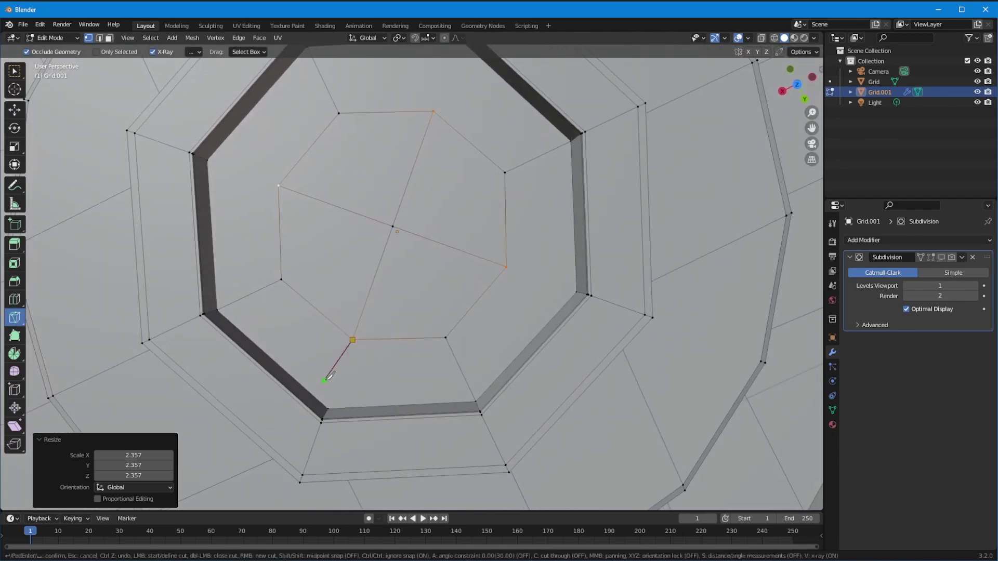
left_click(329, 408)
key("Return")
left_click(279, 185)
left_click(207, 160)
key("Return")
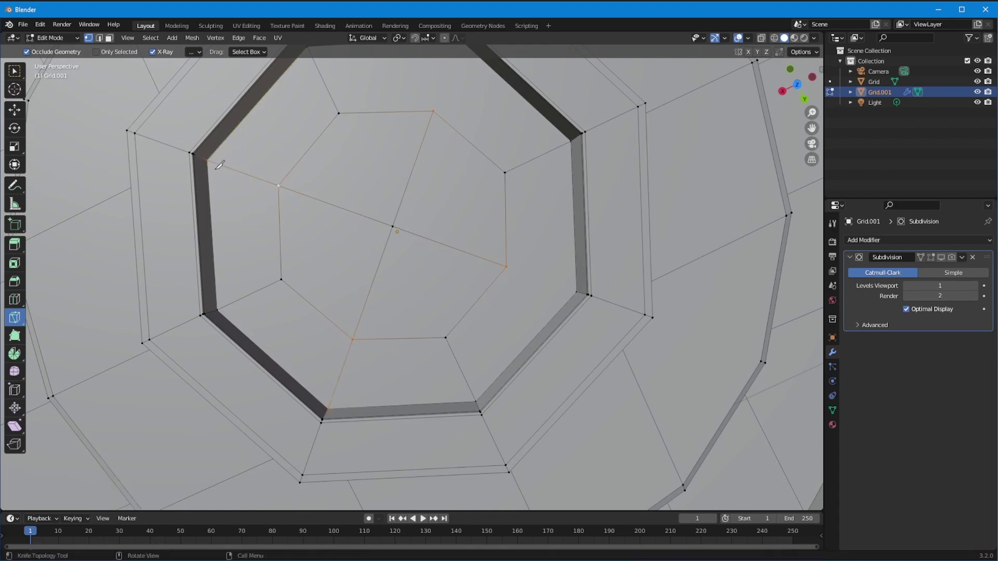
Knife-cut the remaining two octagon points to their matching recess wall corners, completing the floor's radial edges
left_click(507, 266)
left_click(582, 292)
key("Return")
middle_click_drag(468, 224, 423, 228)
left_click(414, 232)
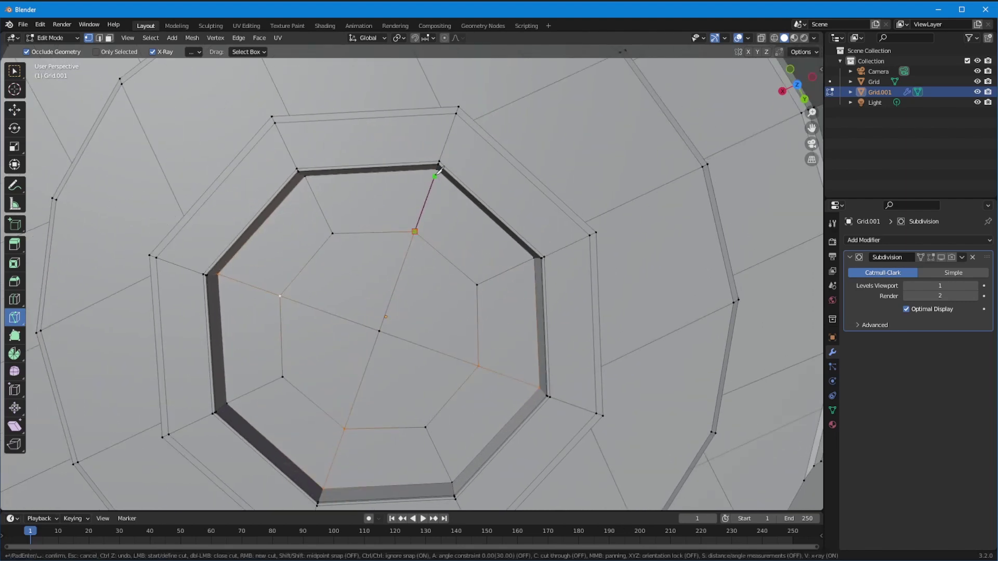
left_click(438, 169)
key("Return")
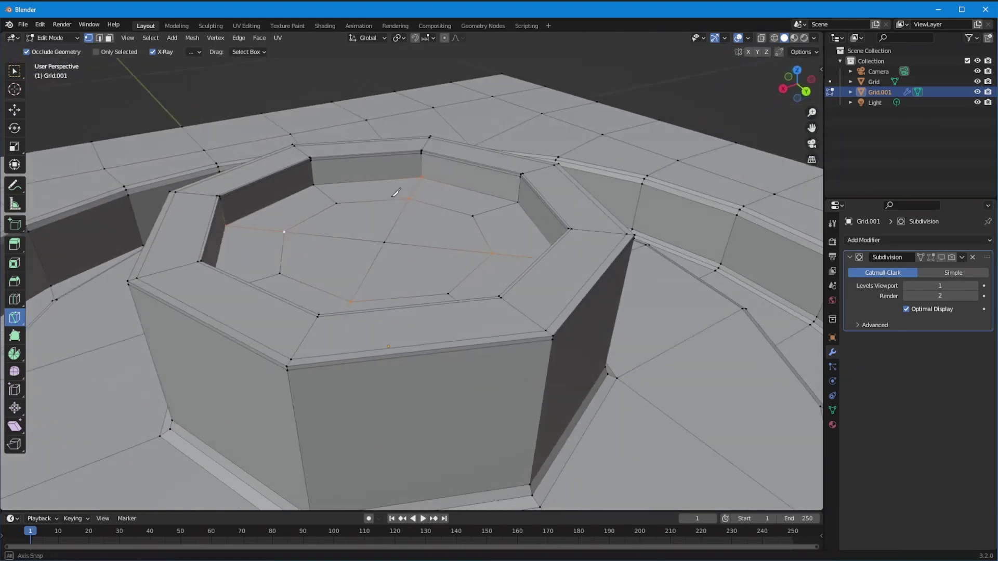
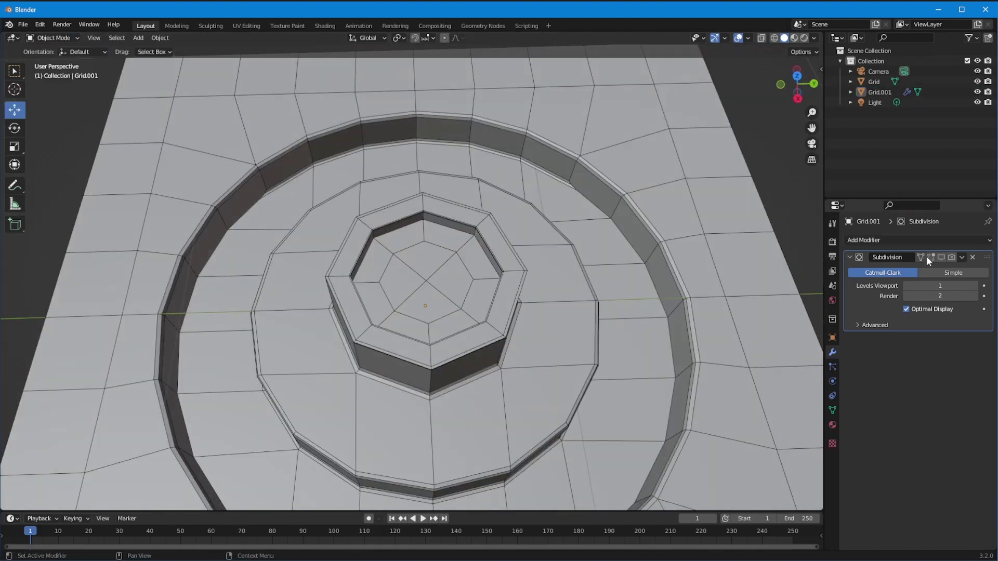
Turn the Subdivision modifier back on for the viewport, edit mode, cage and render
left_click(941, 258)
left_click(952, 257)
middle_click_drag(751, 285, 469, 404, "ctrl")
scroll(469, 403, "down", 1)
In the Subdivision modifier's advanced settings, keep Use Limit Surface enabled and set Boundary Smooth to Keep Corners
left_click(858, 324)
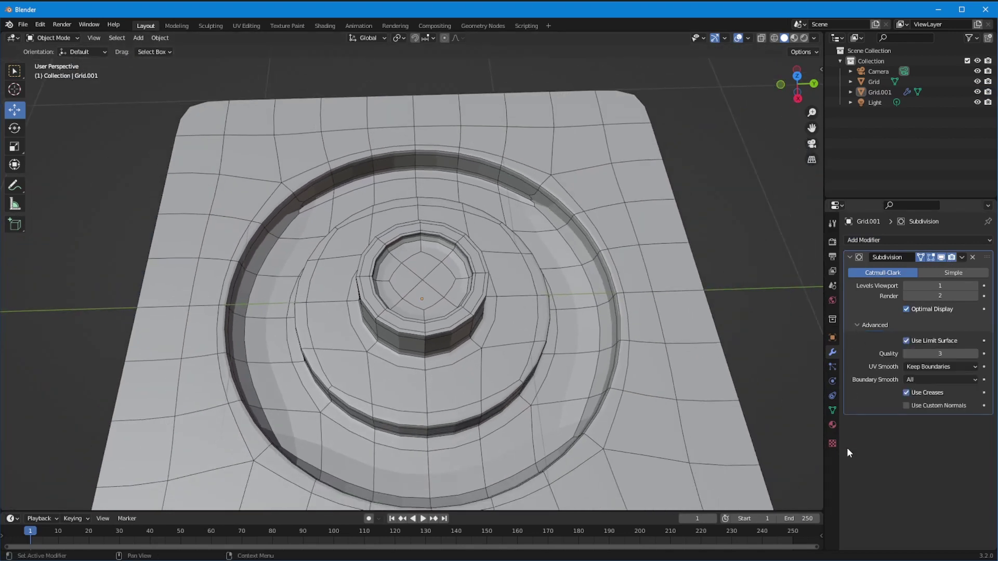
left_click(906, 341)
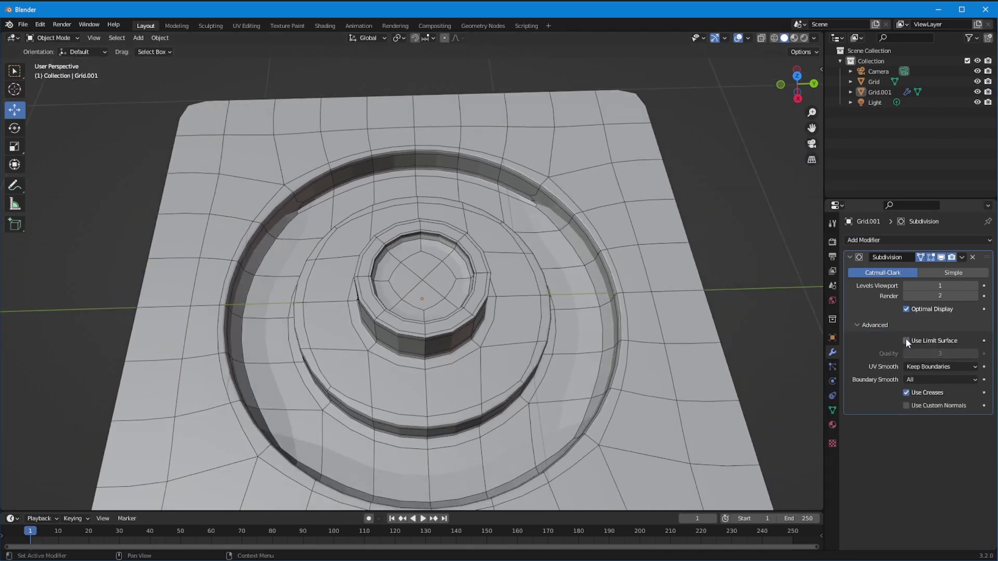
left_click(906, 341)
mouse_move(805, 353)
middle_mouse_down()
mouse_move(750, 361)
mouse_move(758, 362)
middle_mouse_up()
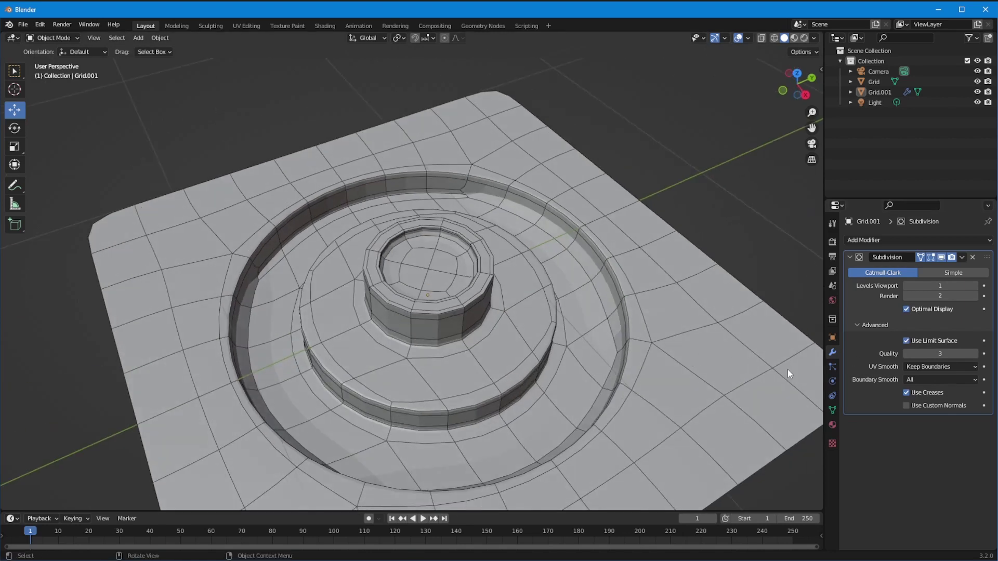
left_click(909, 379)
left_click(911, 395)
middle_click_drag(676, 348, 467, 291)
Set the Subdivision viewport level to 2 and shade the object smooth
left_click(974, 286)
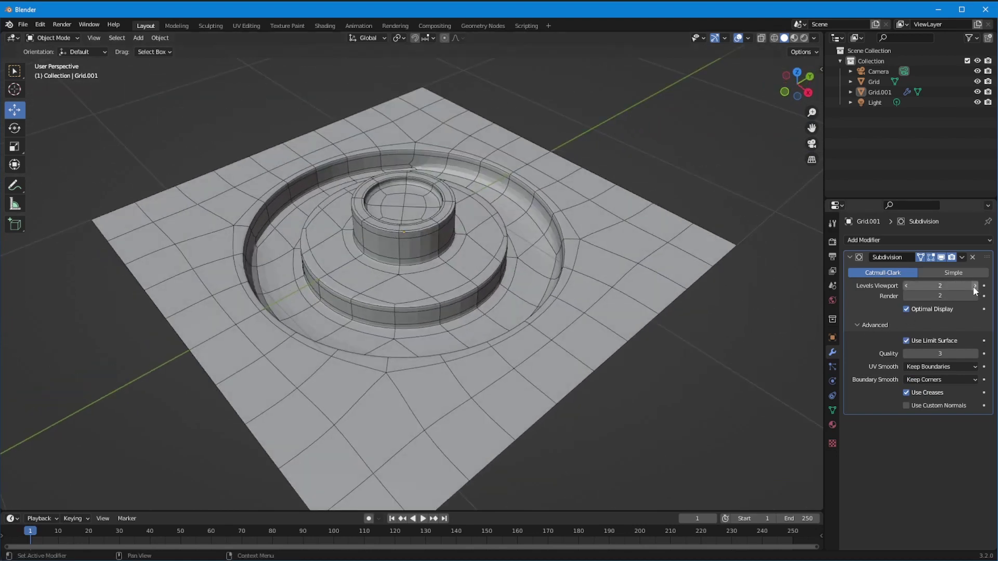
left_click(139, 38)
left_click(239, 174)
right_click(239, 175)
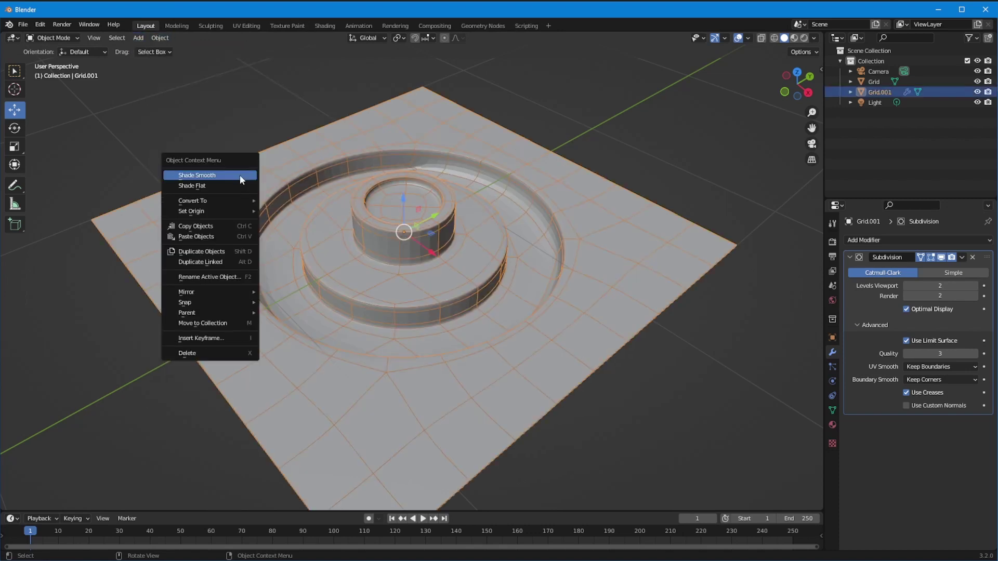
left_click(150, 119)
middle_click_drag(147, 118, 205, 123)
Disable Optimal Display to show the full subdivided wireframe, and collapse the Subdivision modifier's settings
left_click(906, 308)
middle_click_drag(772, 280, 535, 344)
scroll(534, 335, "down", 10)
left_click(534, 344)
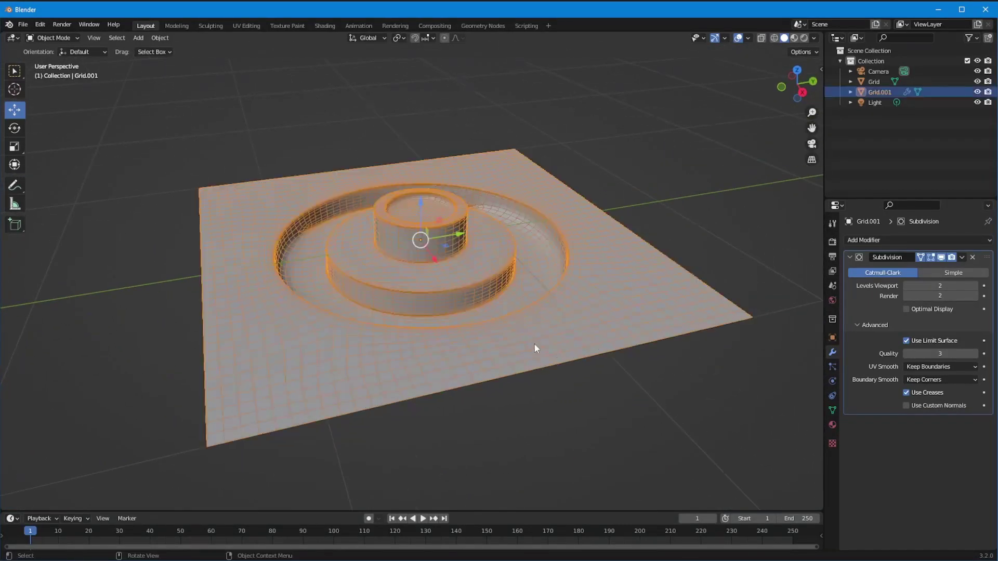
left_click(849, 257)
left_click(863, 239)
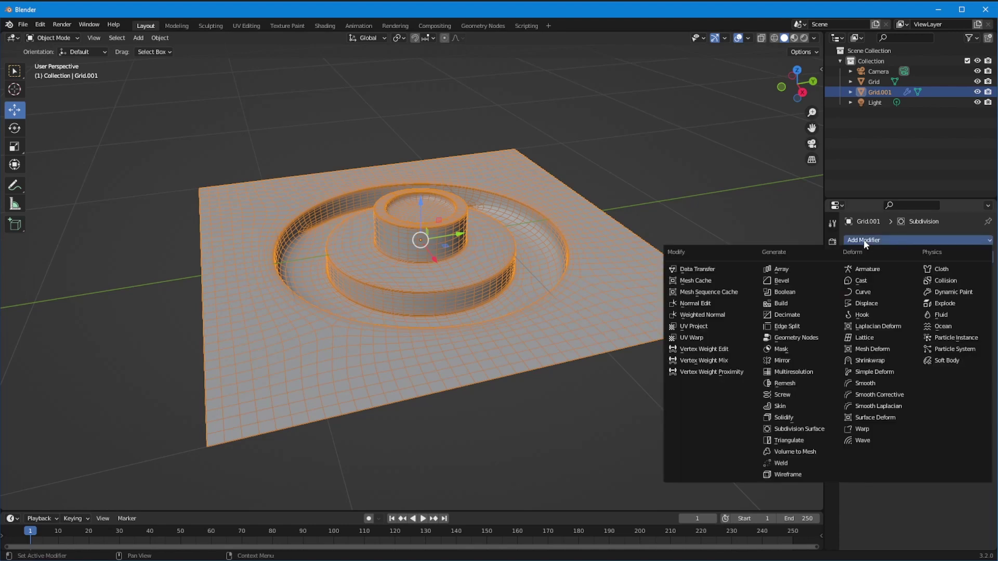
left_click(853, 349)
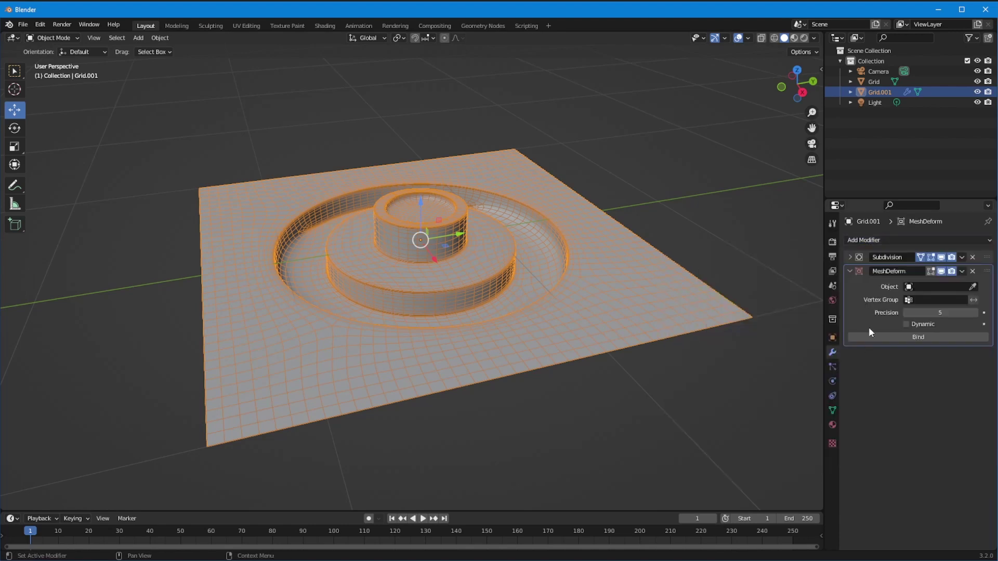
left_click(972, 271)
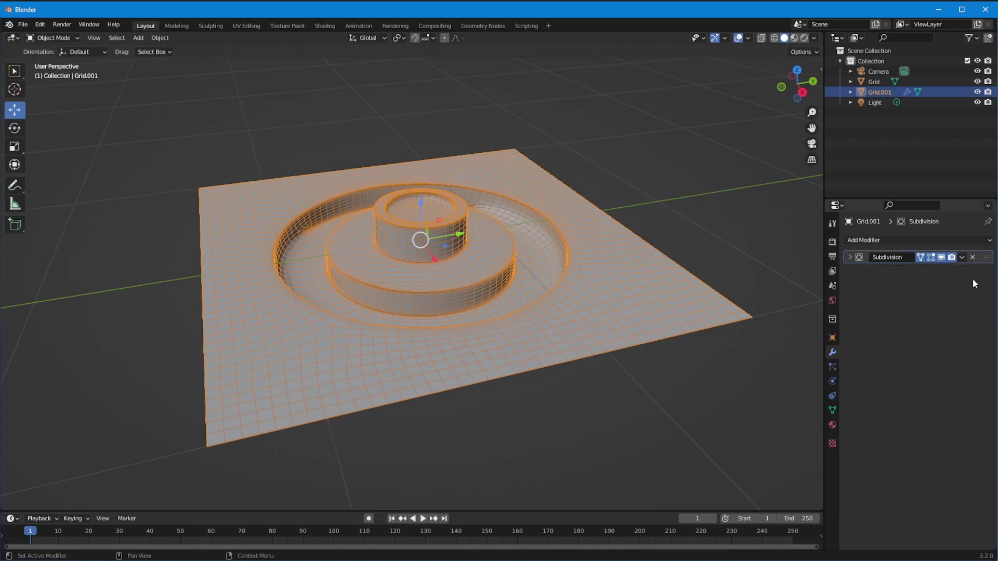
Add a Simple Deform modifier to the mesh and set it to Bend with an angle of 57°
left_click(893, 240)
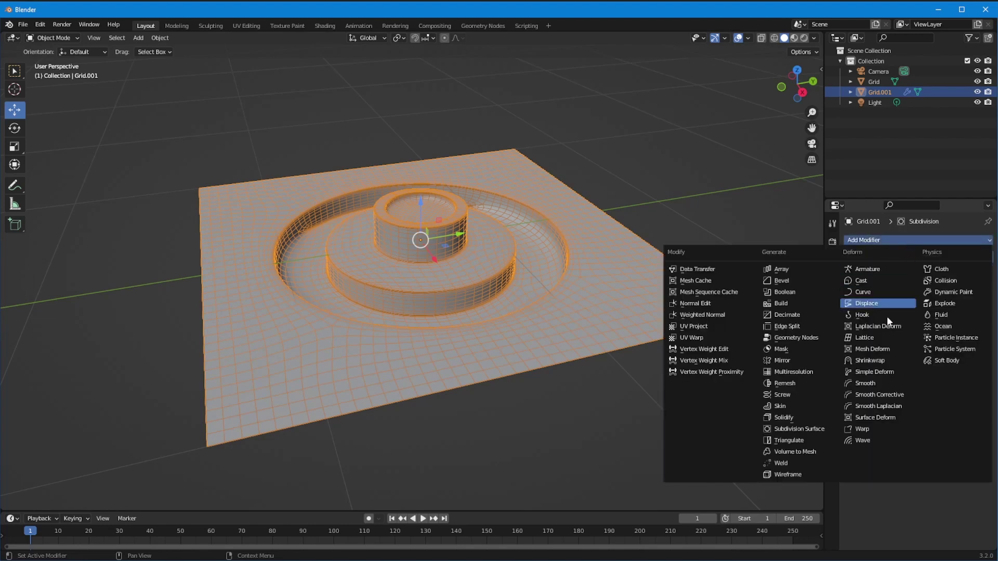
left_click(859, 371)
mouse_move(756, 257)
middle_mouse_down()
mouse_move(633, 286)
mouse_move(635, 268)
mouse_move(755, 276)
middle_mouse_up()
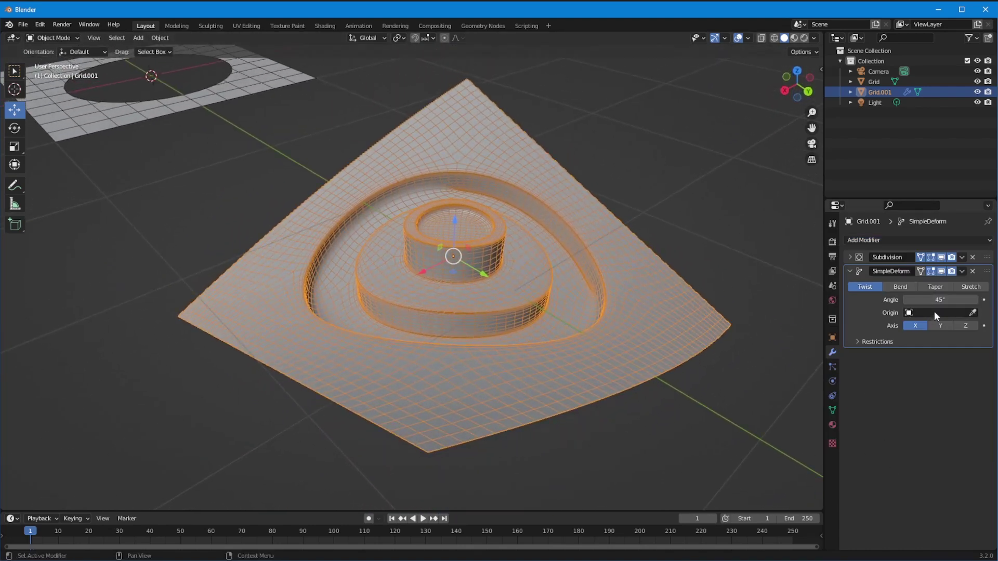
left_click(901, 287)
left_click_drag(916, 302, 977, 240)
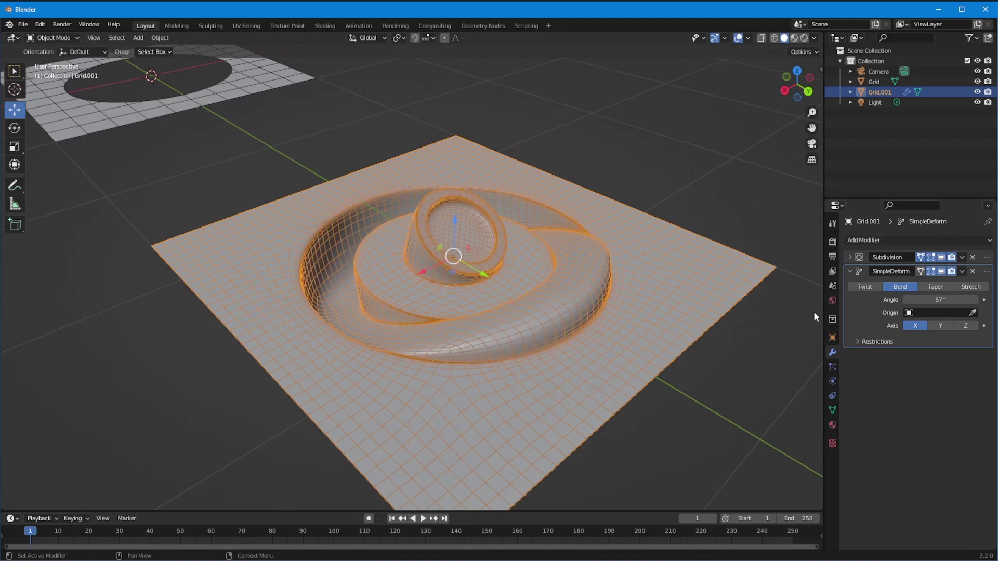
Set the bend axis to Z and the bend angle to about -79.2°
left_click(960, 325)
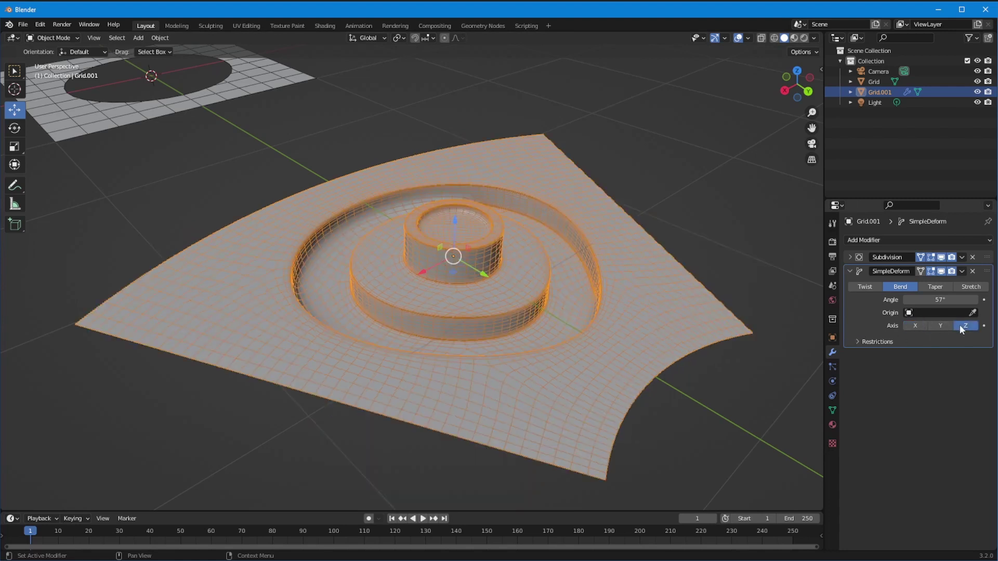
left_click_drag(961, 300, 247, 310)
mouse_move(248, 310)
middle_mouse_down()
mouse_move(458, 303)
mouse_move(416, 292)
middle_mouse_up()
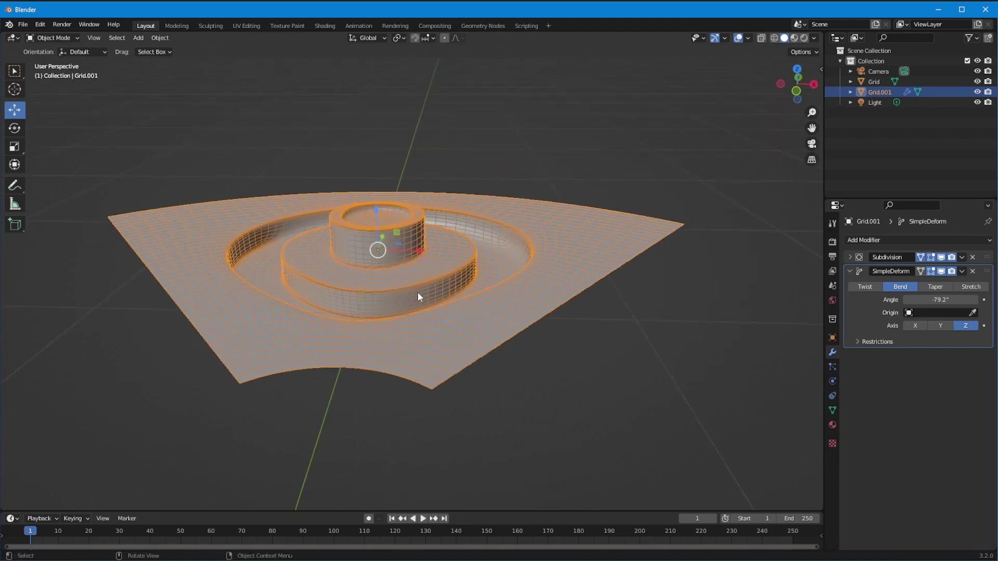
scroll(453, 239, "up", 3)
middle_click_drag(453, 239, 403, 264)
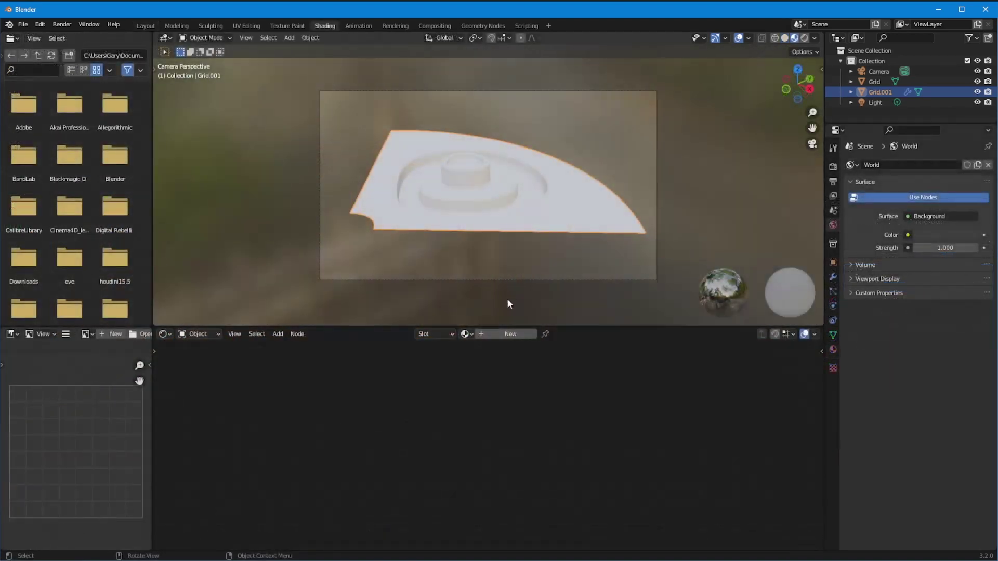
In the Shading workspace, create a new material with red Base Color, Metallic 1.000, Roughness about 0.255 and raised anisotropy and sheen
mouse_move(508, 304)
middle_mouse_down()
mouse_move(494, 286)
mouse_move(506, 290)
middle_mouse_up()
key("KP_0")
left_click(481, 334)
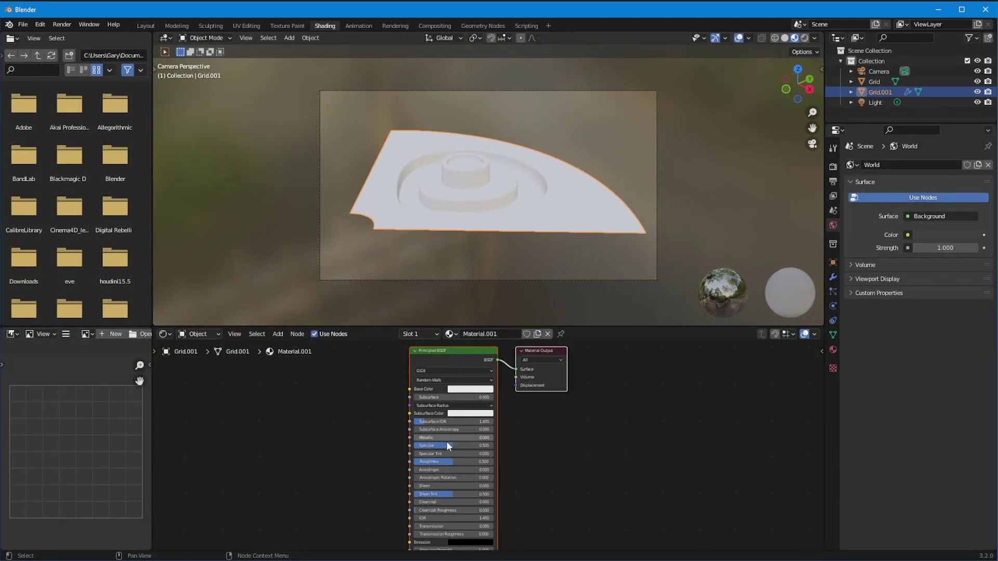
left_click(456, 389)
left_click_drag(476, 320, 475, 332)
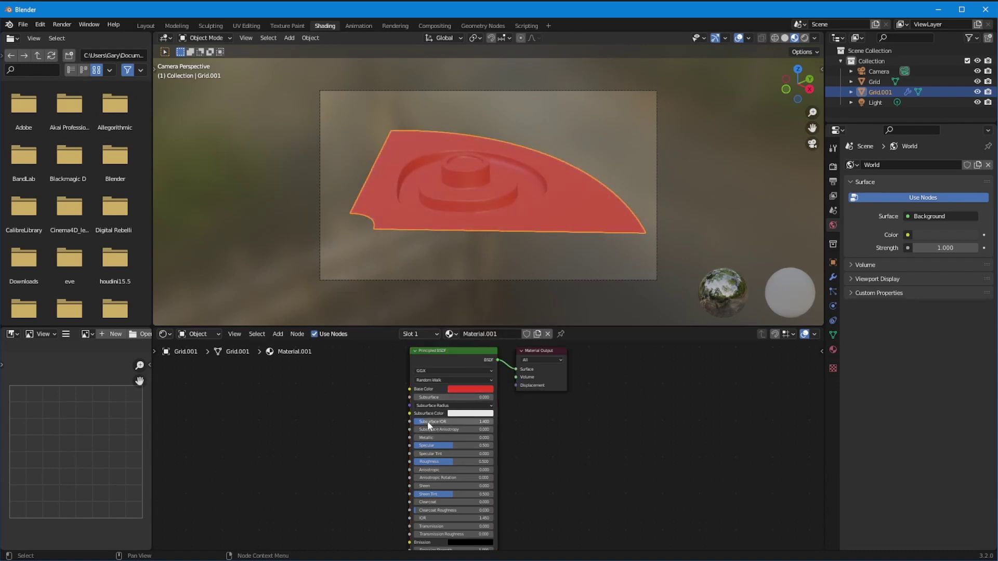
left_click_drag(442, 437, 509, 438)
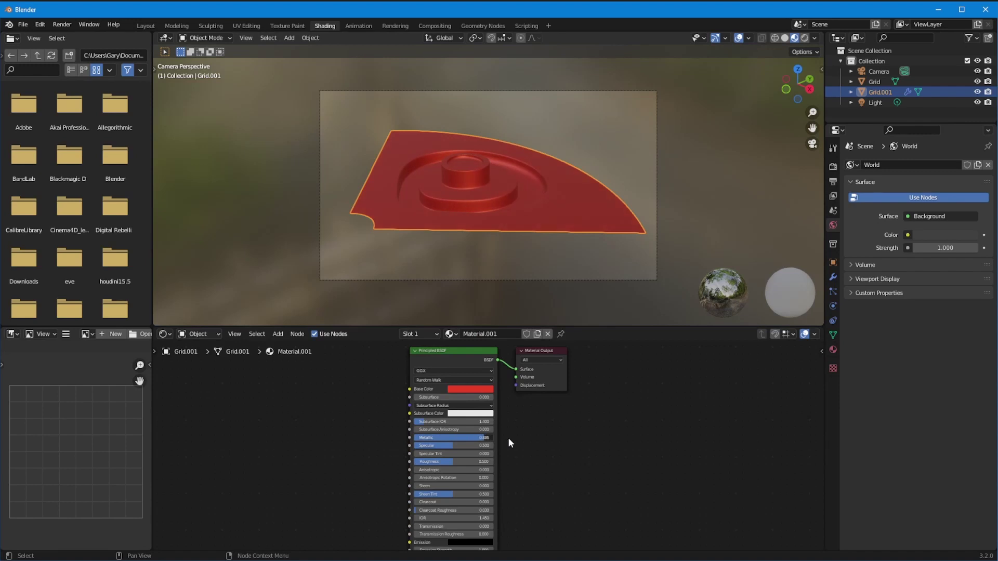
left_click_drag(450, 460, 452, 488)
Switch the viewport to rendered shading and set the render engine to Cycles
left_click(803, 39)
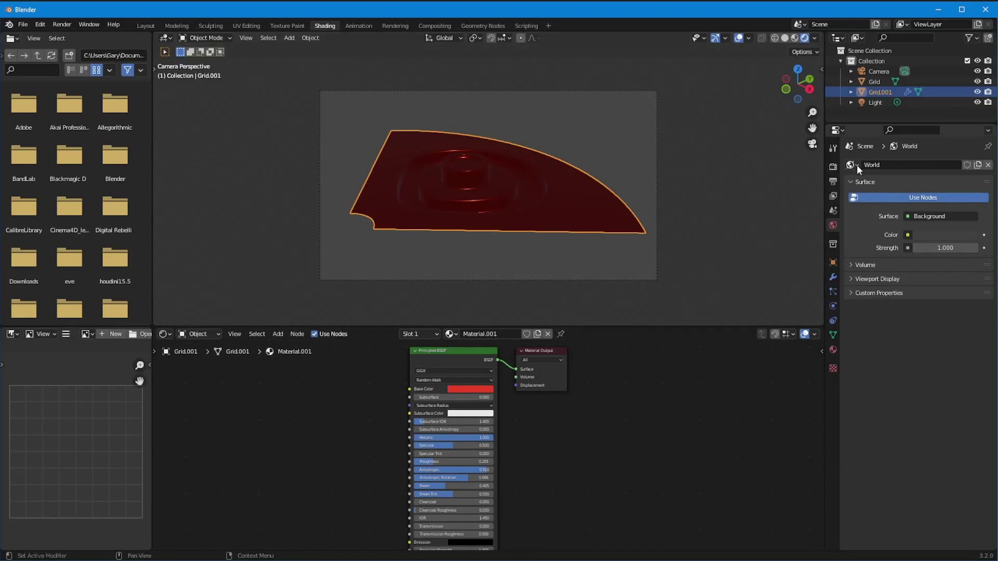
left_click(833, 167)
left_click(920, 166)
left_click(919, 200)
Enlarge the rendered viewport and examine the reflections on the bent surface, boss and rings from several angles
middle_click_drag(460, 229, 466, 204)
scroll(459, 193, "down", 3)
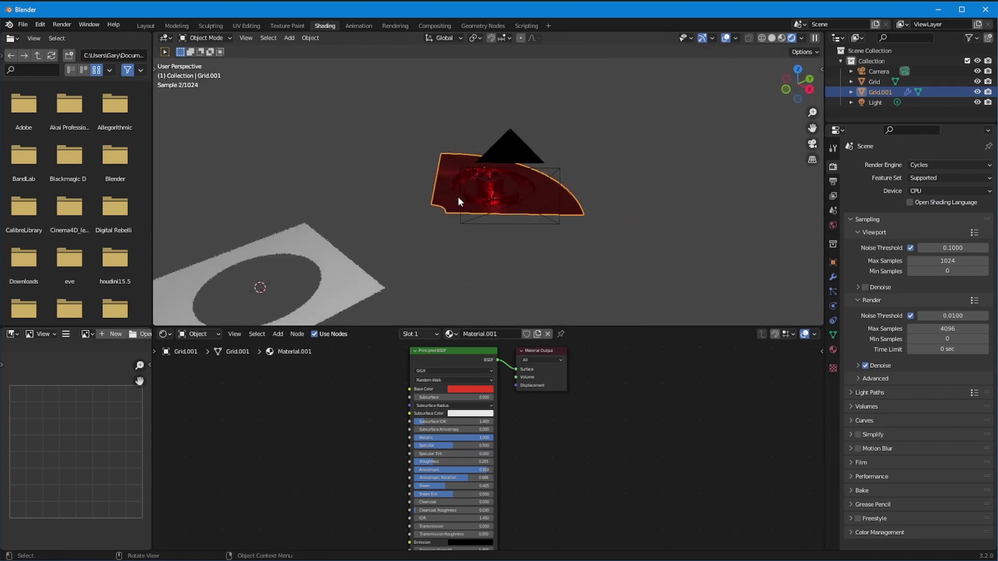
scroll(466, 213, "up", 6)
middle_click_drag(469, 196, 456, 232)
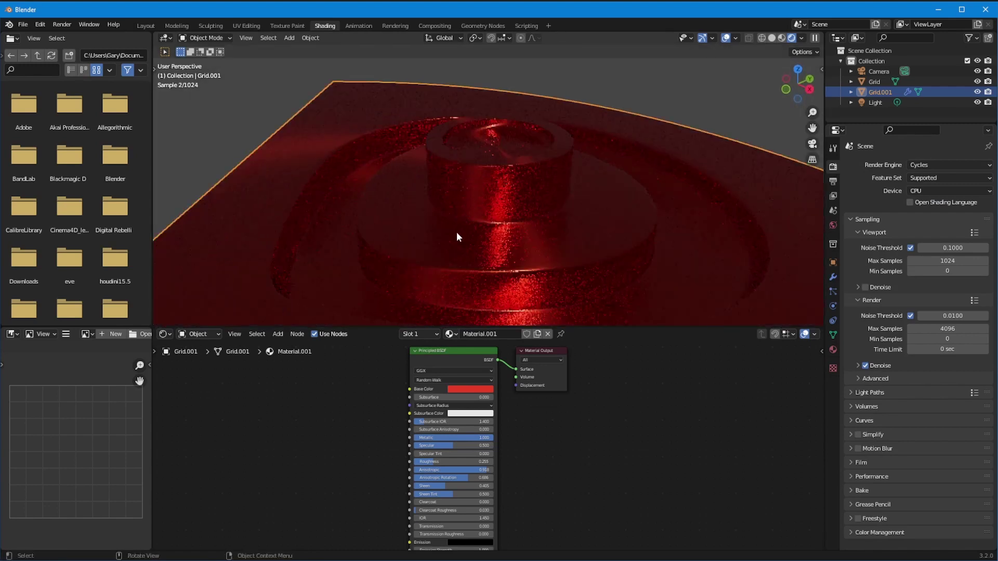
scroll(457, 242, "up", 3)
scroll(437, 250, "down", 2)
middle_click_drag(418, 263, 376, 279)
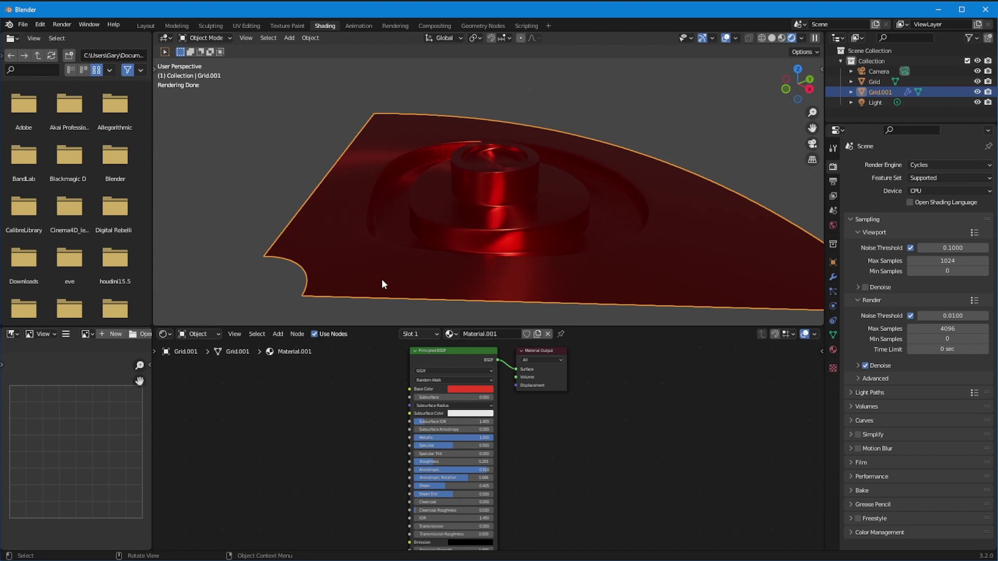
left_click_drag(382, 329, 381, 463)
middle_click_drag(439, 289, 375, 310)
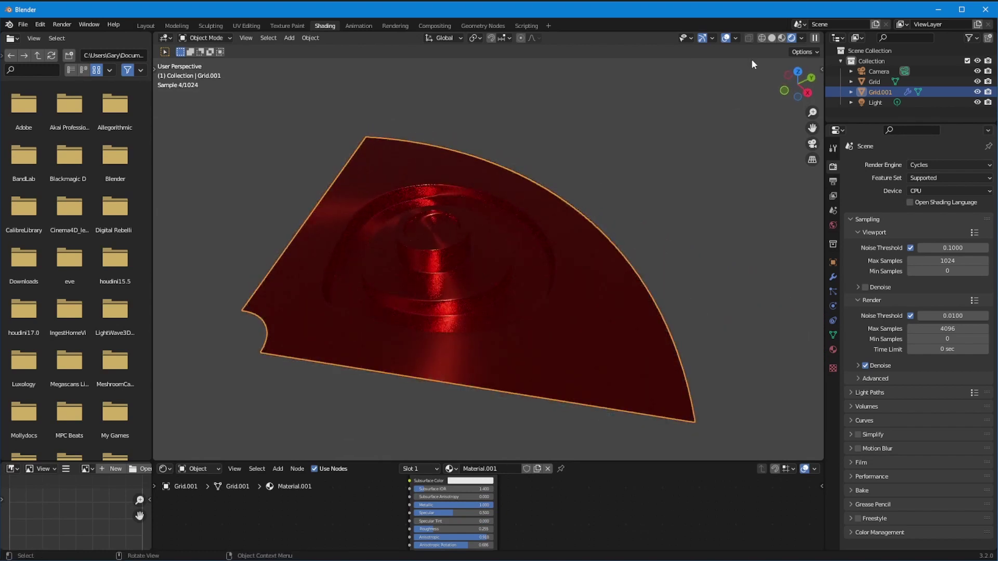
Set the material's Specular to 1.000, Subsurface IOR to about 1.362 and Roughness to about 0.280, and inspect the reflections up close
middle_click_drag(444, 482, 432, 531)
left_click_drag(432, 535, 483, 536)
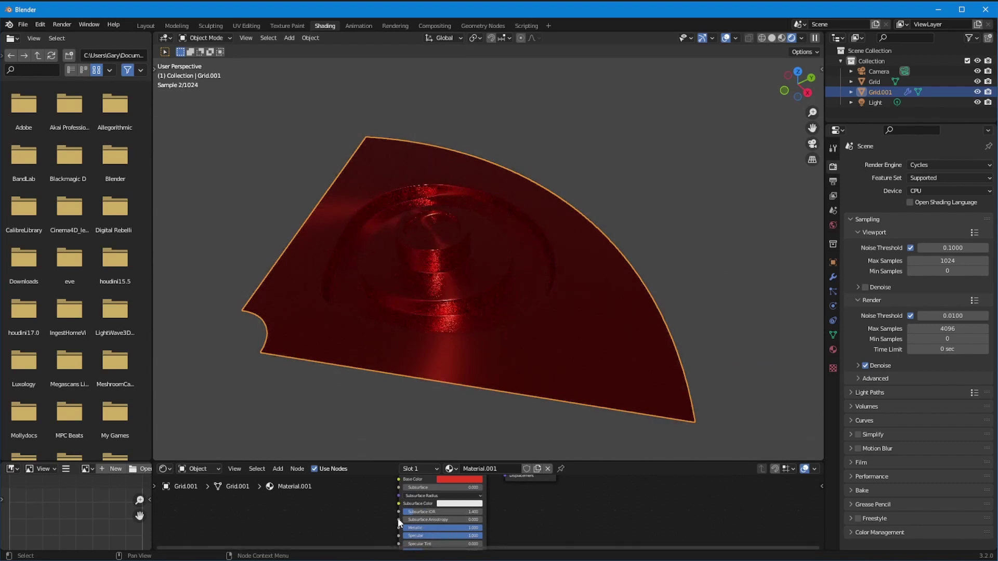
left_click_drag(410, 513, 406, 513)
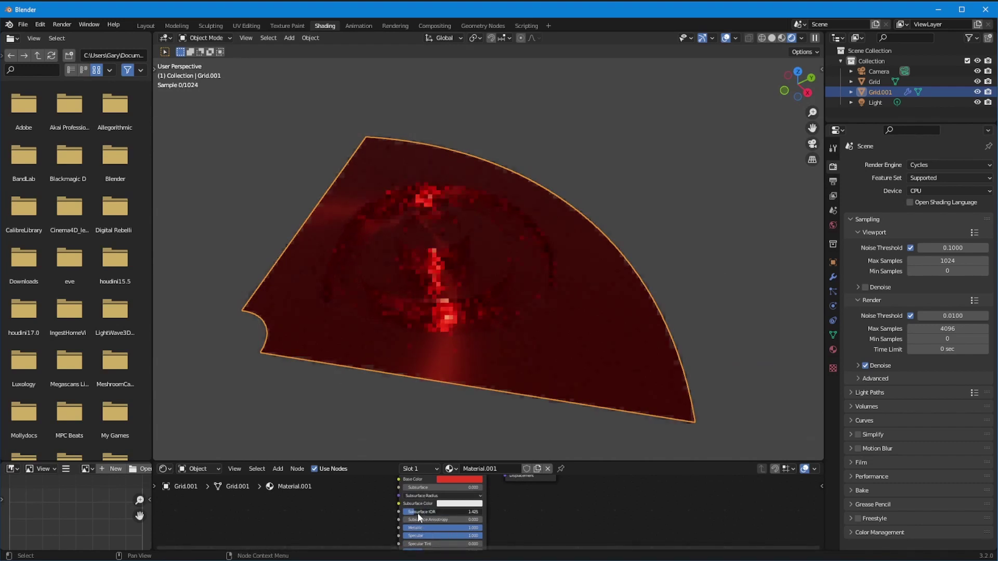
middle_click_drag(422, 529, 416, 497)
mouse_move(414, 520)
left_mouse_down()
mouse_move(484, 520)
mouse_move(407, 520)
mouse_move(421, 519)
left_mouse_up()
middle_click_drag(794, 307, 566, 246)
scroll(566, 246, "up", 6)
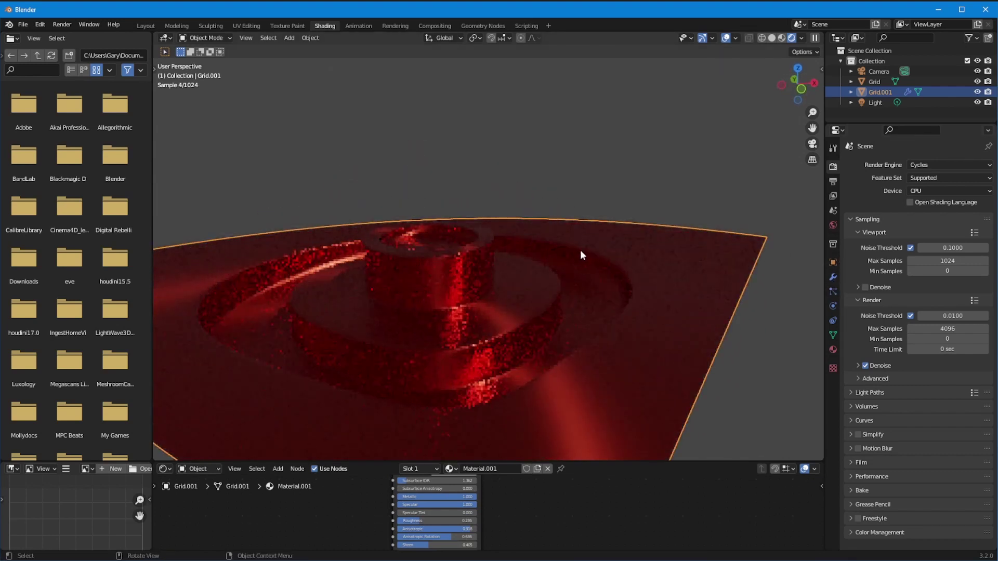
middle_click_drag(527, 276, 587, 242, "shift")
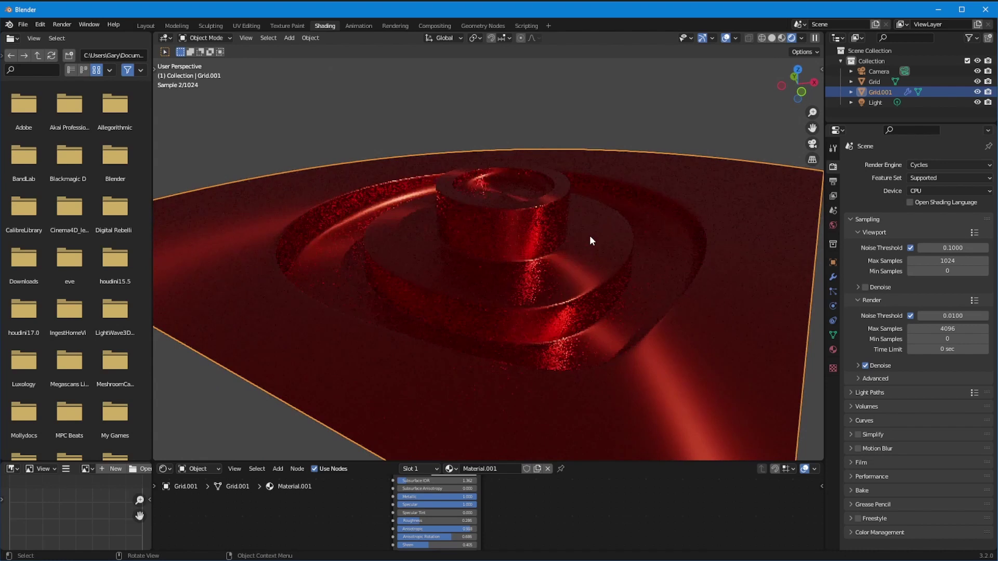